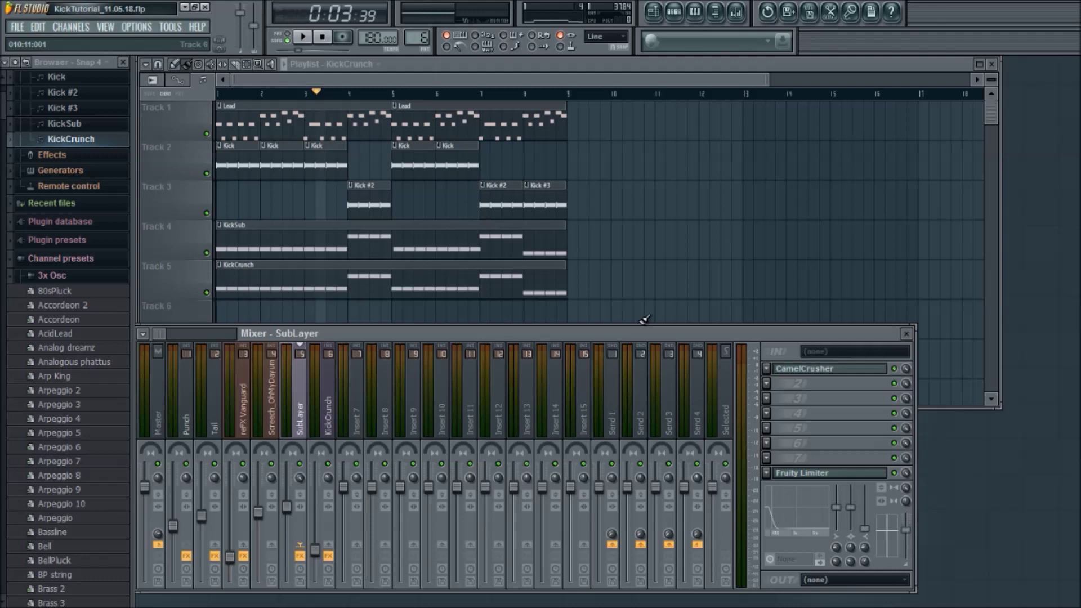
Step: Select the Screech_OhMyDayum mixer track and audition a HardcoreKickBounce sample from the NeoQor hardcore Kicks folder
left_click(272, 394)
left_click_drag(4, 76, 16, 485)
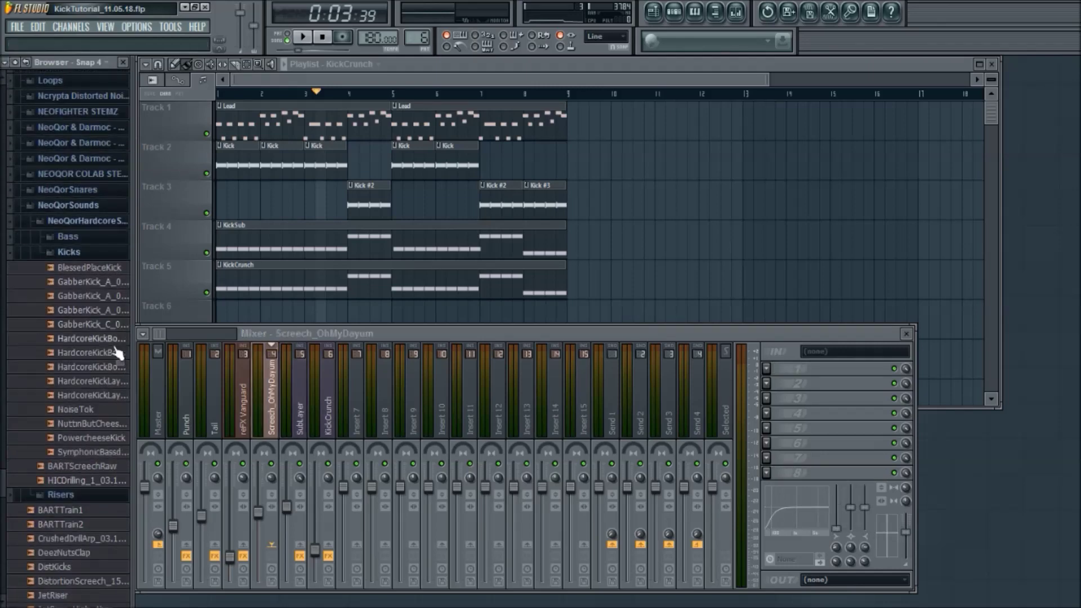
left_click(114, 355)
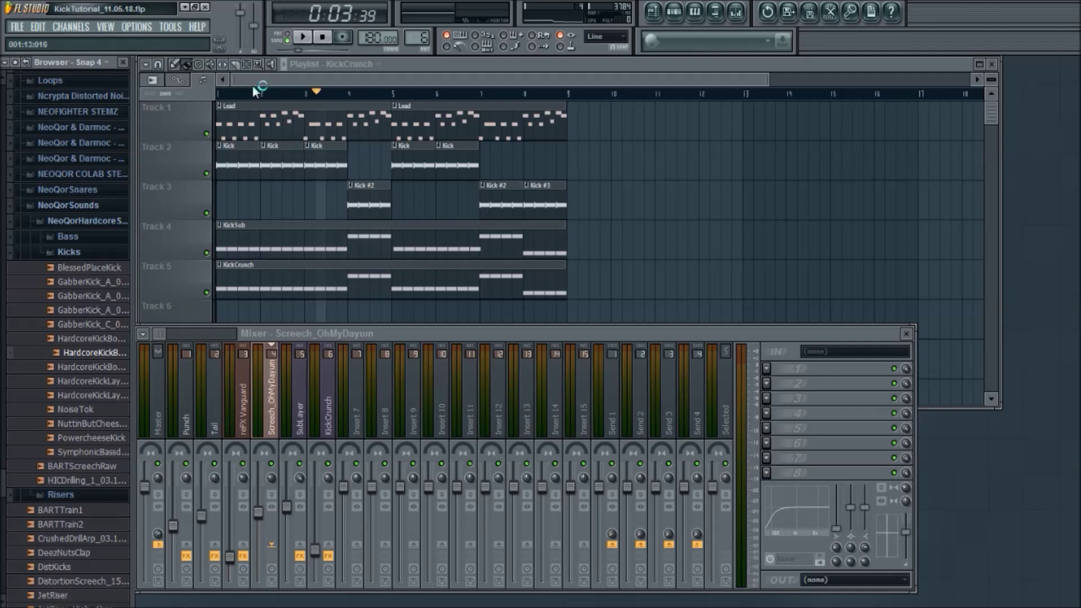
Step: Solo the Lead track in the playlist and play the arrangement from the start, then stop playback
right_click(206, 133)
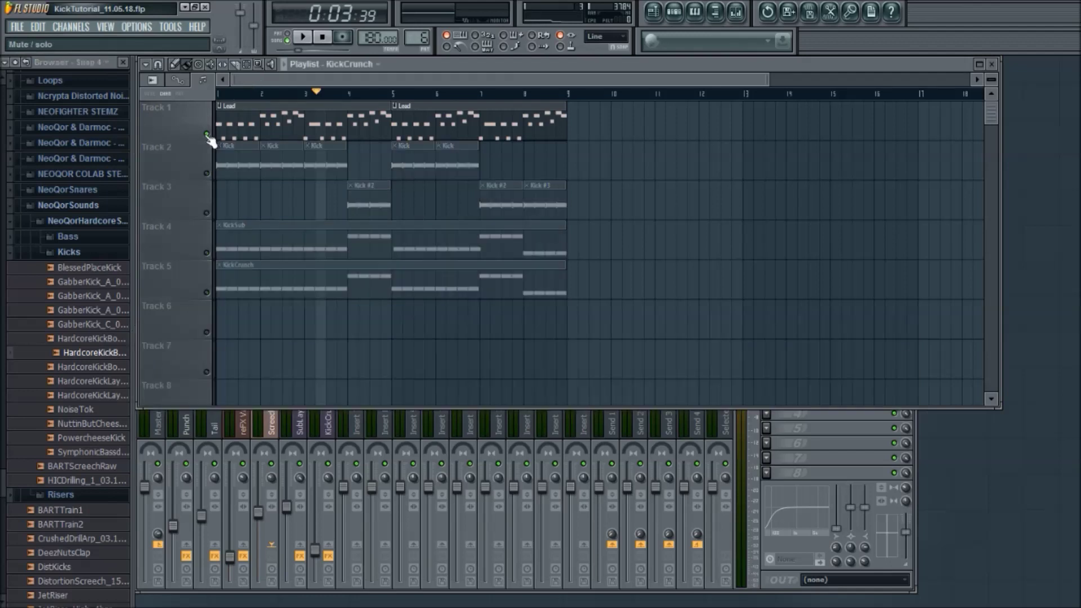
left_click_drag(317, 93, 183, 95)
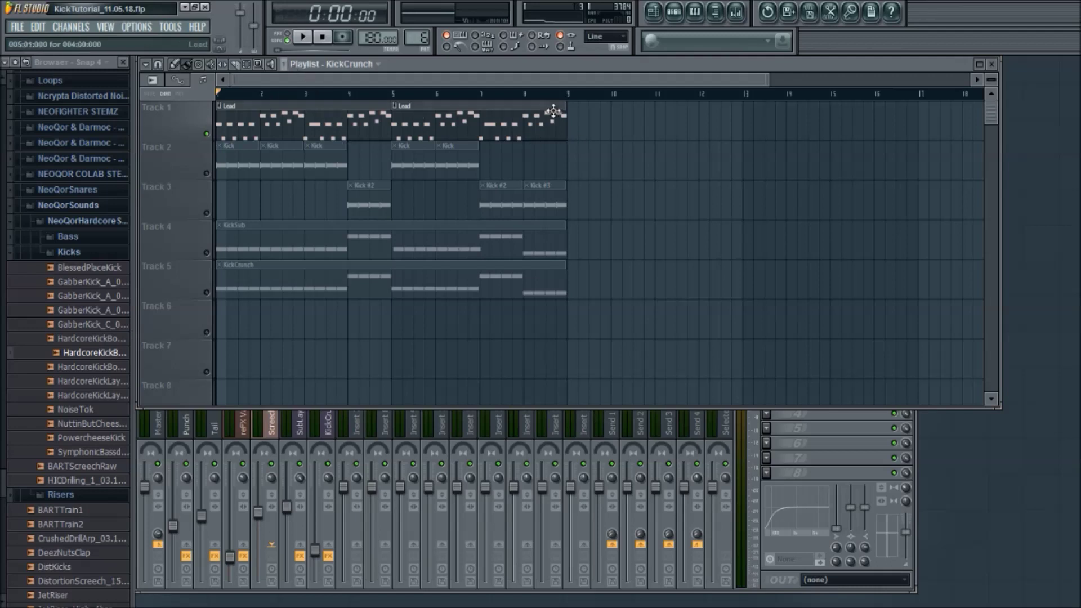
left_click(284, 65)
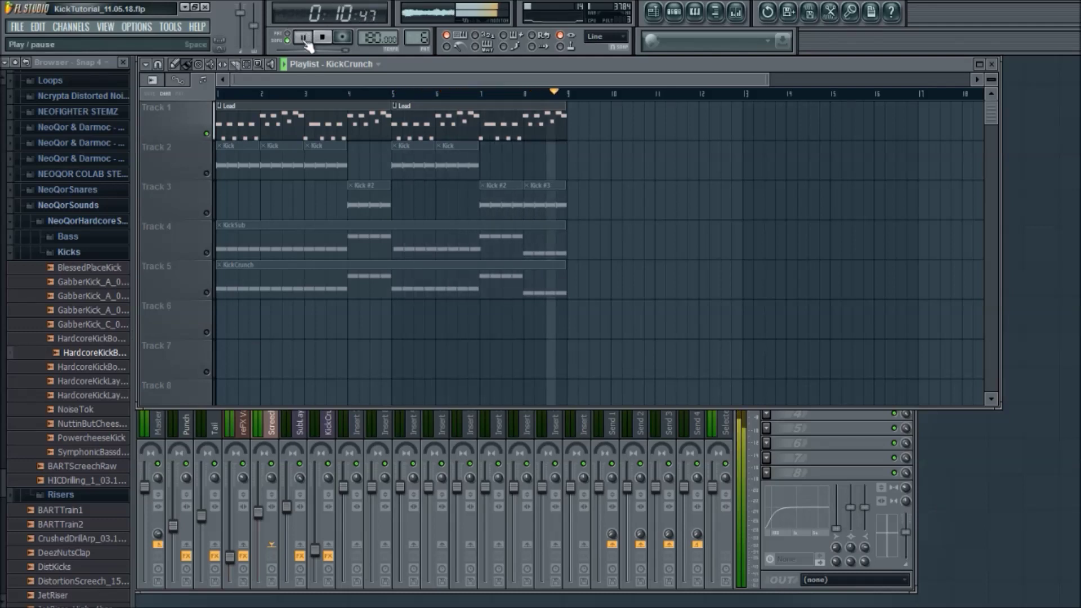
left_click(304, 38)
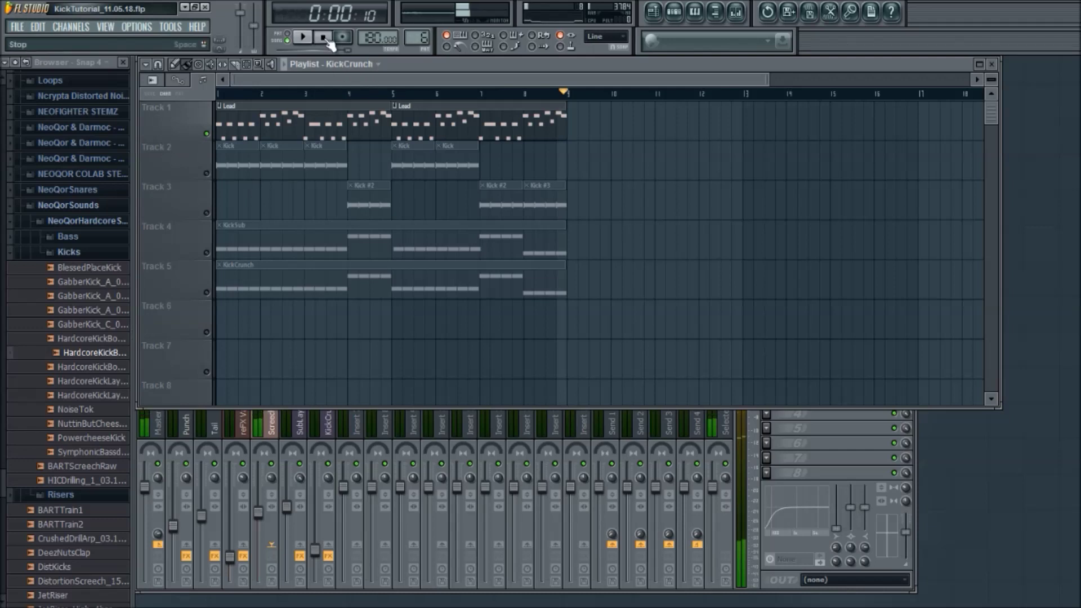
left_click(322, 36)
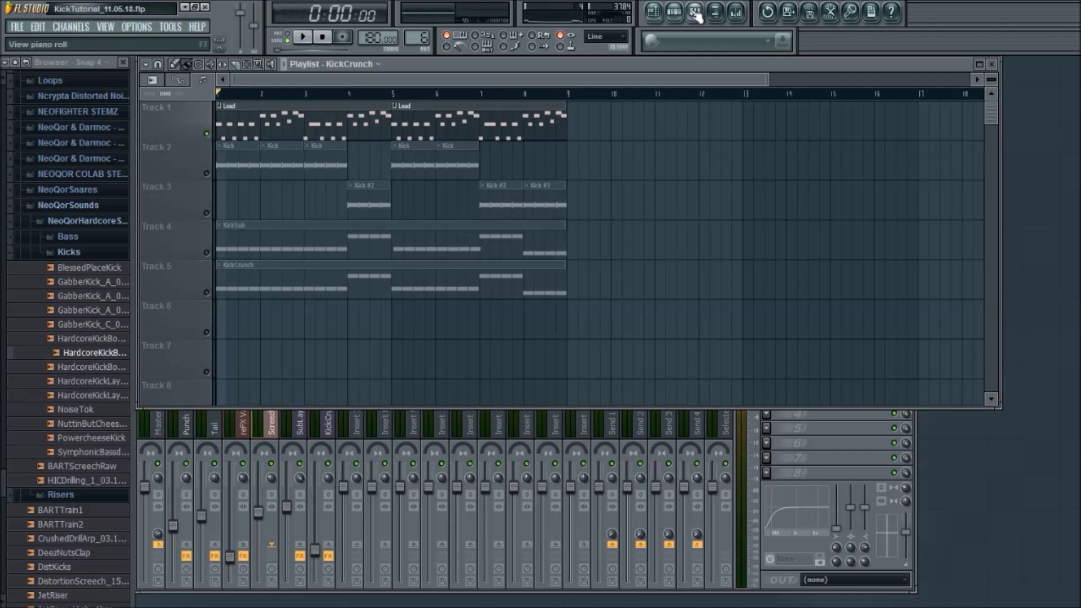
Step: Show the step sequencer, switch to the Kick pattern and move the window to the upper part of the playlist
left_click(674, 13)
left_click(339, 164)
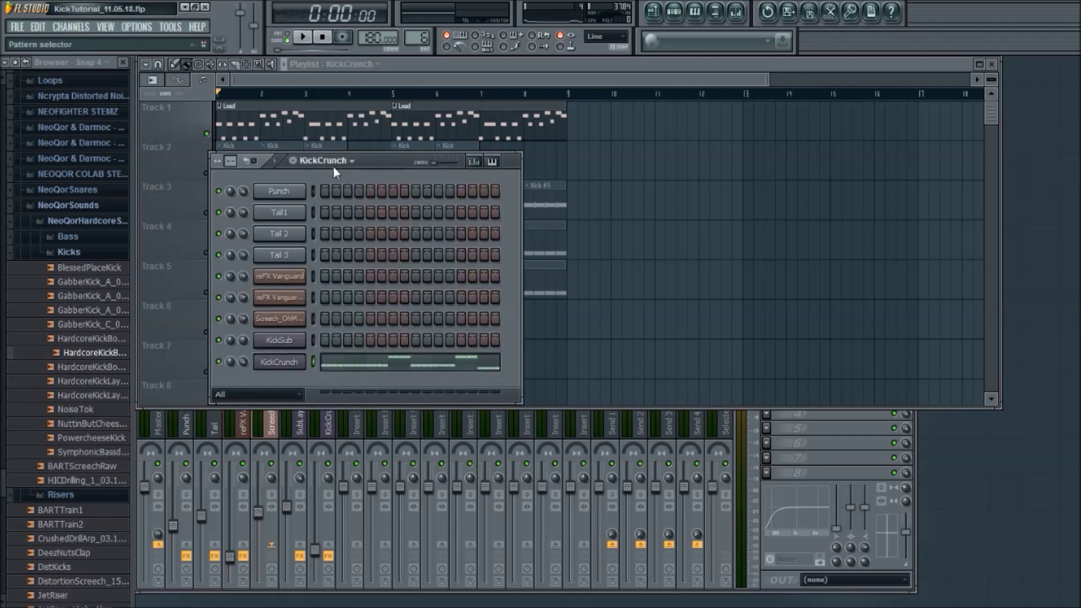
left_click(325, 187)
left_click_drag(361, 163, 292, 75)
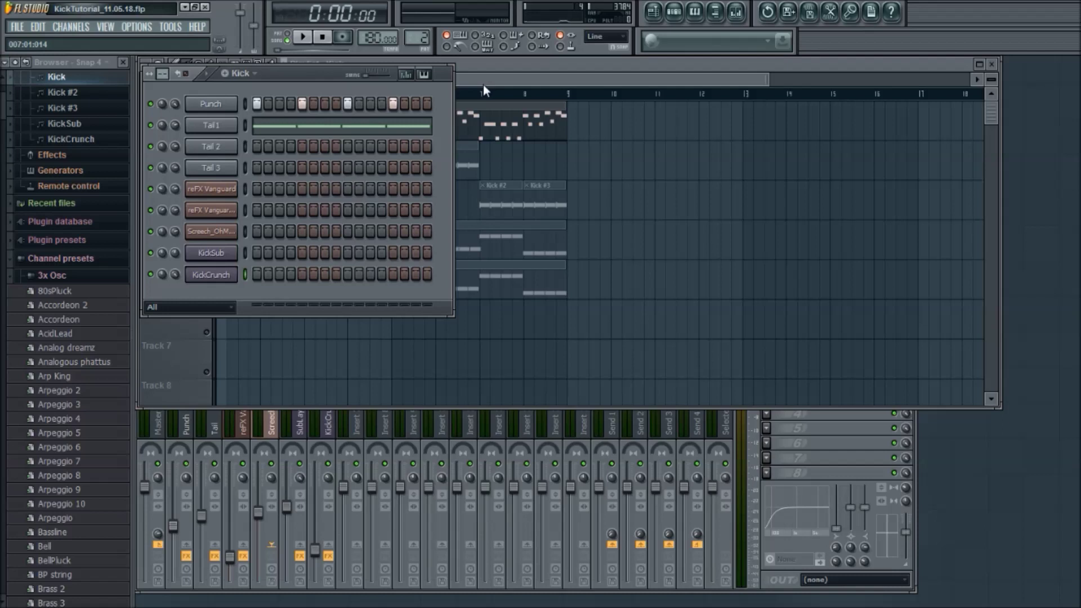
Step: Examine the Tail1 notes of the Kick pattern in the piano roll, auditioning C5 and G#5, and close it
left_click(333, 130)
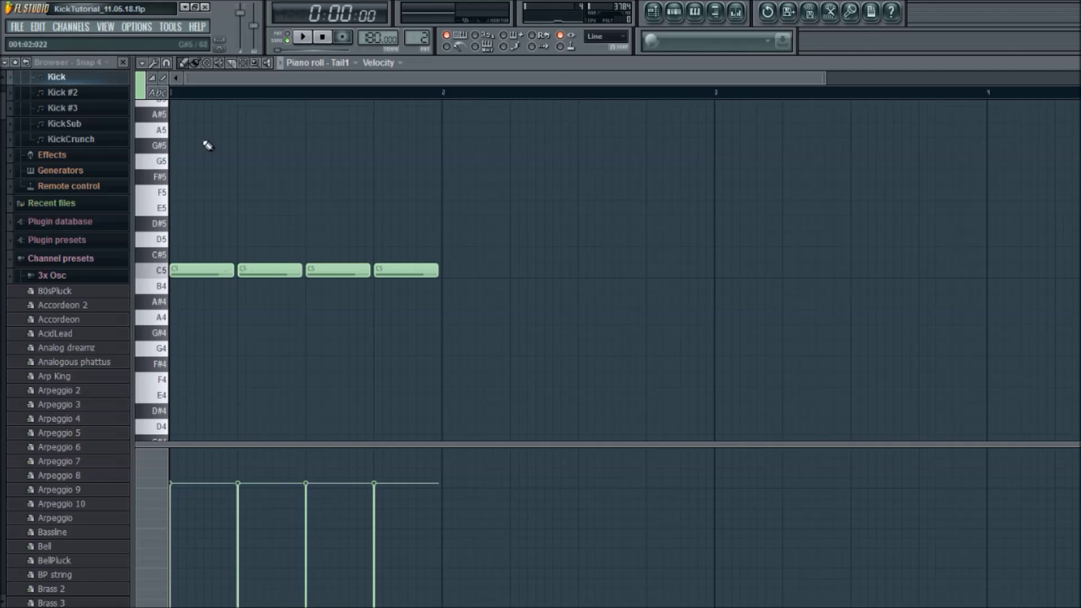
left_click(161, 271)
left_click(164, 273)
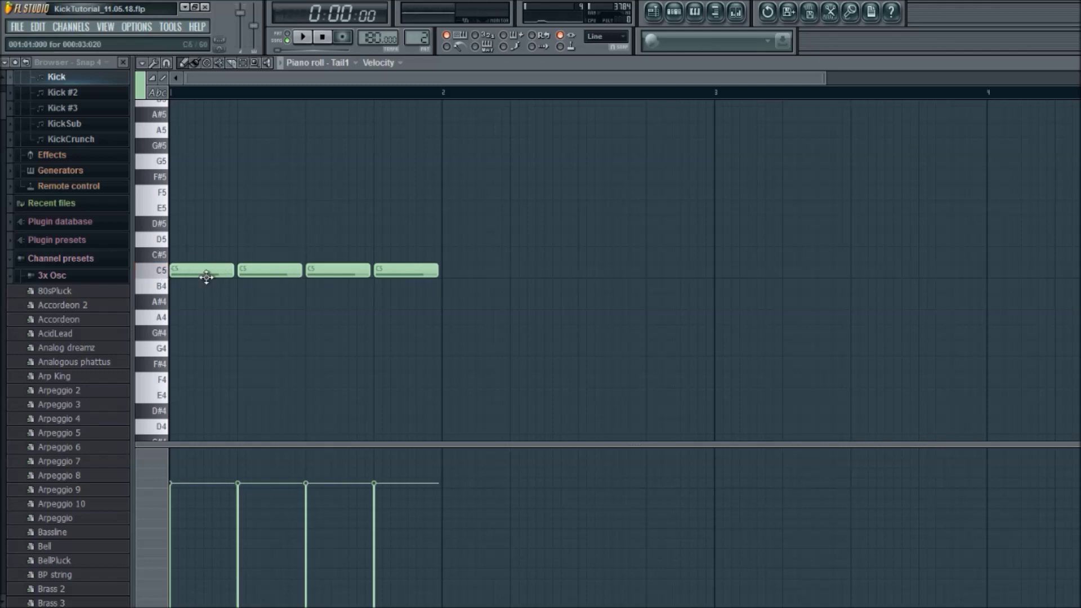
left_click(169, 148)
left_click(169, 149)
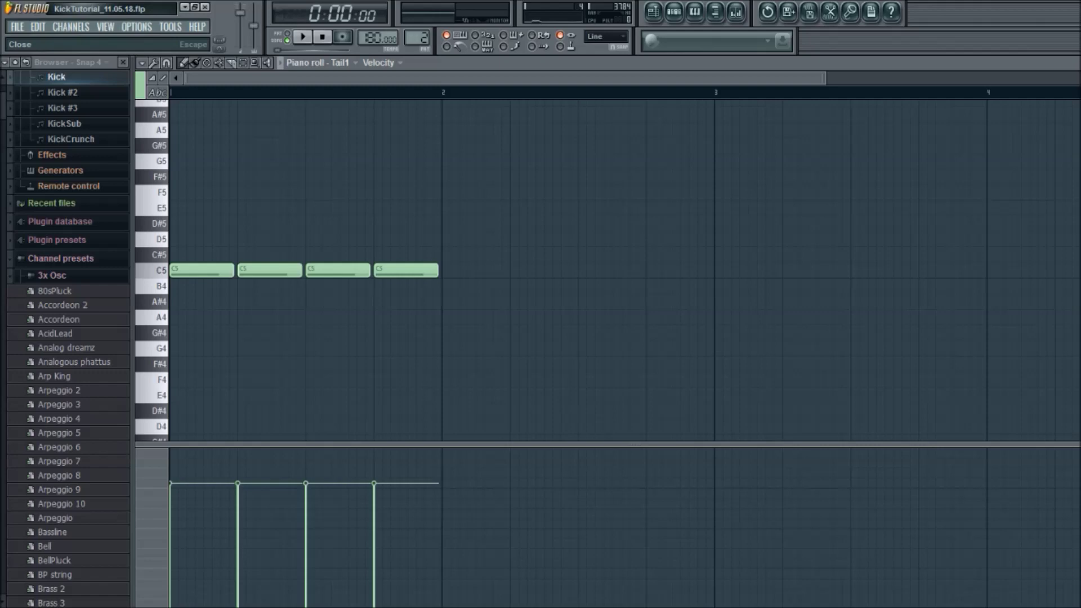
key("Escape")
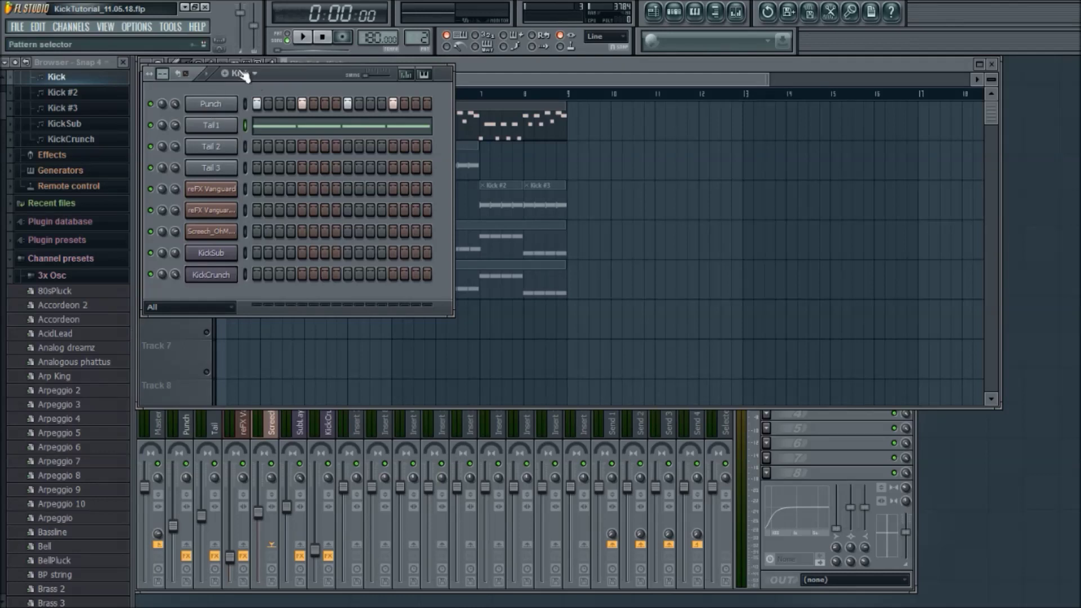
Step: Examine the Punch channel's sample properties and its volume envelope
left_click(228, 103)
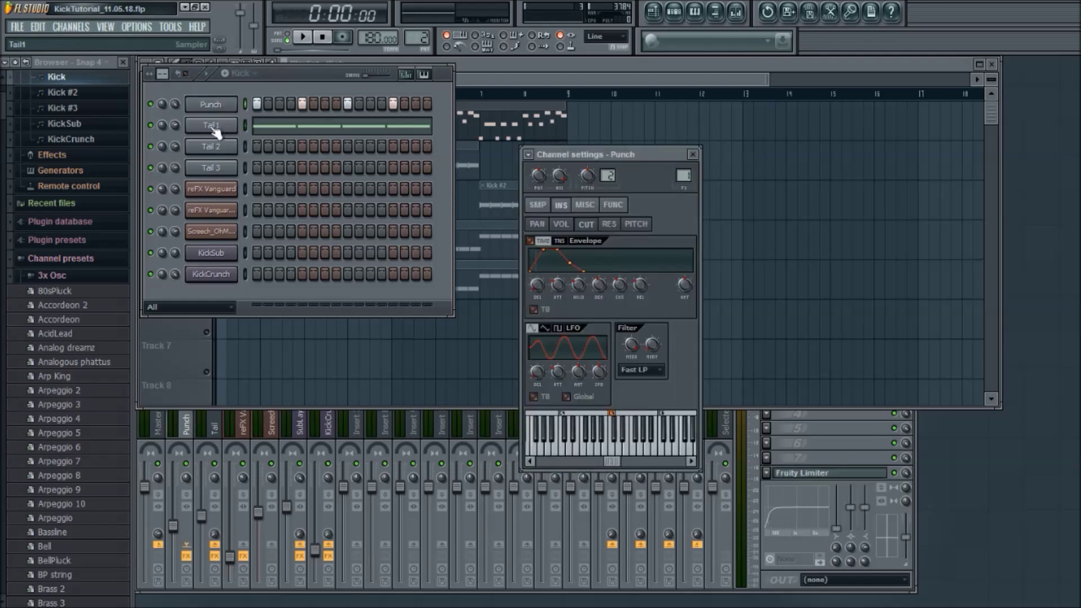
left_click(214, 129)
left_click(211, 105)
left_click(537, 206)
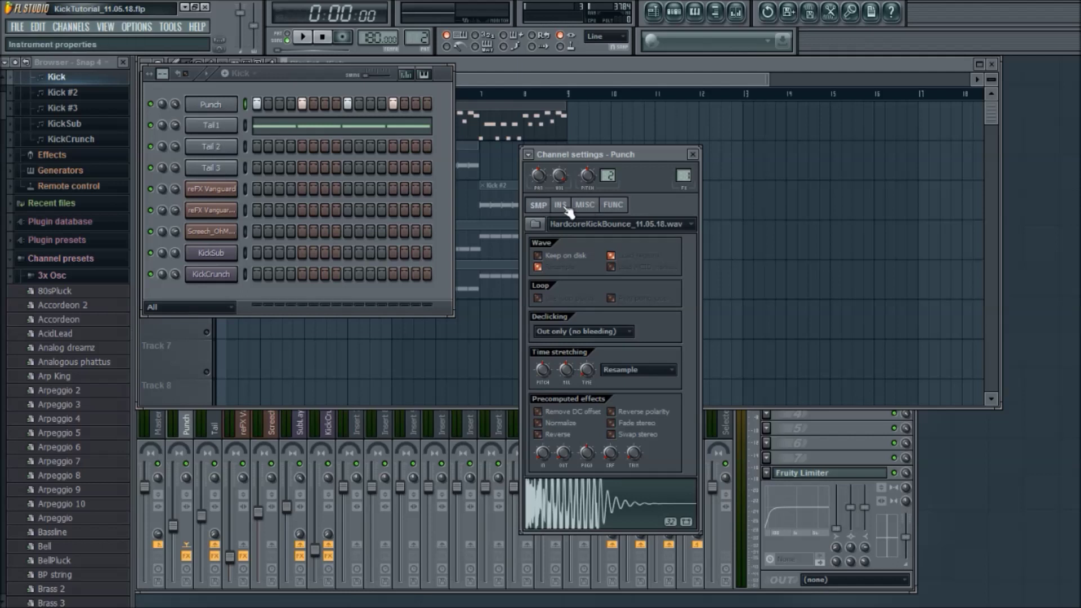
left_click(560, 205)
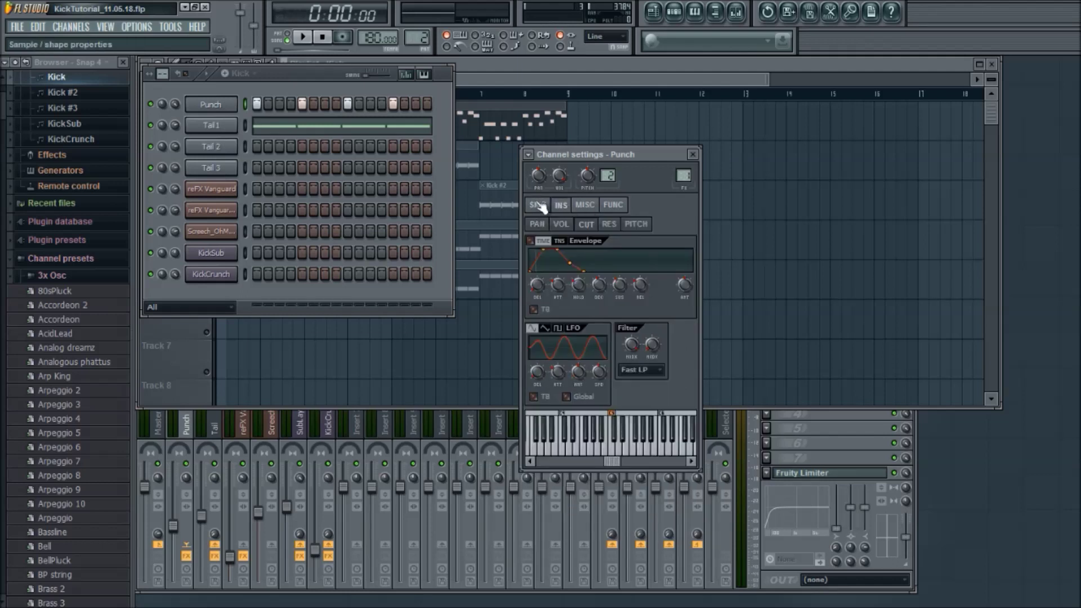
left_click(254, 76)
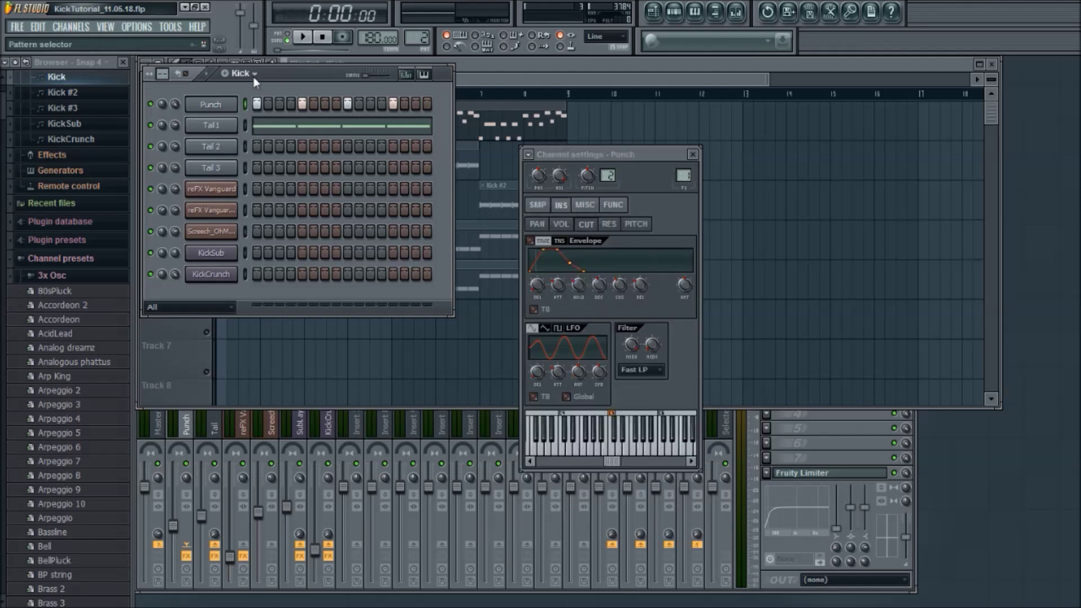
left_click(540, 206)
left_click(561, 206)
left_click(562, 224)
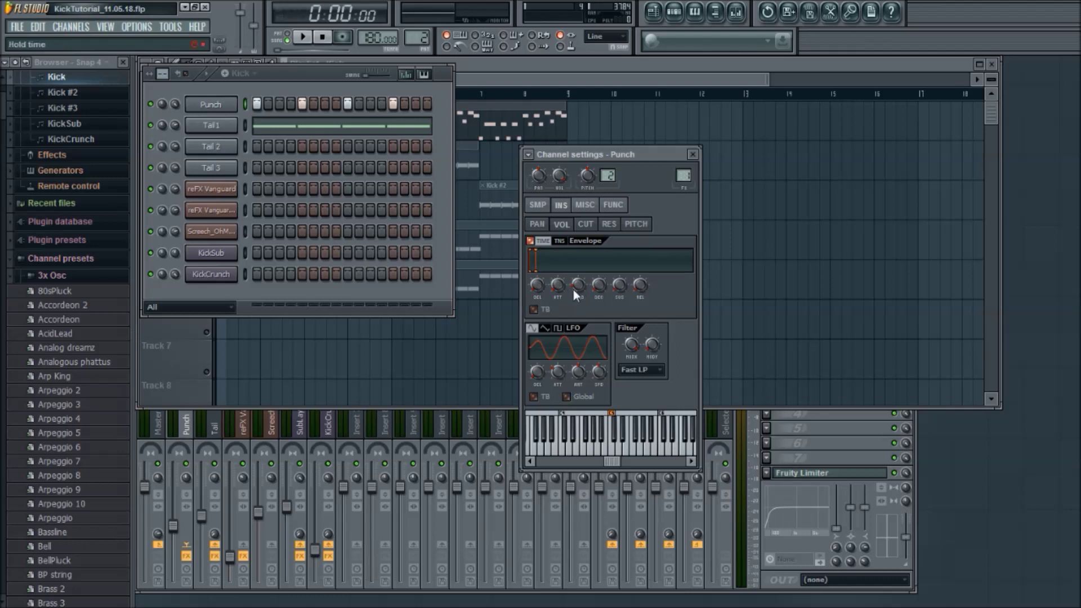
Step: Solo the Punch channel and play the Kick pattern, then stop it
right_click(153, 110)
right_click(153, 110)
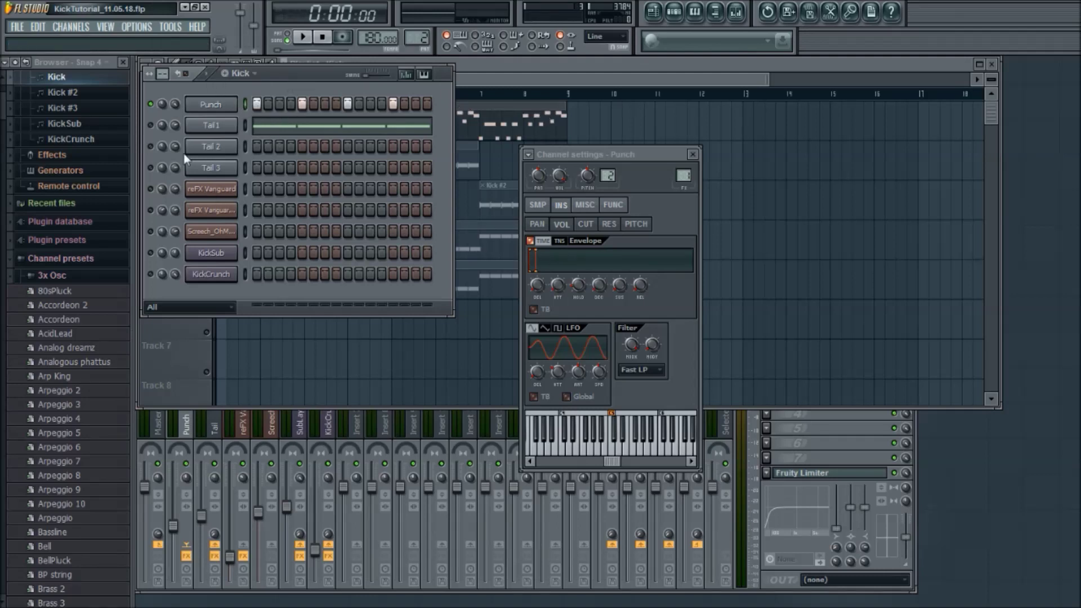
left_click(212, 79)
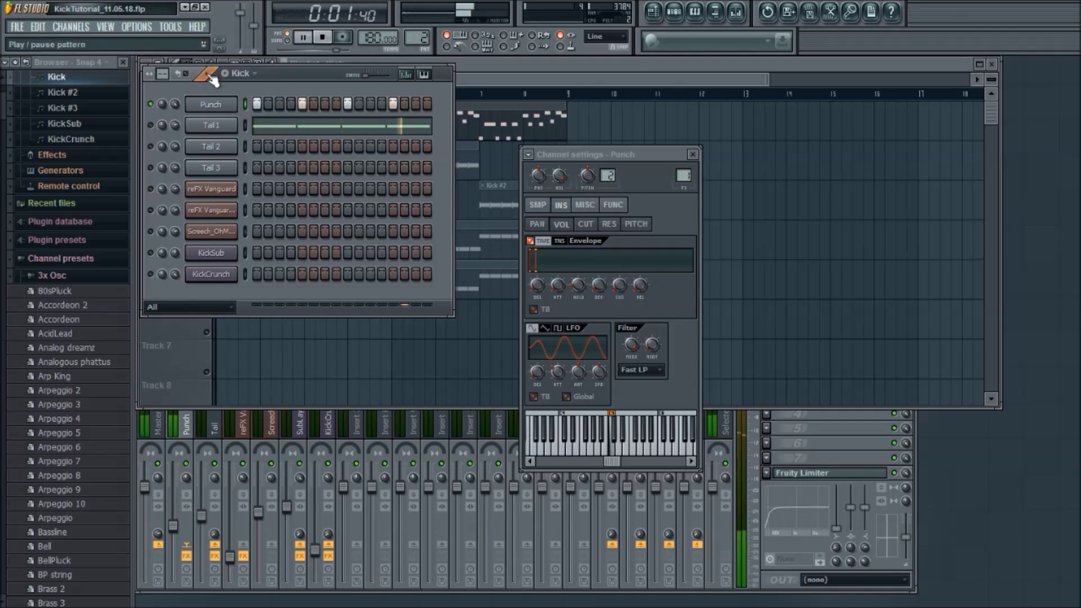
left_click(212, 79)
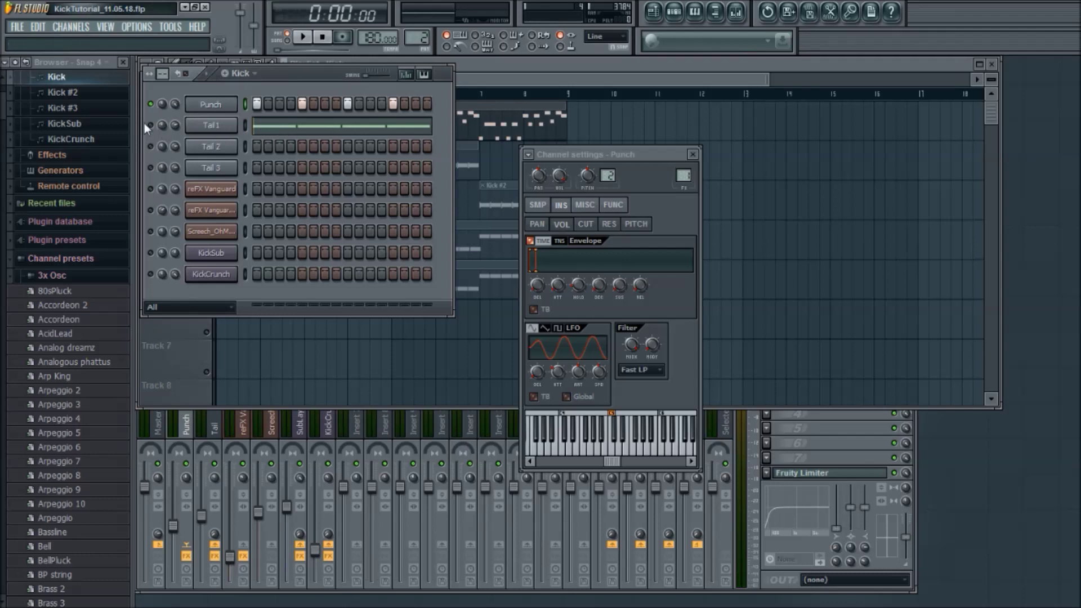
Step: Show the Tail1 channel's volume envelope, solo Tail1 and play the Kick pattern briefly
left_click(233, 126)
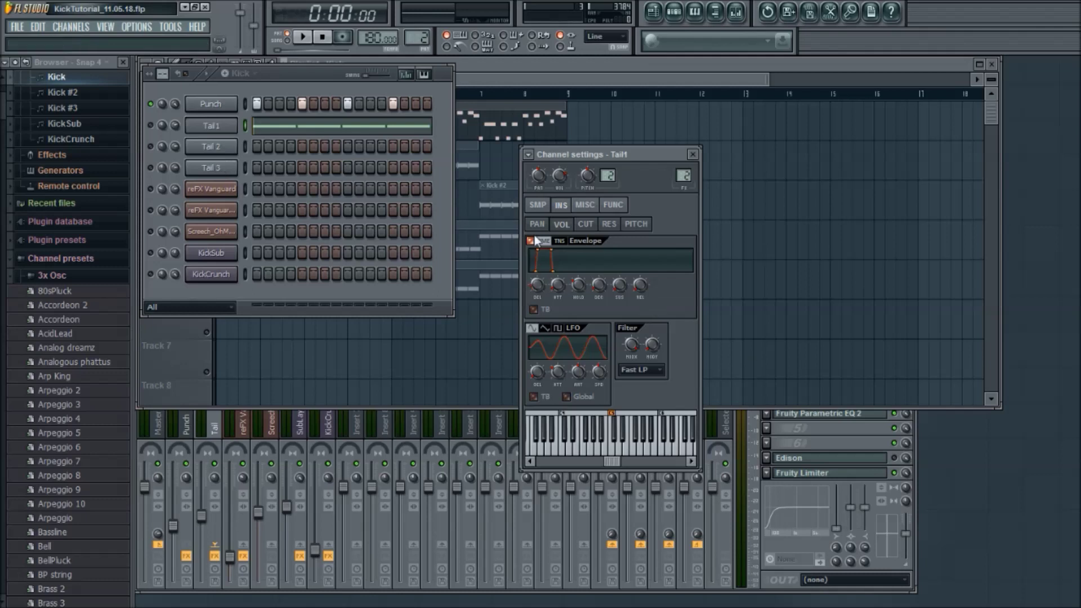
left_click(150, 125)
right_click(160, 132)
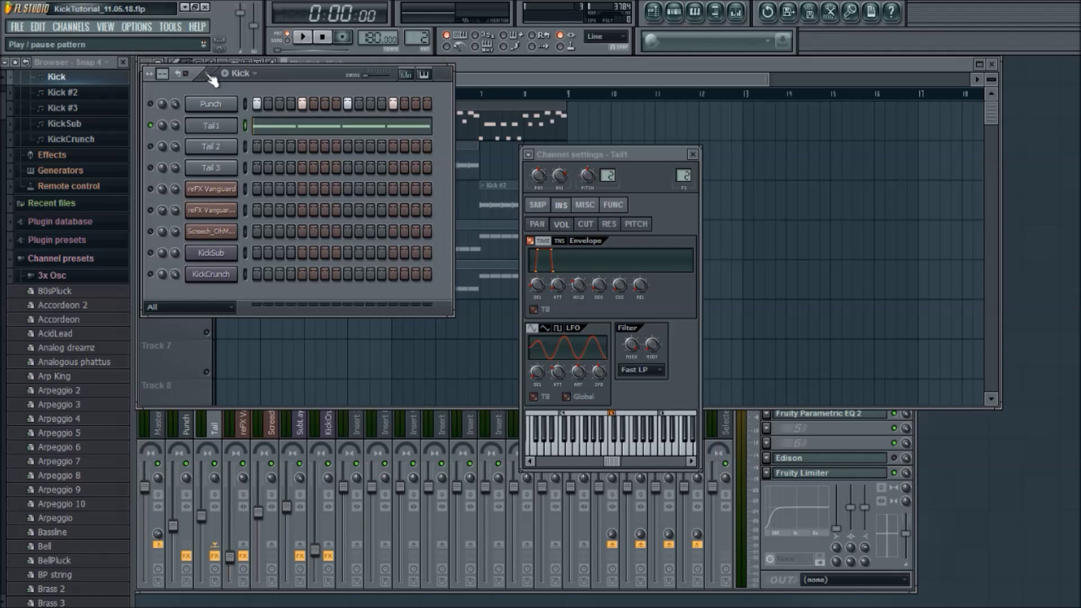
left_click(211, 78)
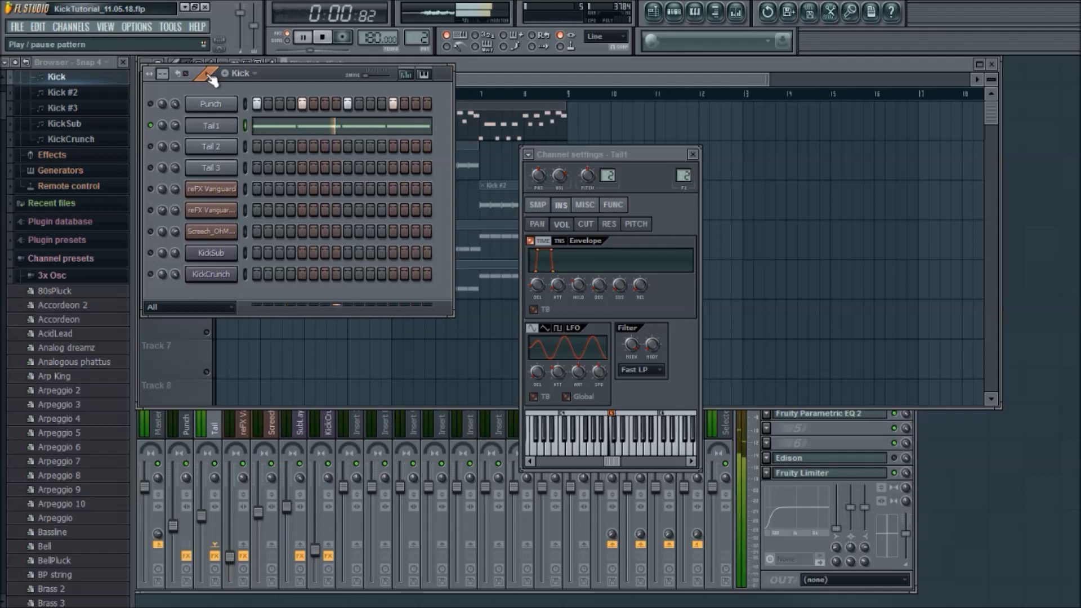
left_click(211, 78)
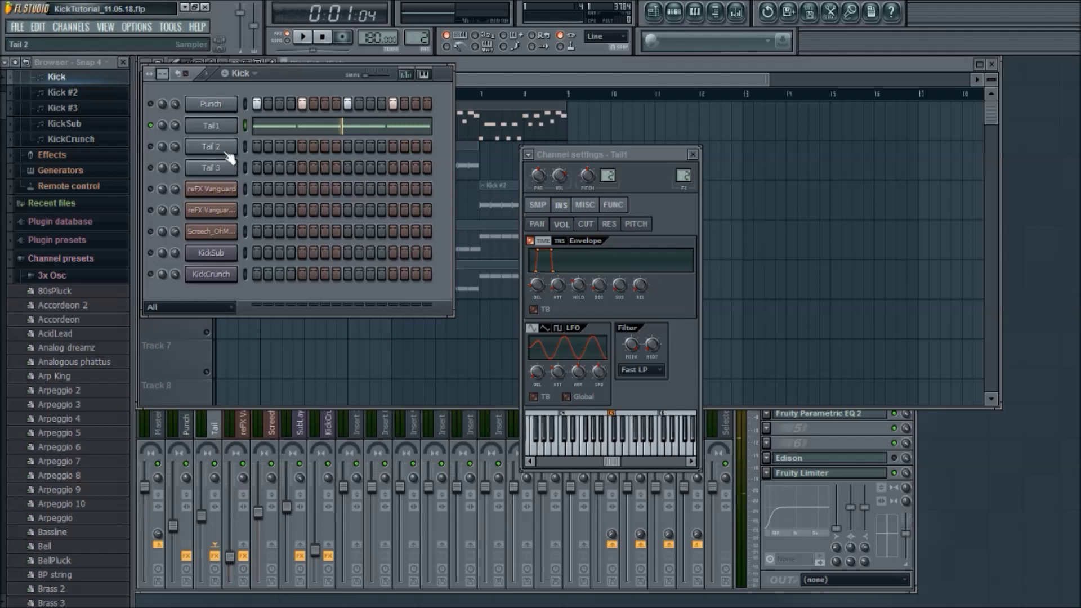
Step: Switch to the Kick #2 pattern, show Tail 2's sample properties, unmute Tail 2 and play the pattern briefly
left_click(259, 111)
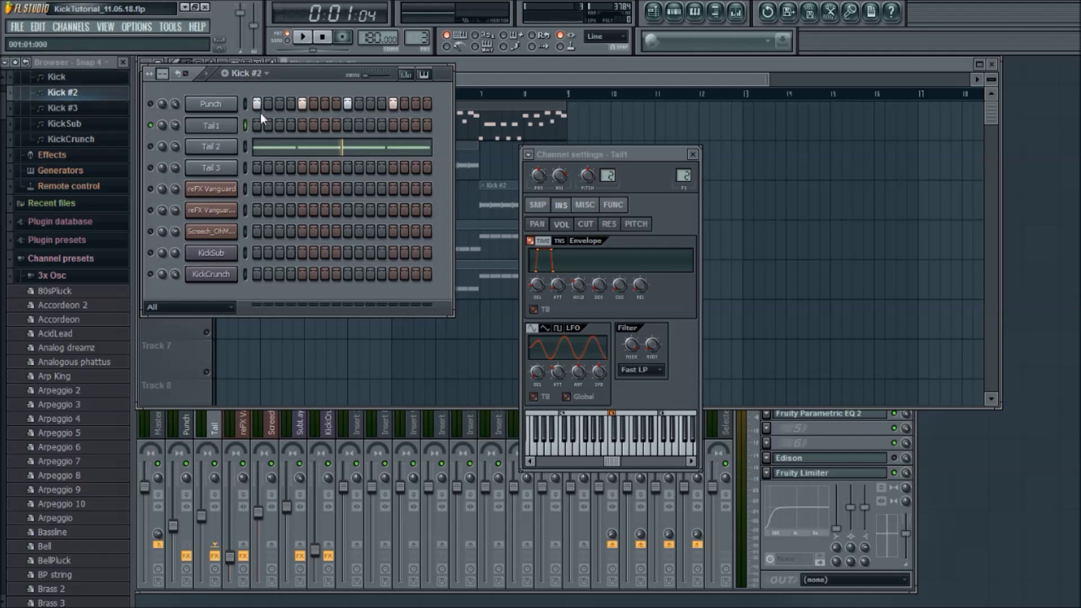
left_click(218, 154)
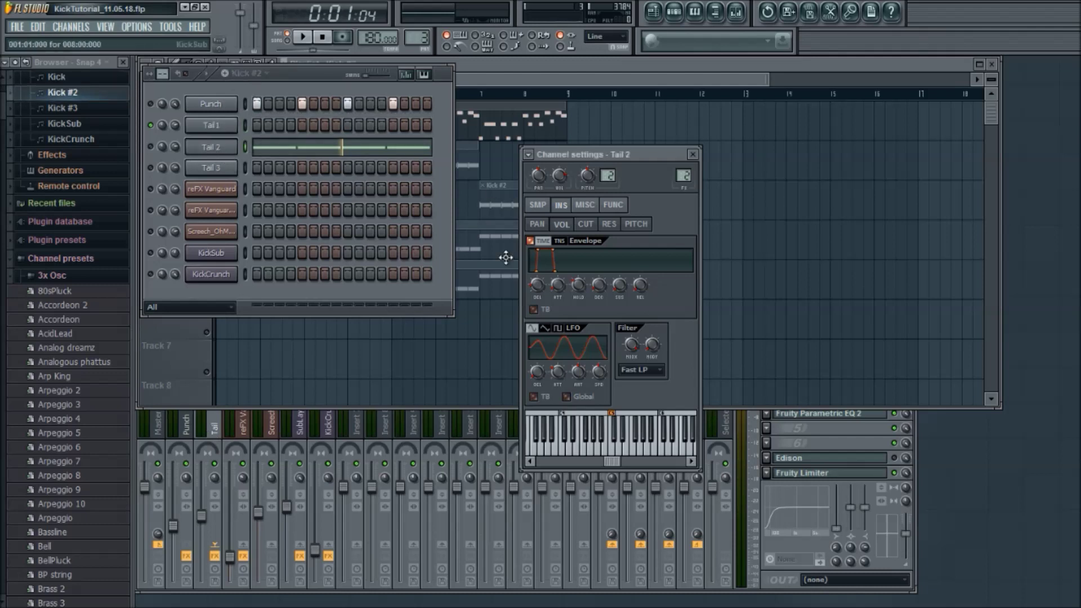
left_click(539, 205)
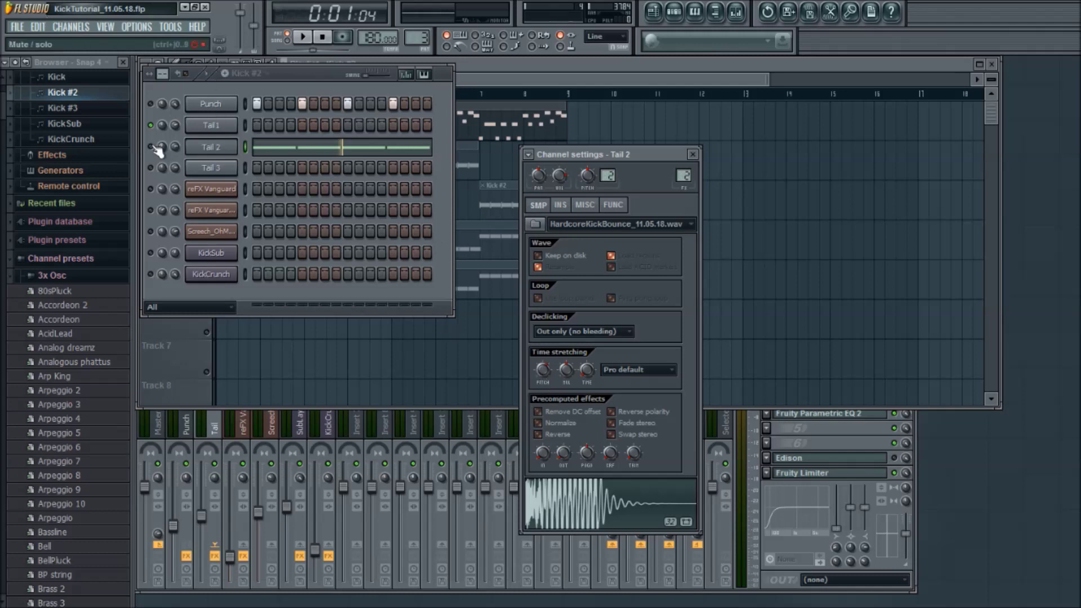
left_click(150, 146)
left_click(207, 76)
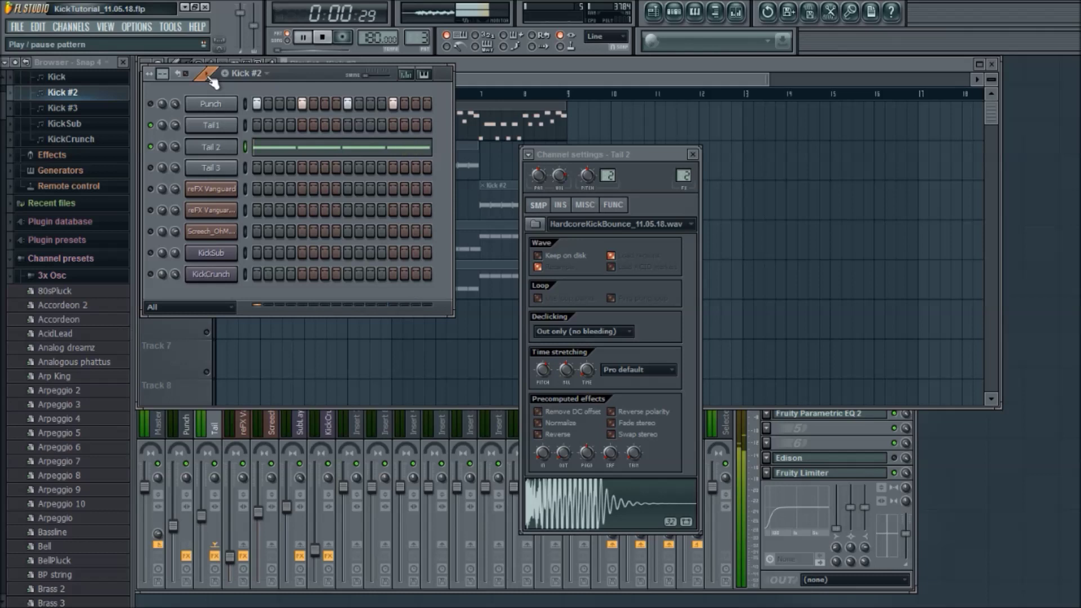
left_click(208, 76)
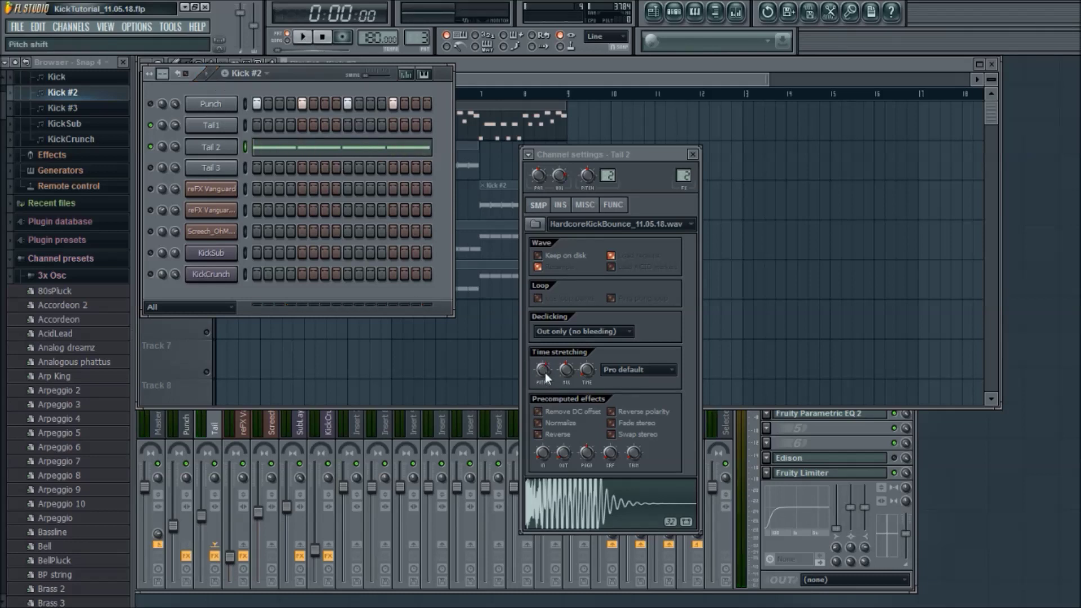
Step: Set the time-stretching method of the Tail 2 sample to Pro default
left_click(657, 373)
left_click(651, 403)
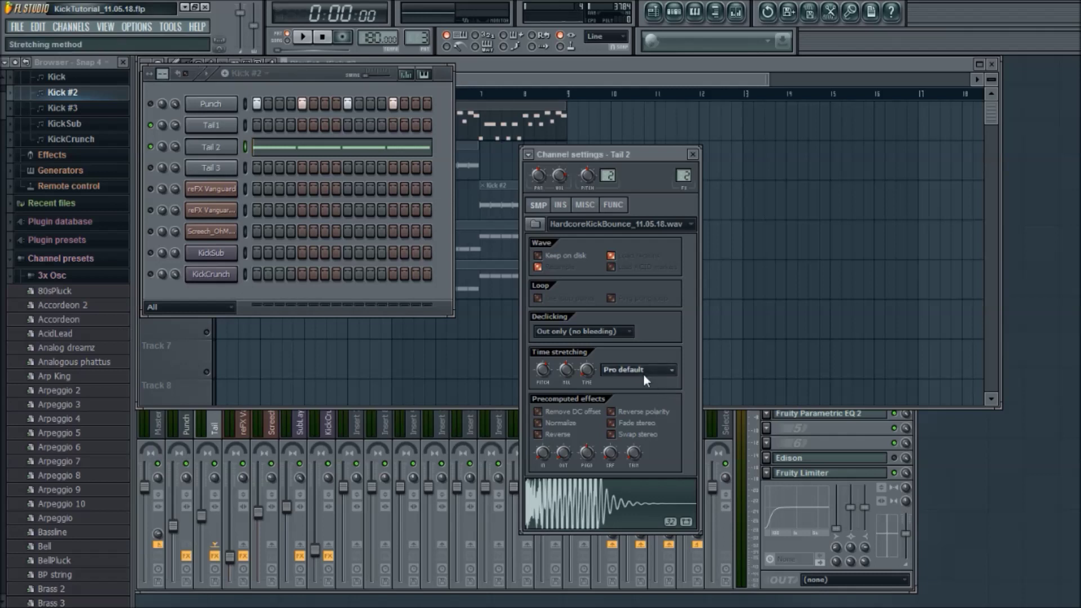
left_click(643, 374)
left_click(632, 404)
left_click(650, 374)
Step: Compare the sample properties of the Tail1, Tail 2 and Tail 3 channels
left_click(198, 170)
left_click(217, 133)
left_click(220, 144)
left_click(212, 131)
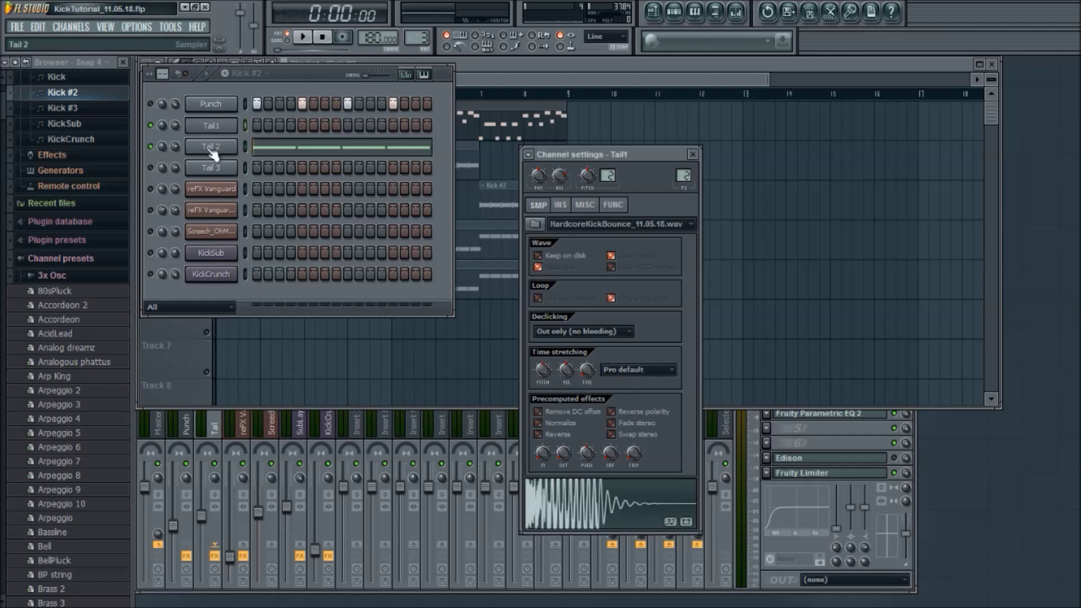
left_click(209, 171)
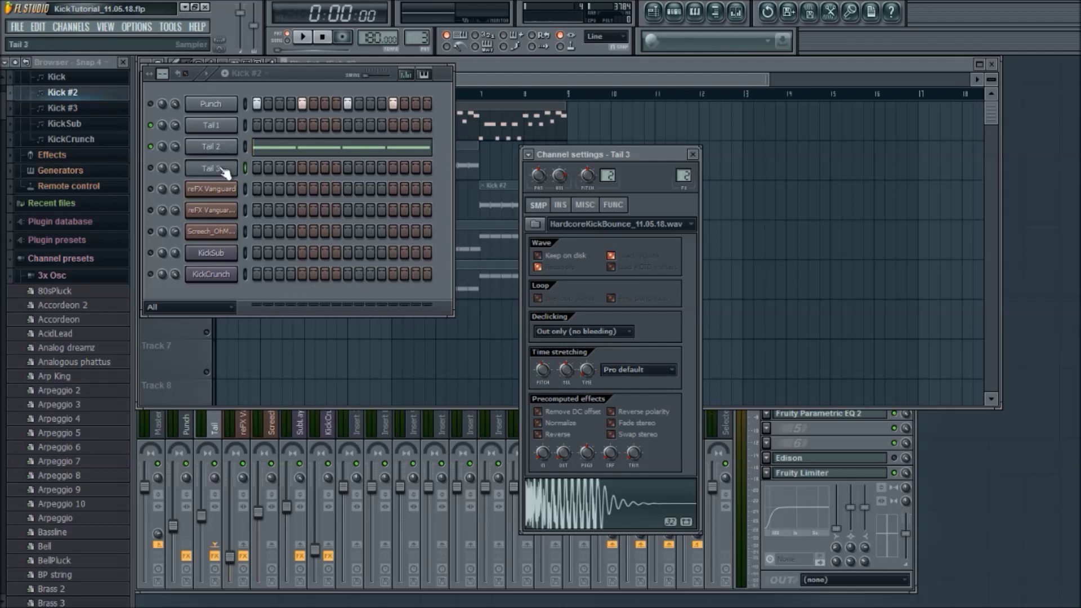
Step: Switch to the Kick #3 pattern, solo the Tail 3 channel and play the pattern
left_click(260, 74)
left_click(257, 129)
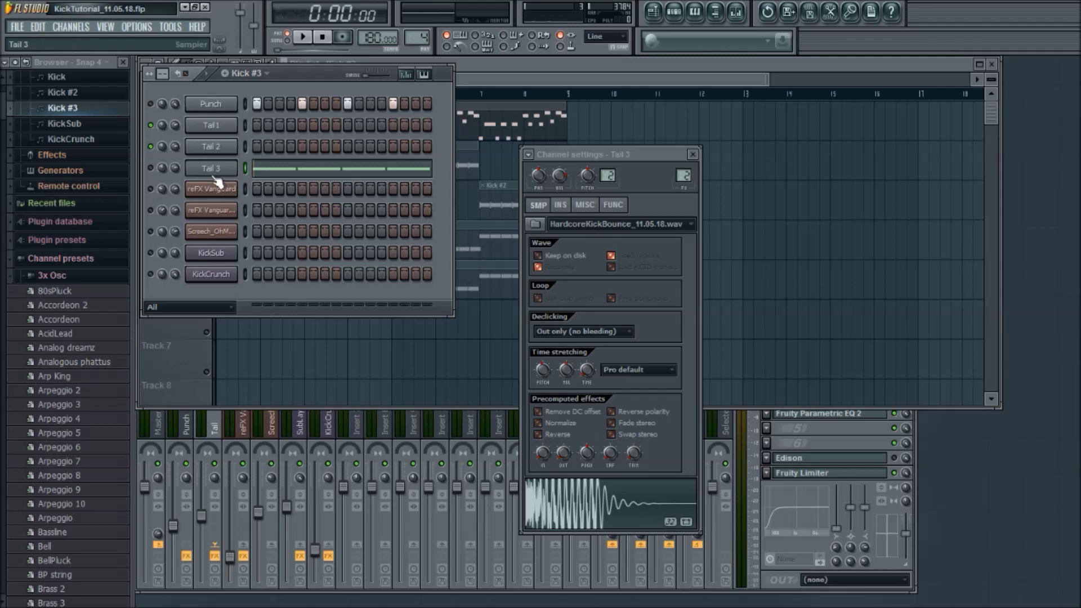
right_click(151, 168)
left_click(205, 78)
left_click(206, 79)
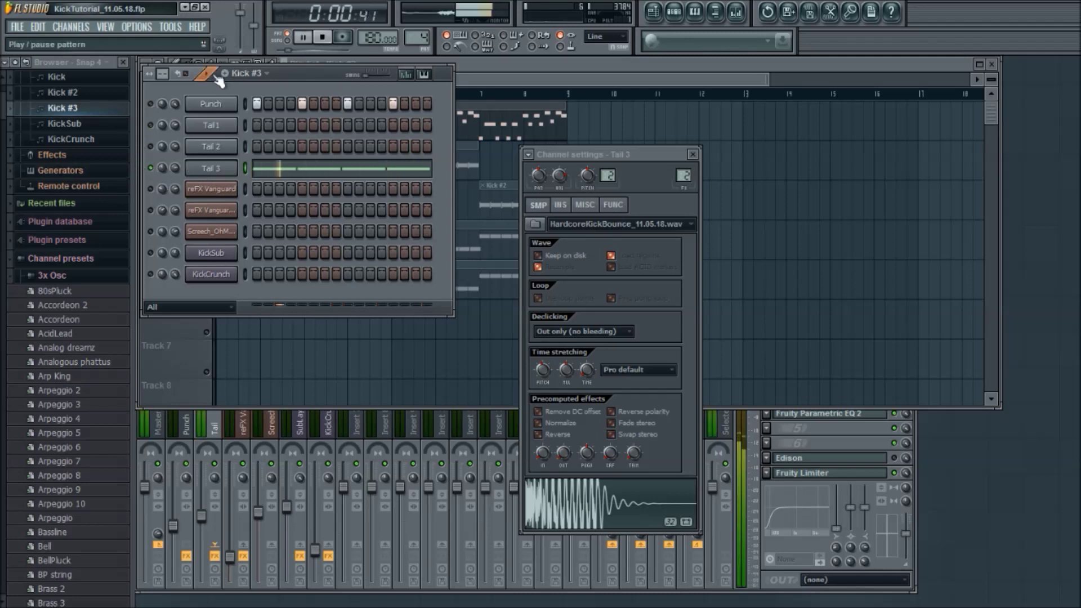
Step: Stop playback and unmute the Tail 2, Tail1 and Punch channels
left_click(546, 371)
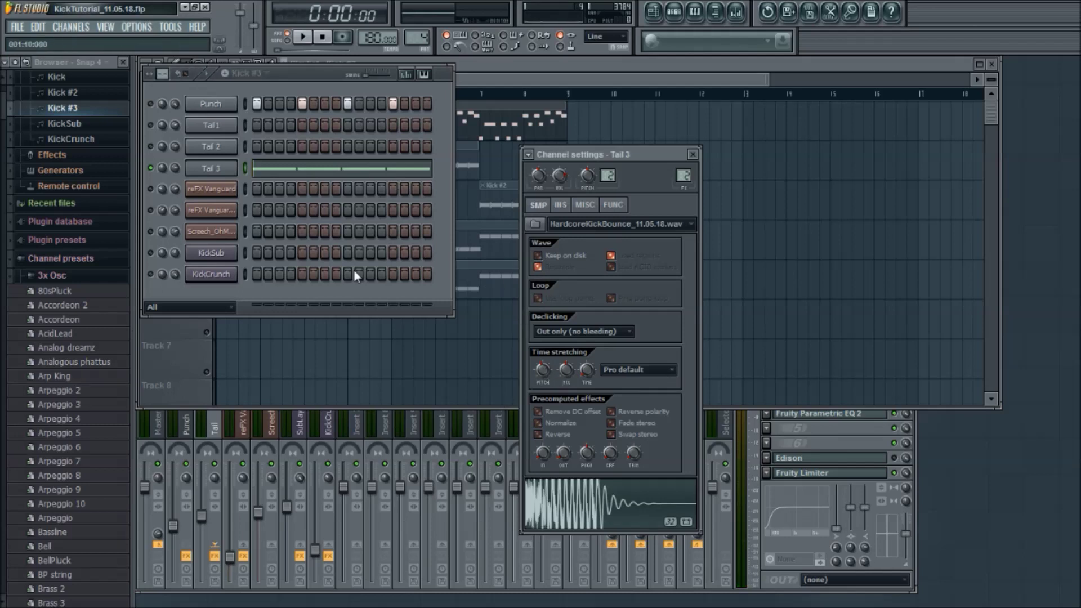
left_click(151, 146)
left_click(150, 125)
left_click(150, 103)
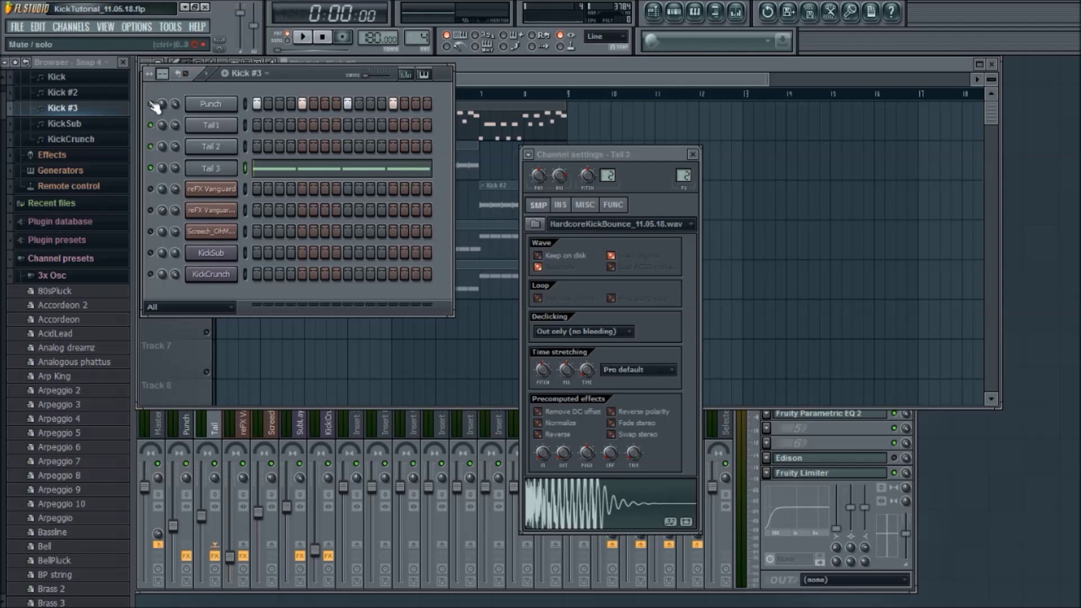
Step: Play the playlist arrangement with Track 3 unmuted and the lead on Track 1 muted
left_click(604, 67)
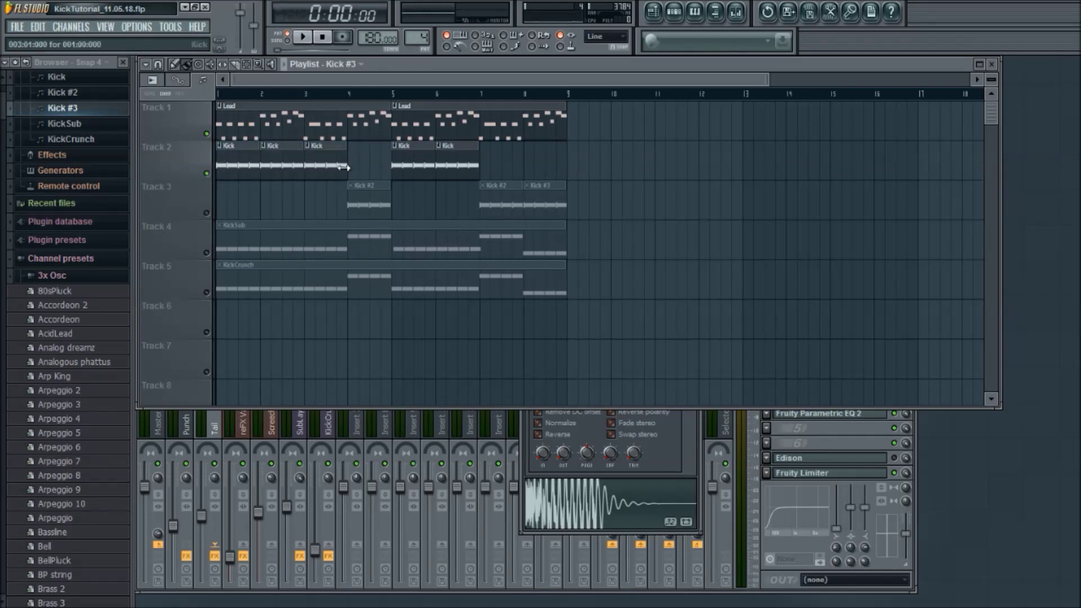
left_click(206, 213)
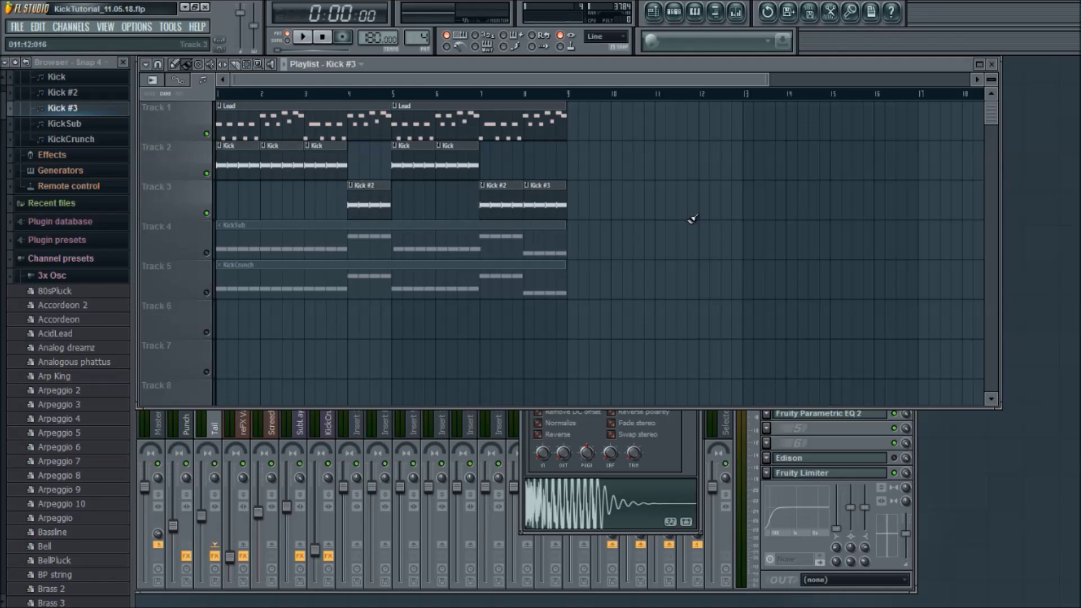
left_click(206, 134)
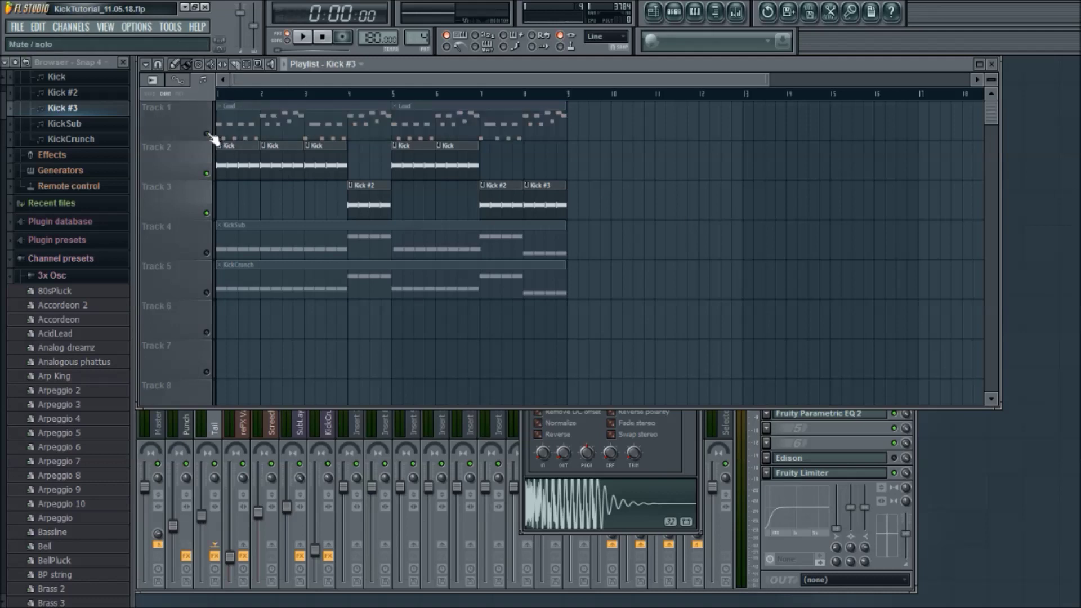
left_click(284, 64)
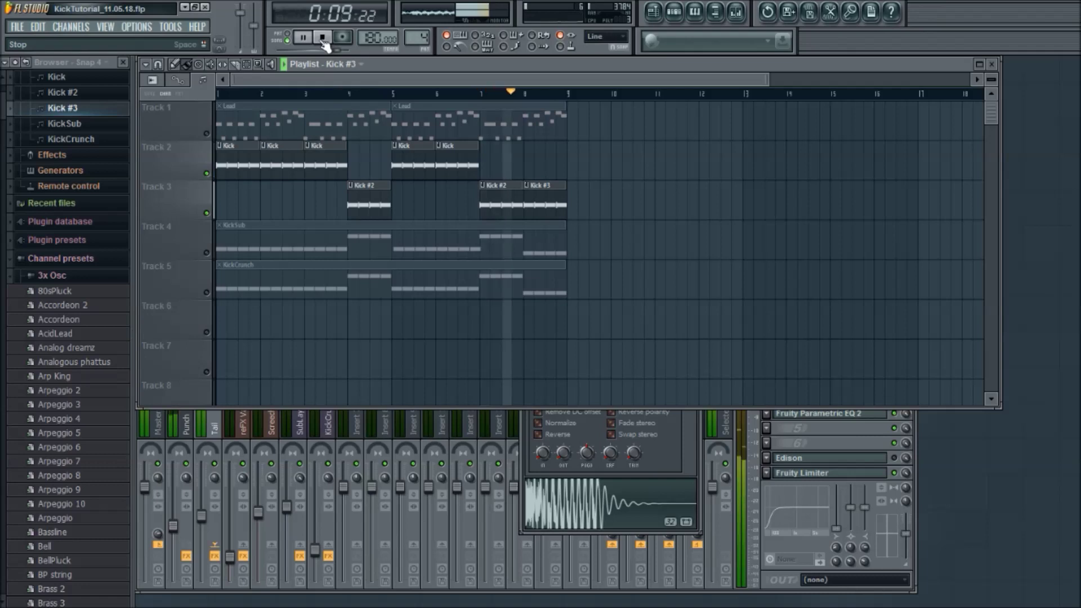
left_click(323, 38)
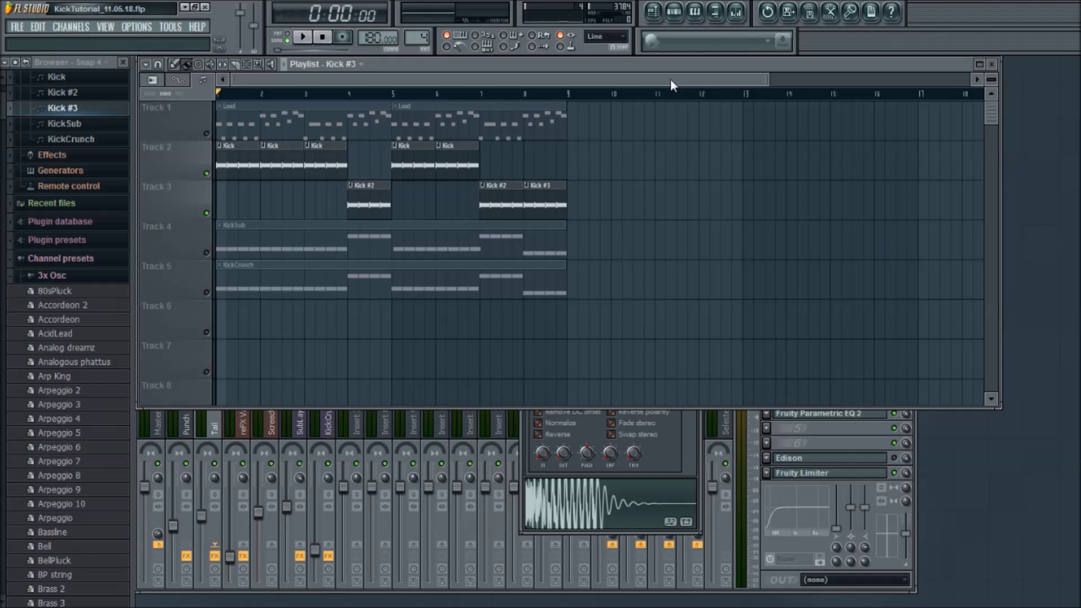
Step: Compare the volume envelopes of the Punch and Tail1 channels
left_click(673, 12)
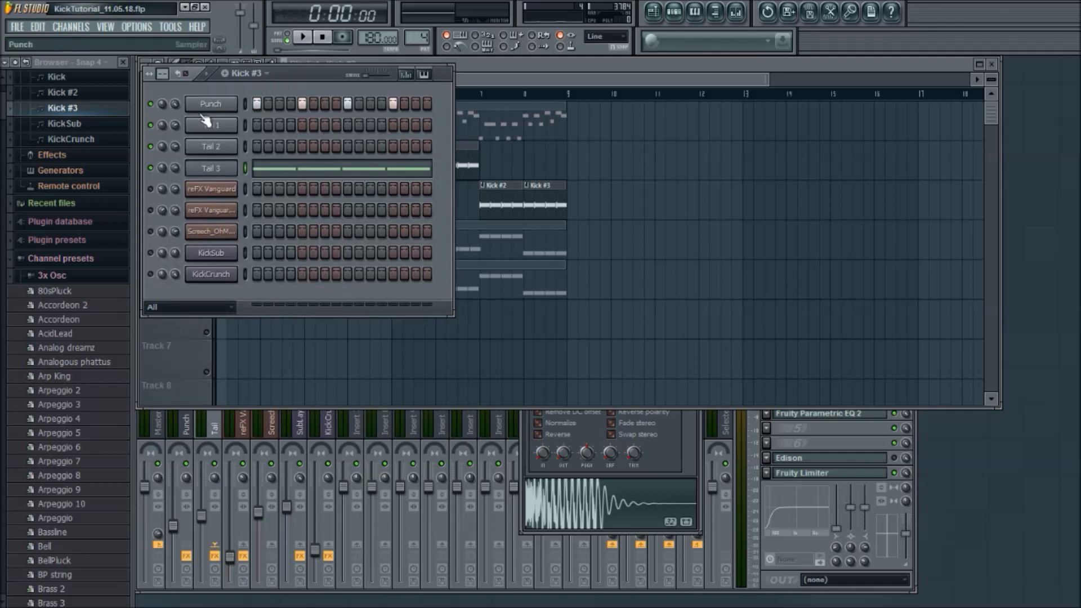
left_click(224, 106)
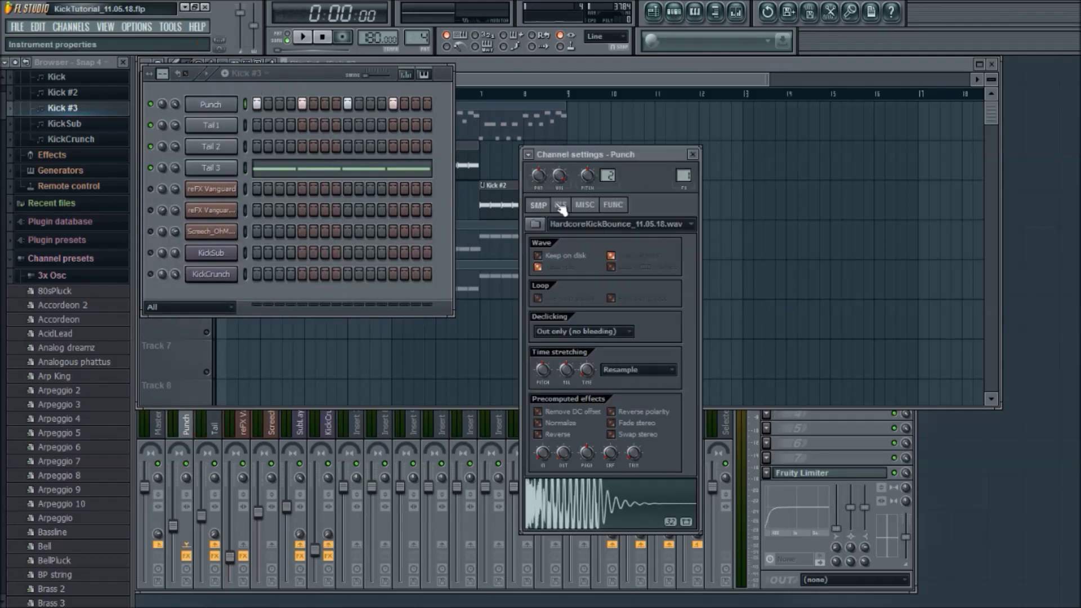
left_click(560, 204)
left_click(211, 127)
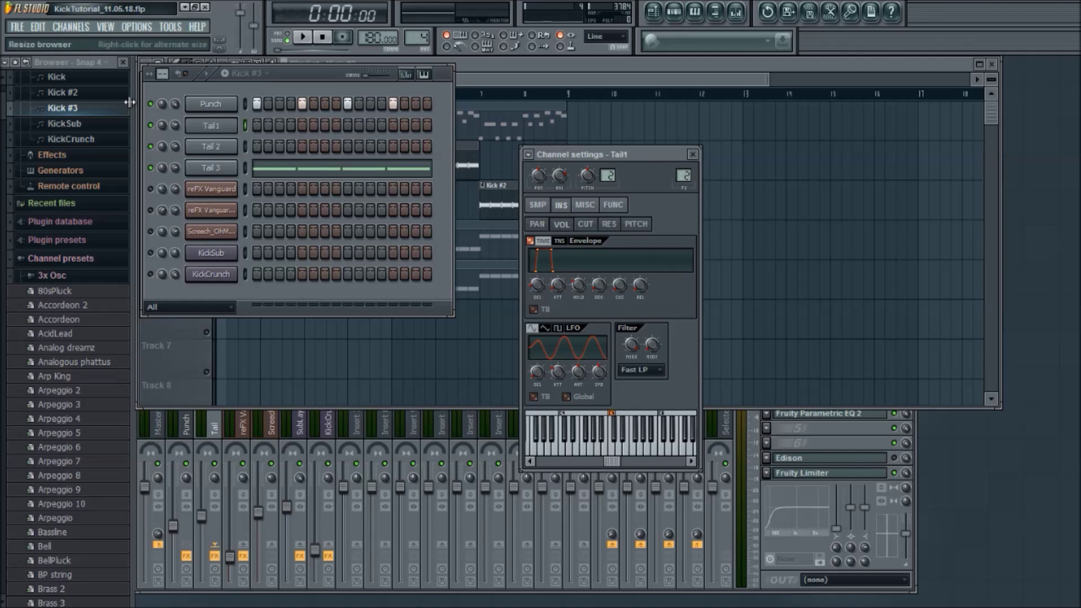
left_click(223, 108)
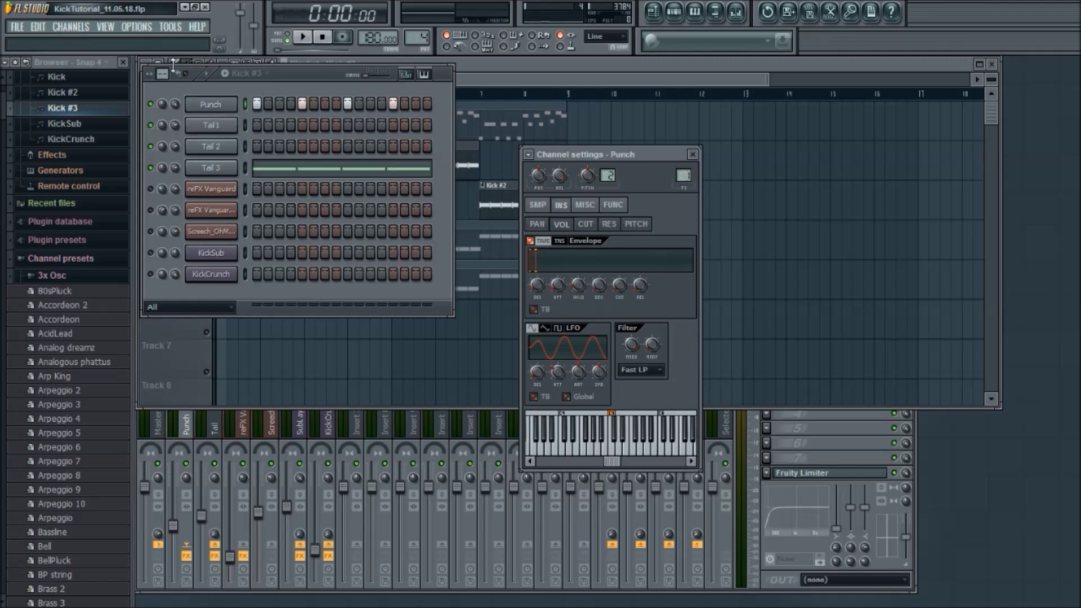
left_click(214, 125)
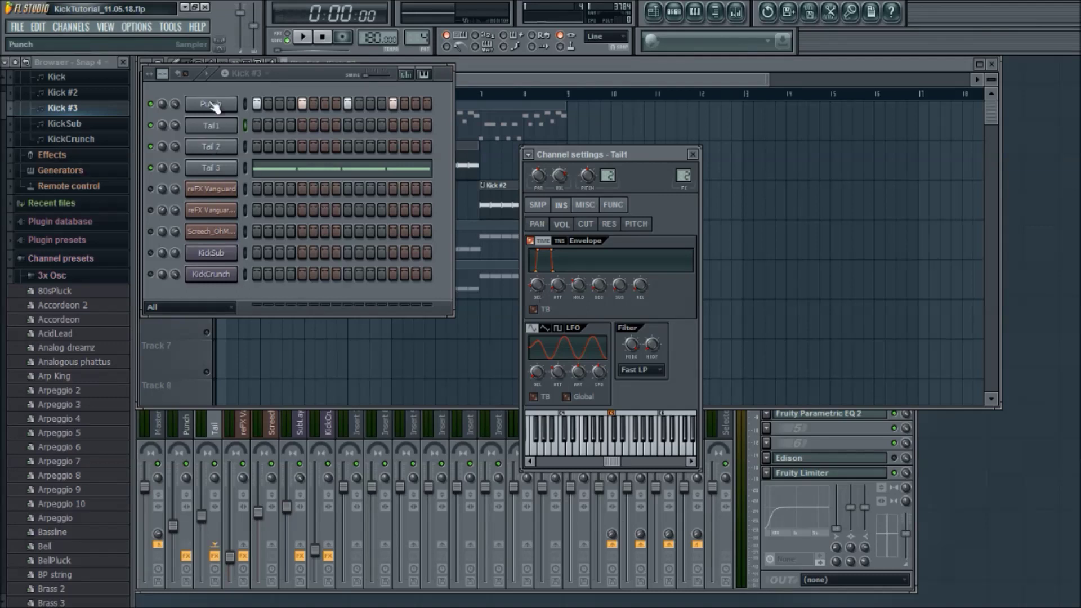
left_click(215, 106)
left_click(215, 126)
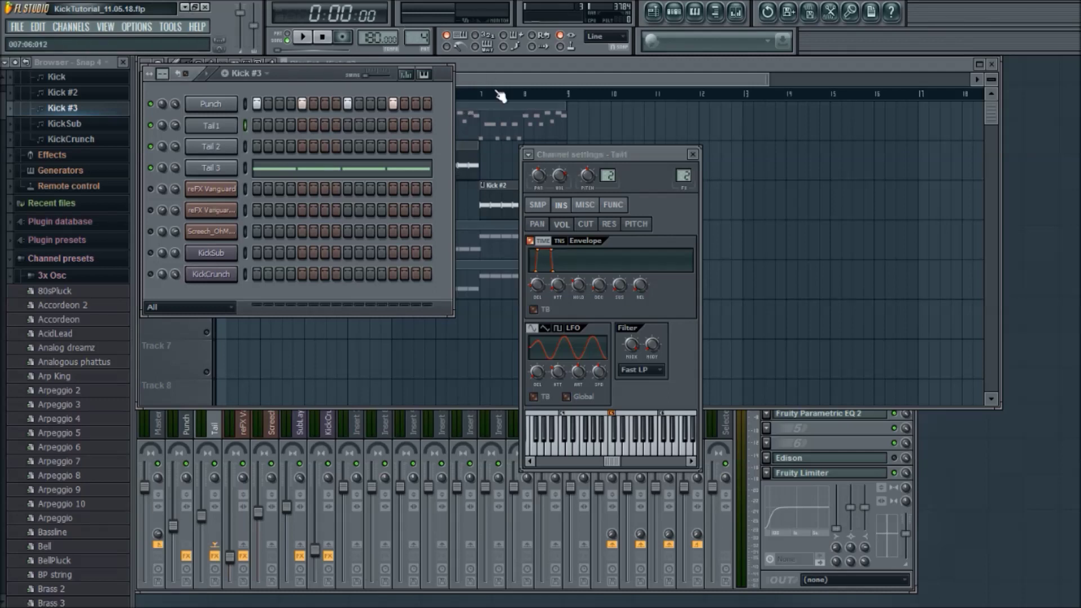
Step: Turn off the parametric EQs and Fruity Fast Dist in the first four effect slots of the Tail mixer track
left_click(496, 85)
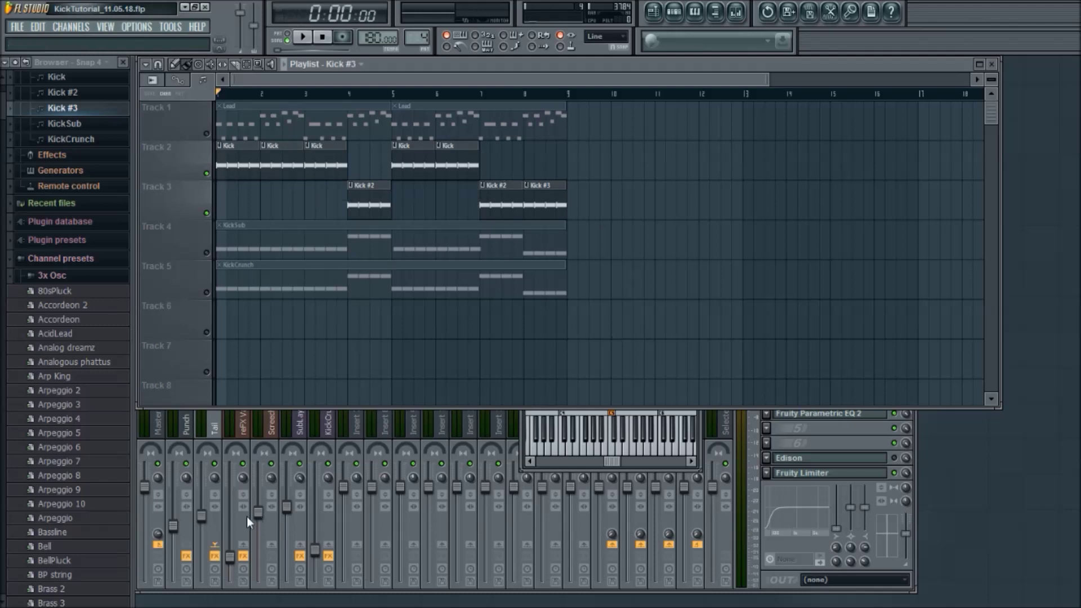
left_click(276, 437)
left_click(208, 425)
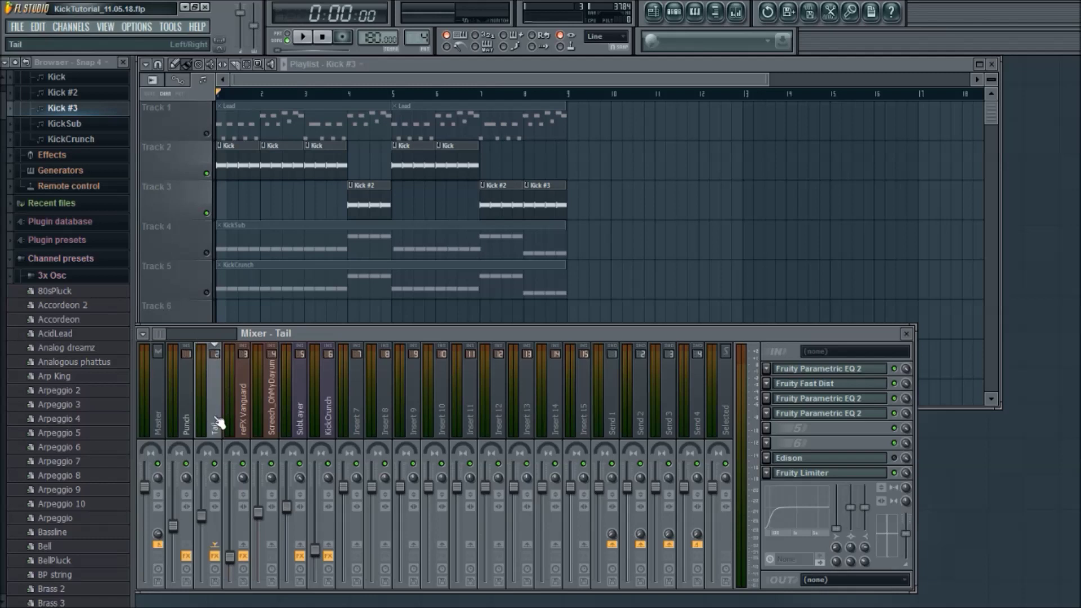
left_click_drag(899, 372, 896, 415)
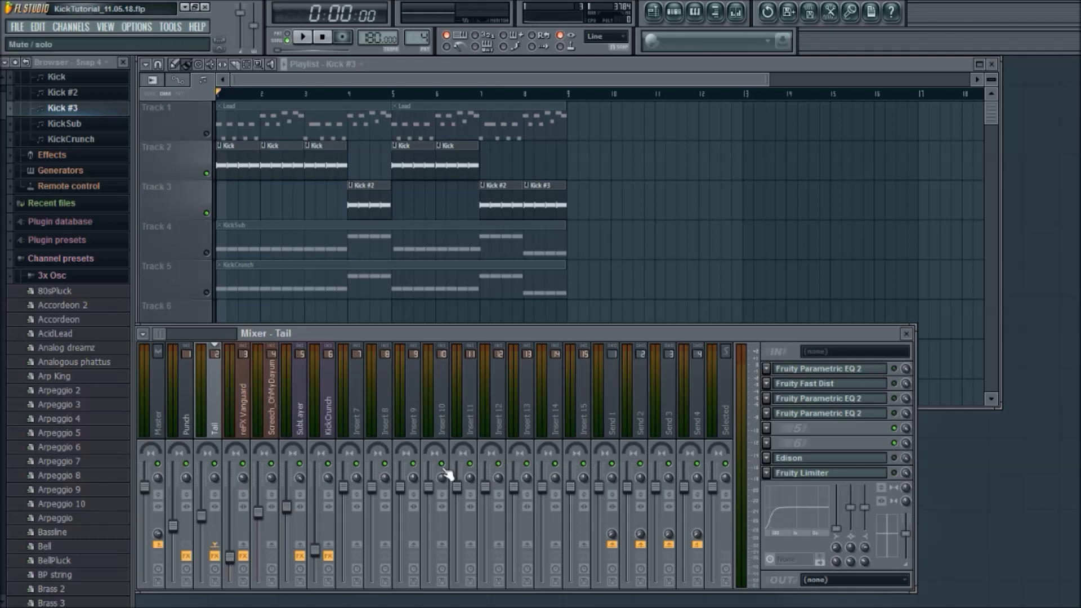
left_click(836, 547)
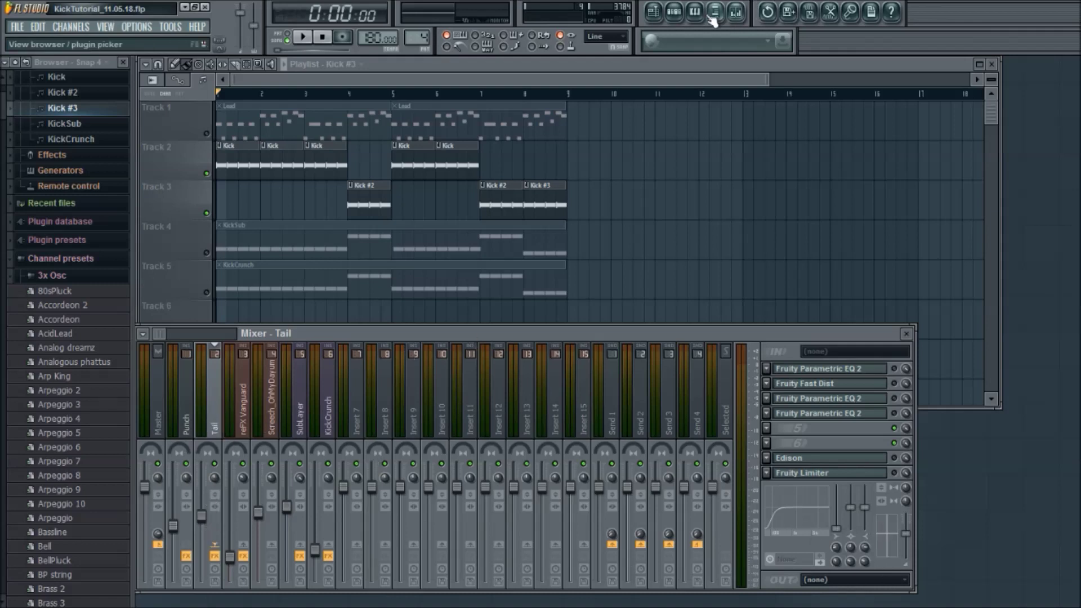
Step: Switch to the KickSub pattern, unmute the KickSub channel and show its 3x Osc oscillator settings
left_click(674, 12)
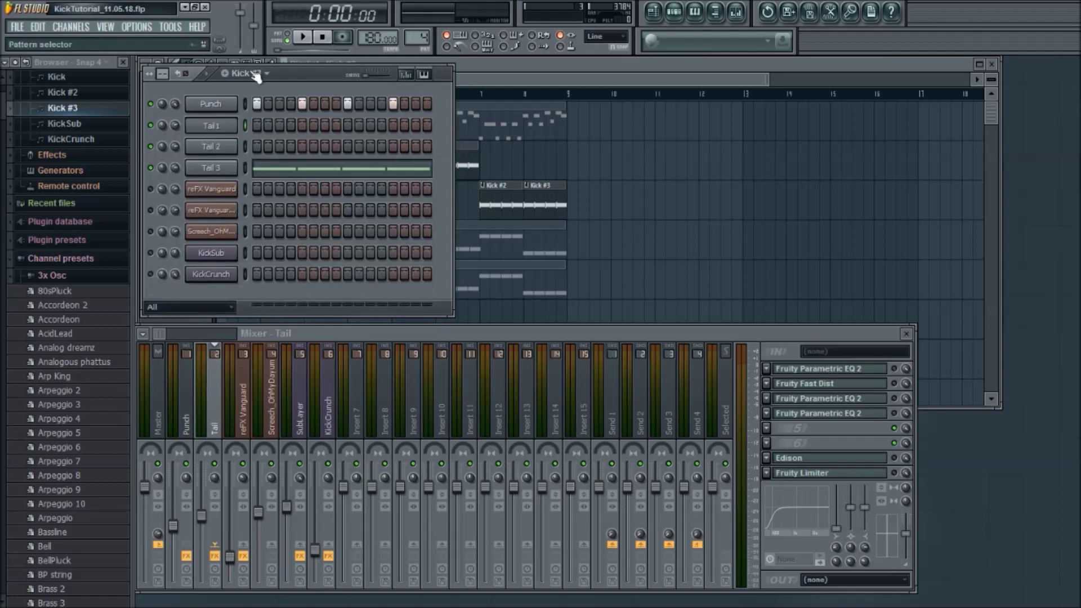
left_click(270, 147)
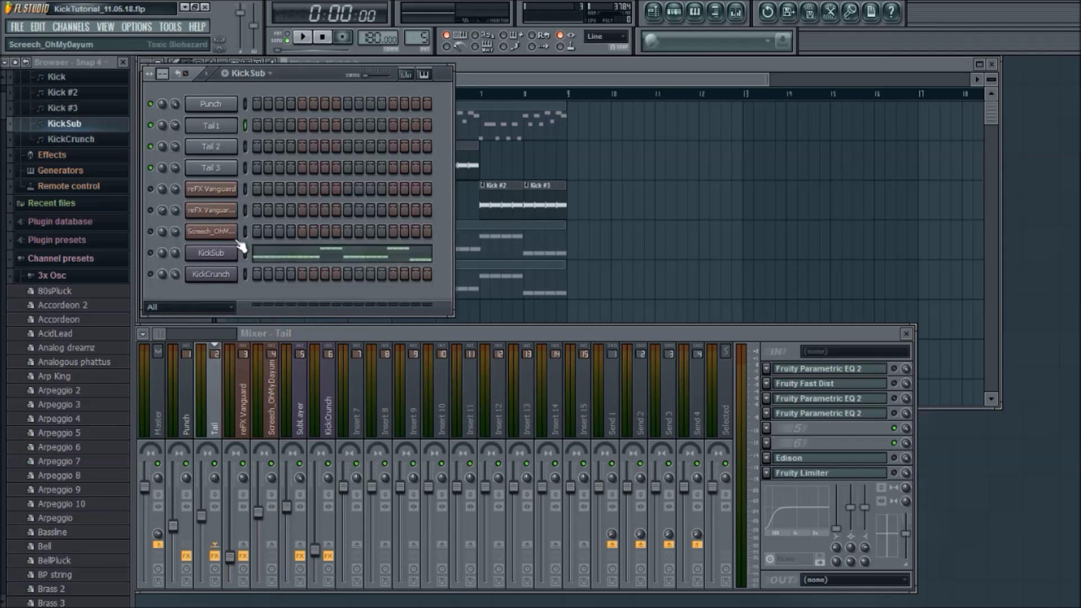
left_click(231, 256)
left_click(151, 253)
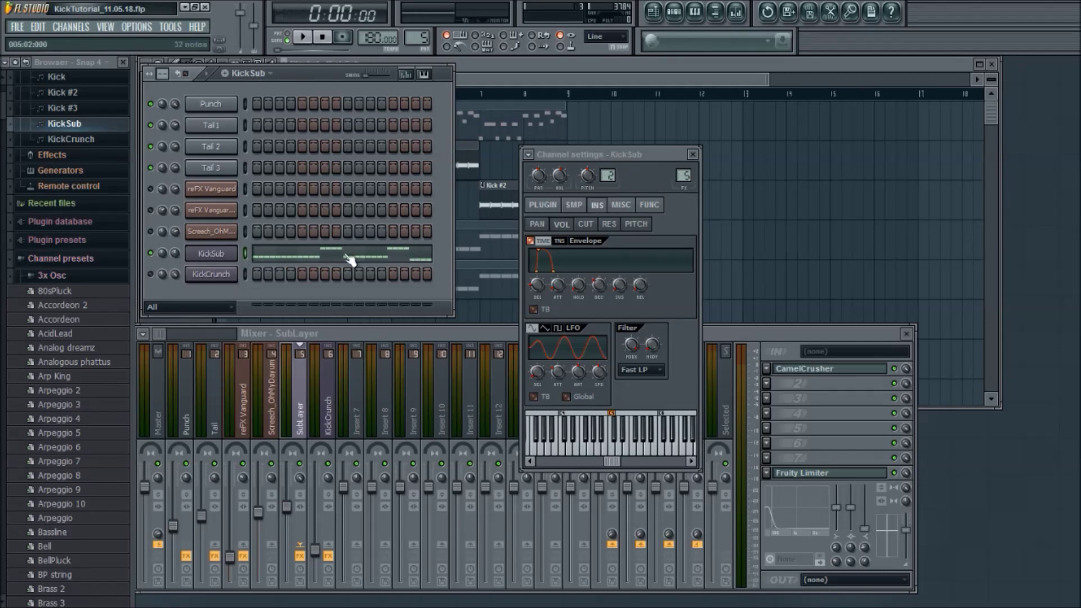
left_click(542, 204)
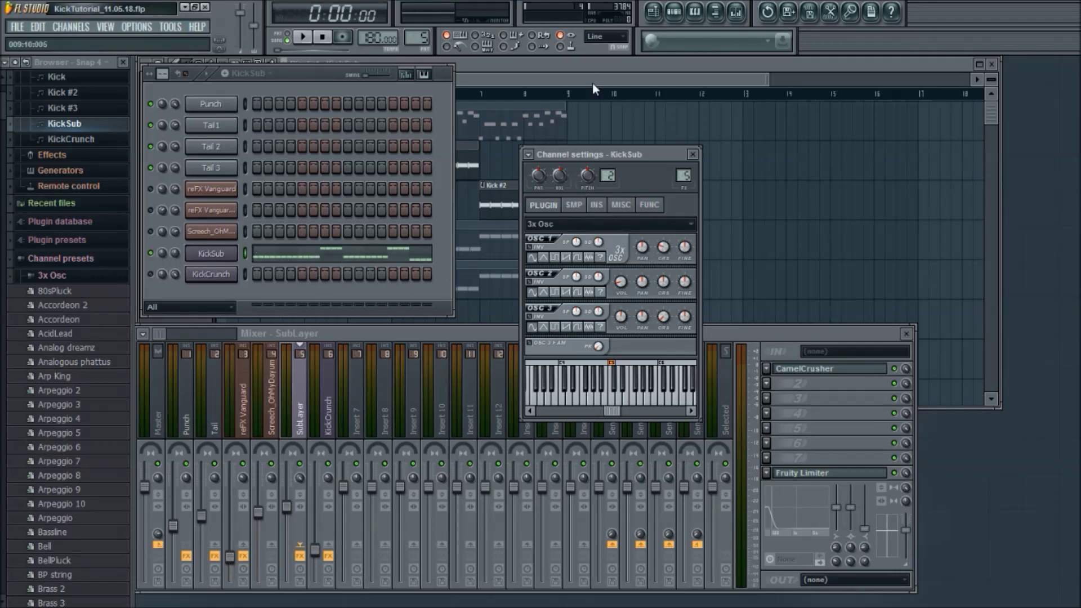
Step: Unmute the KickSub clip's Track 4 in the playlist and play the arrangement
left_click(511, 90)
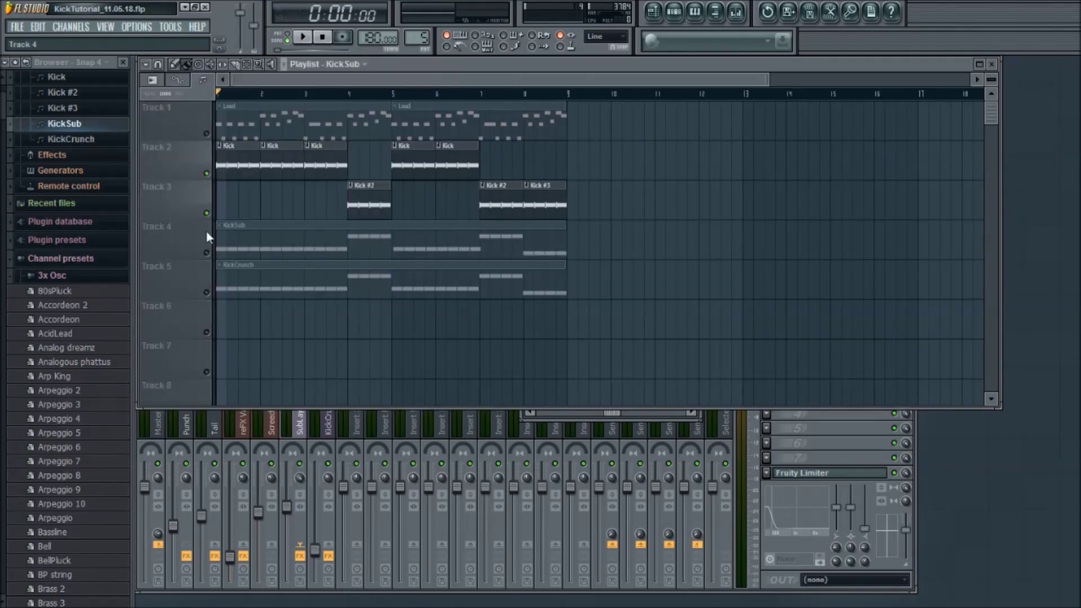
left_click(206, 253)
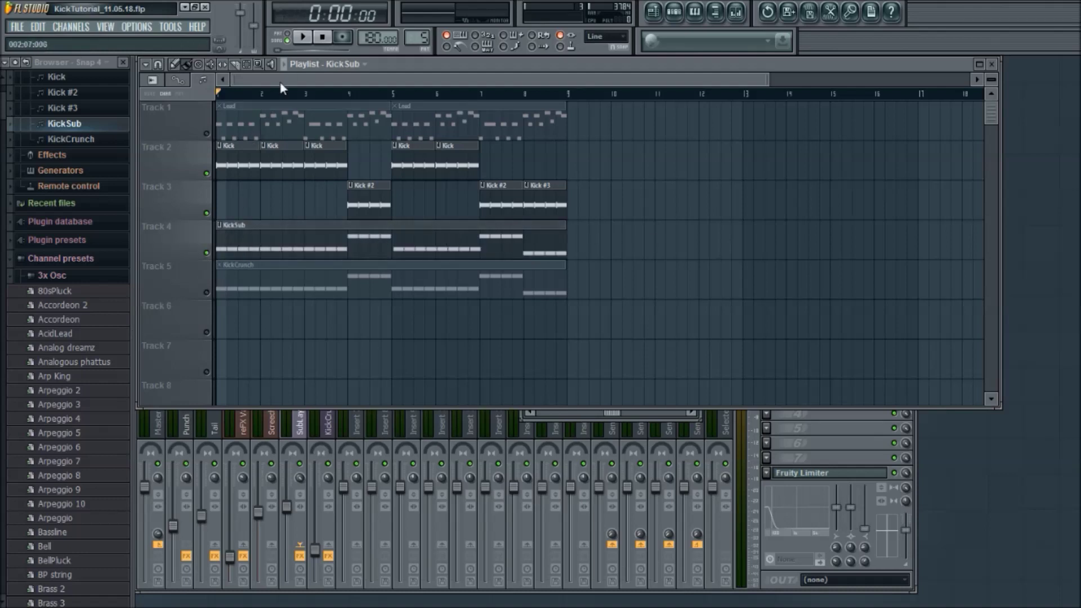
left_click(285, 66)
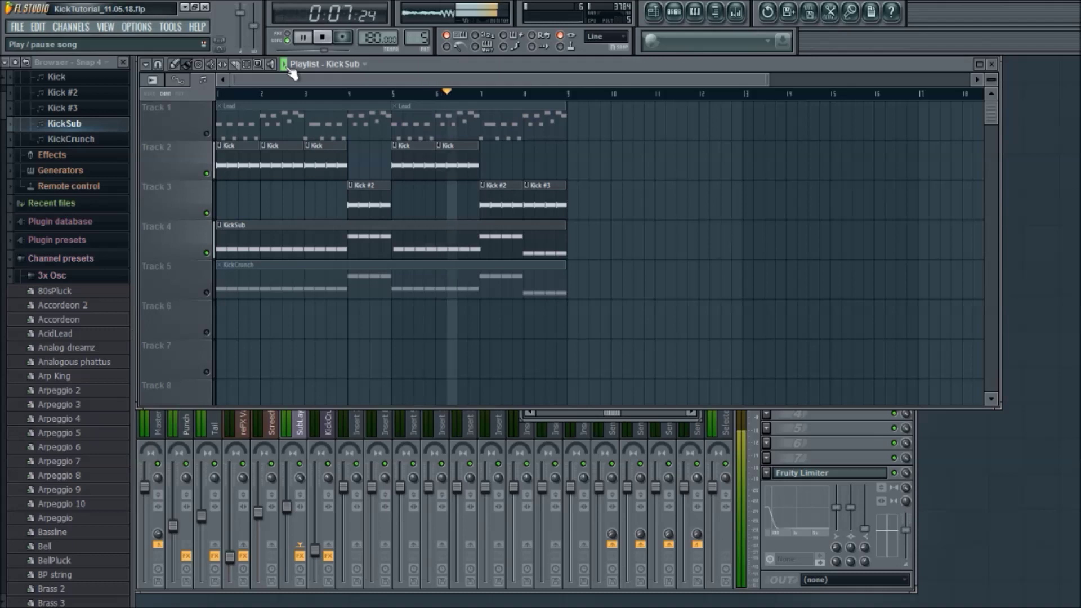
key("space")
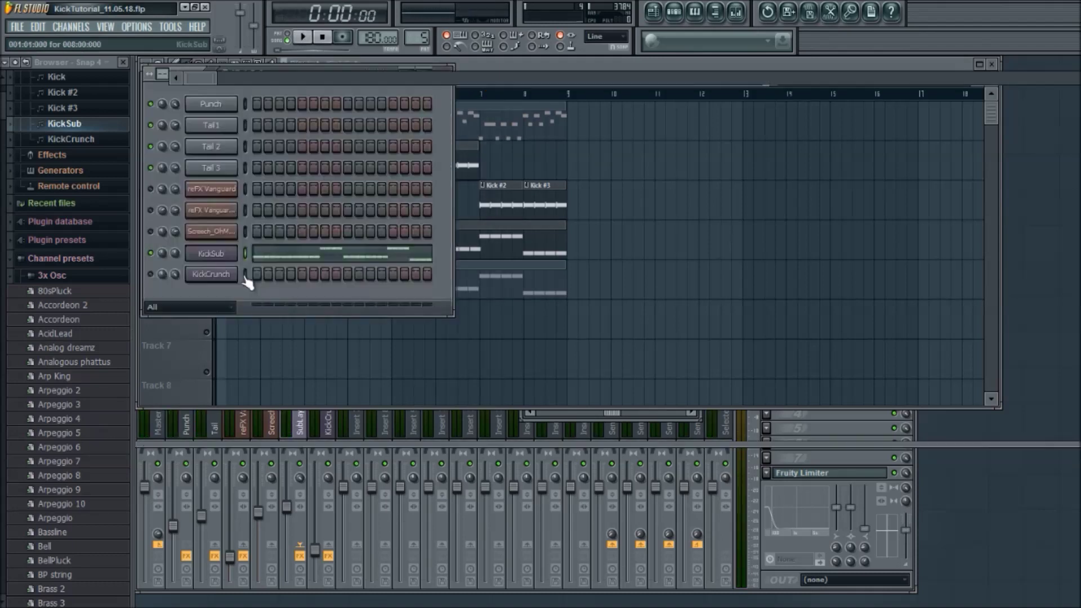
Step: Shift the eight C4 notes of the KickSub pattern's second C4 group earlier so they begin exactly at bar 5
double_click(239, 257)
left_click_drag(307, 79, 307, 81)
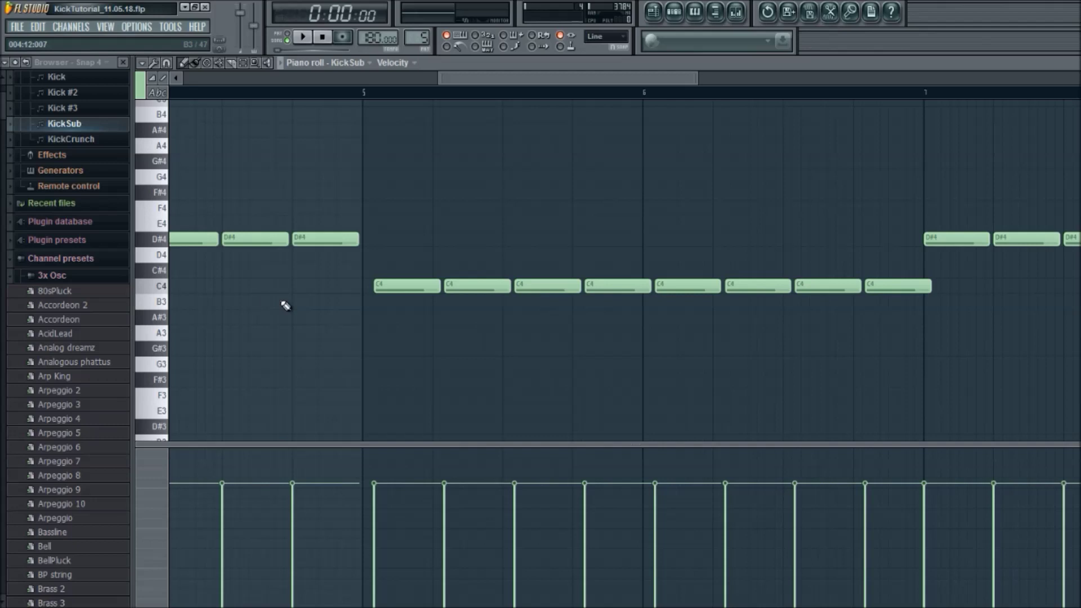
left_click_drag(370, 295, 953, 265)
left_click_drag(392, 286, 381, 283)
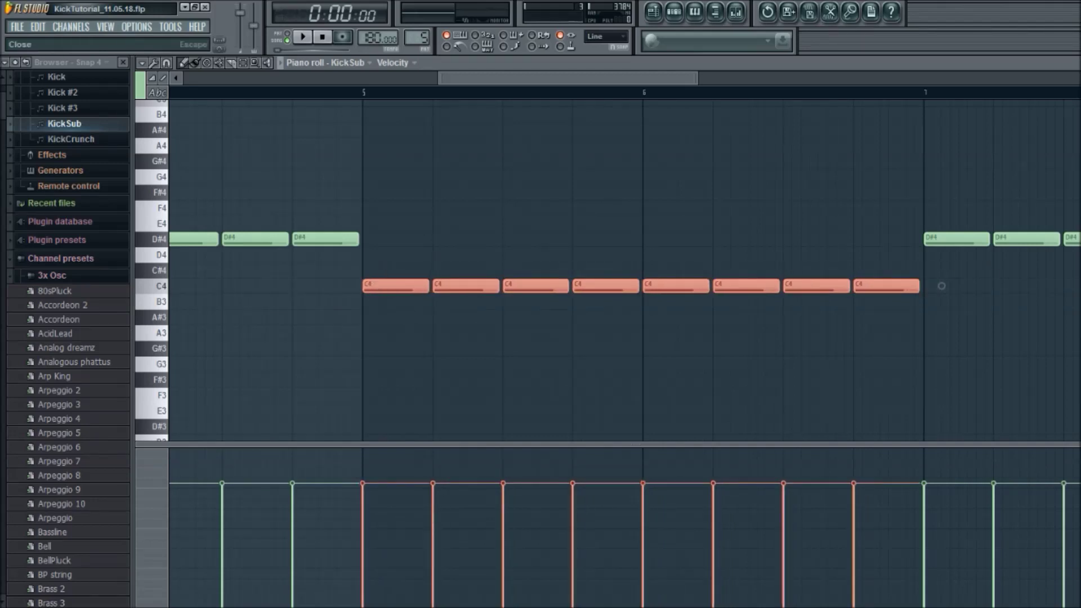
scroll(502, 81, "down", 5)
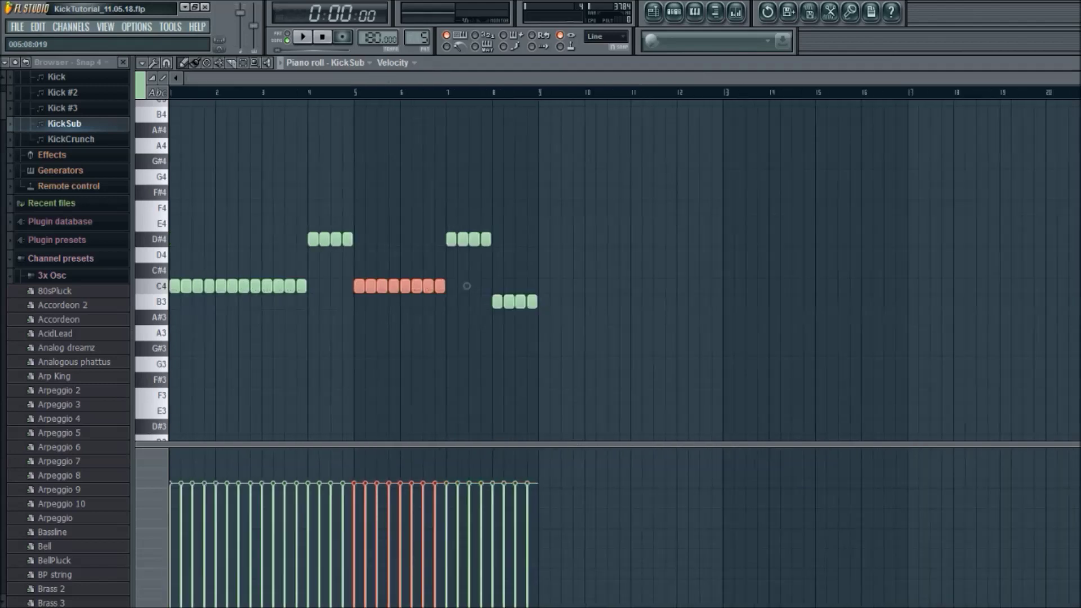
key("Escape")
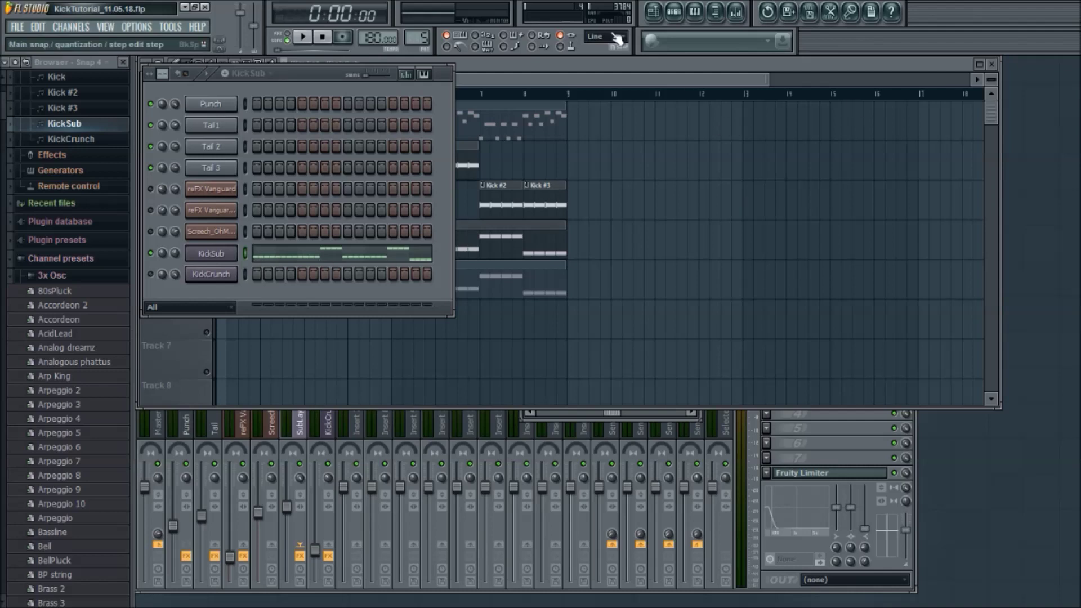
left_click(600, 76)
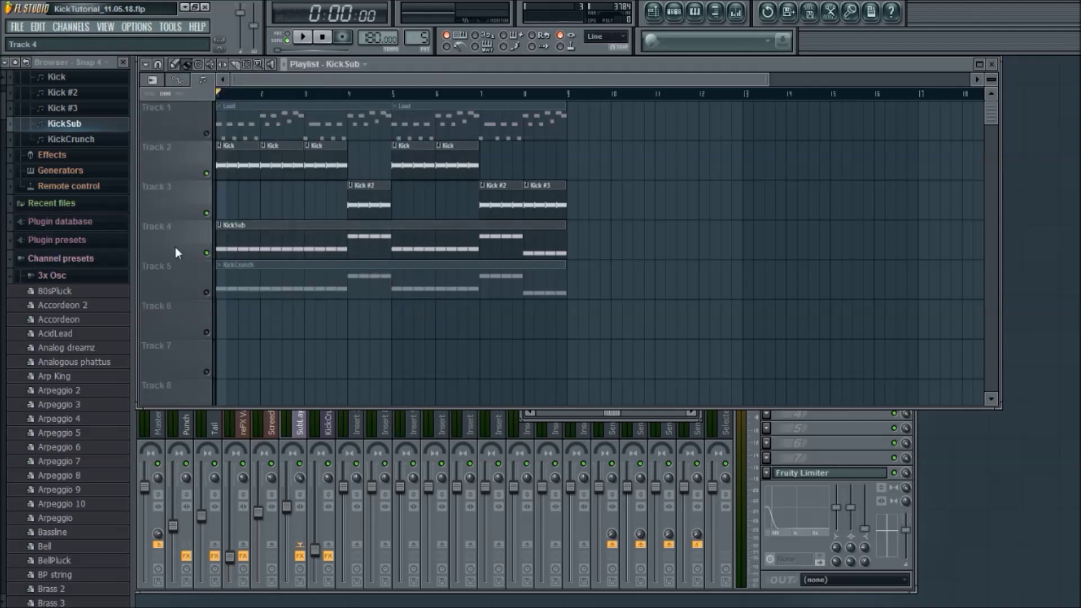
Step: Examine the CamelCrusher effect settings on the SubLayer mixer track
left_click(736, 12)
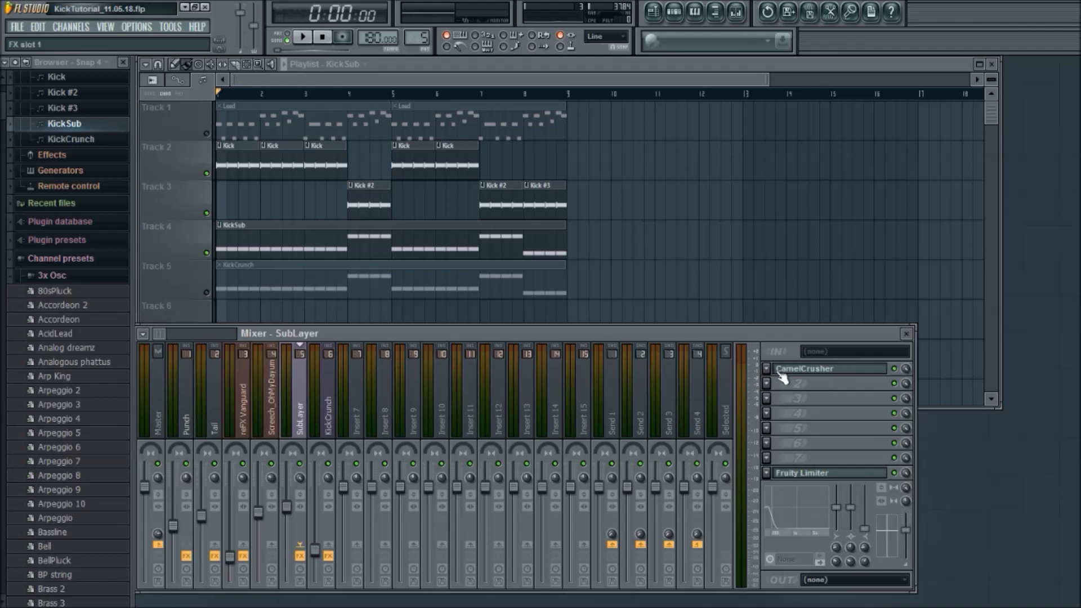
left_click(796, 368)
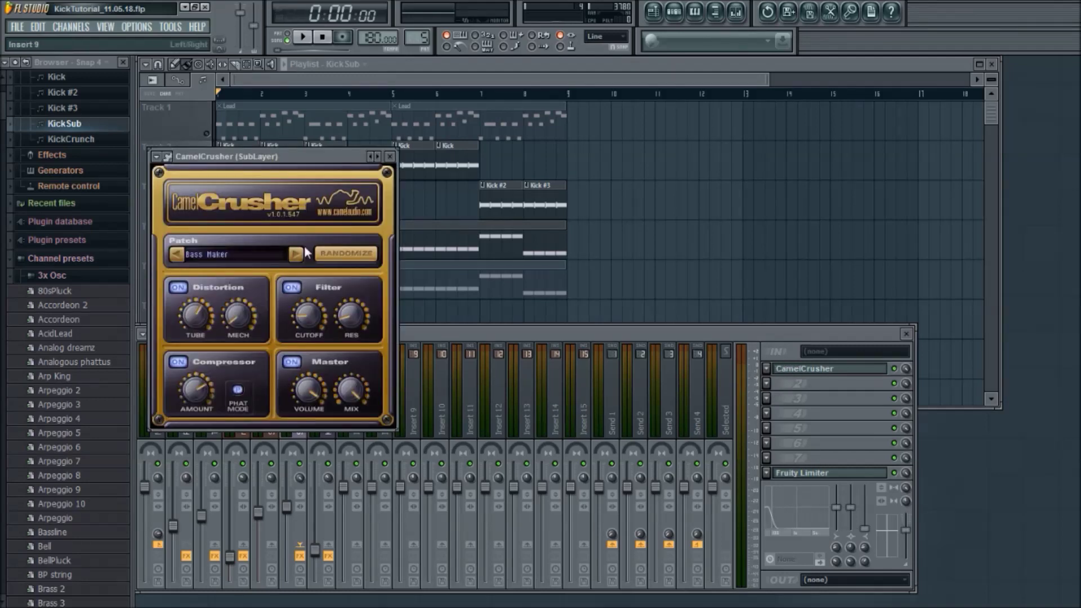
left_click(389, 156)
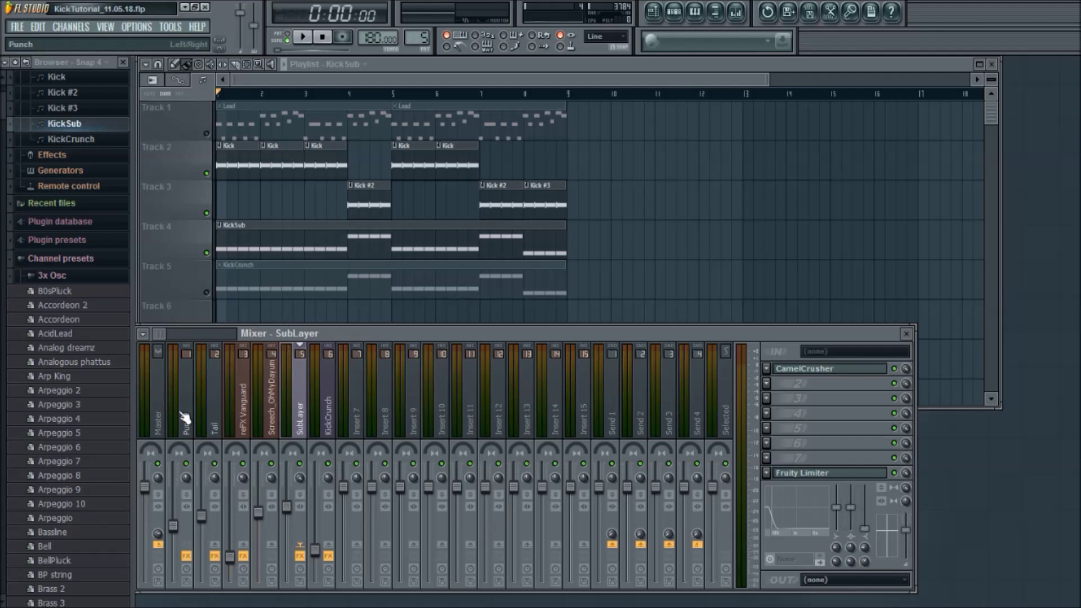
Step: Show the Punch mixer track's effect chain and the Punch channel's sample properties
left_click(184, 417)
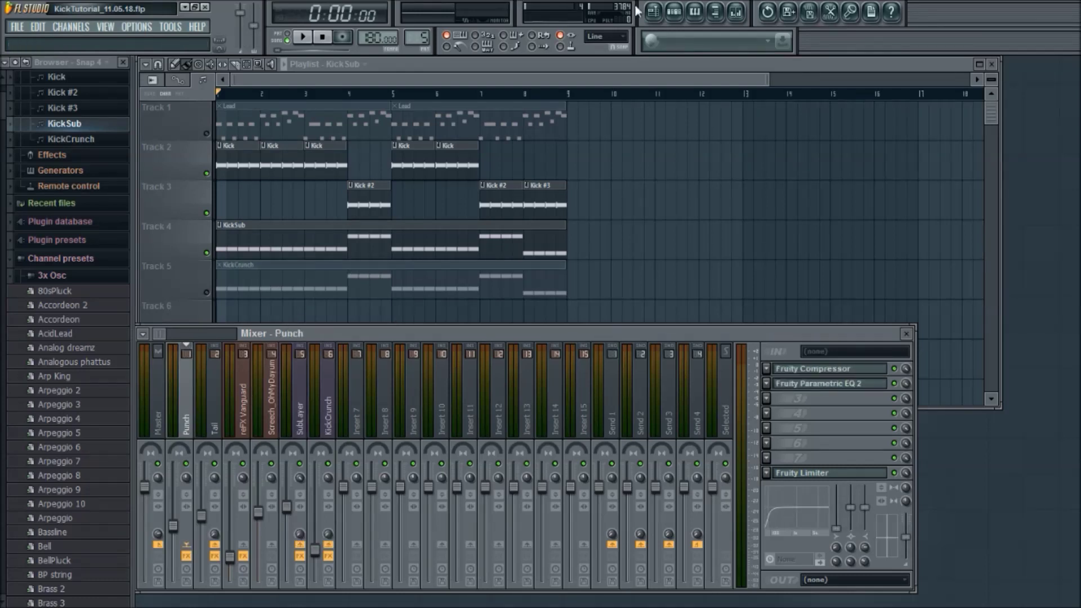
left_click(680, 13)
left_click(225, 109)
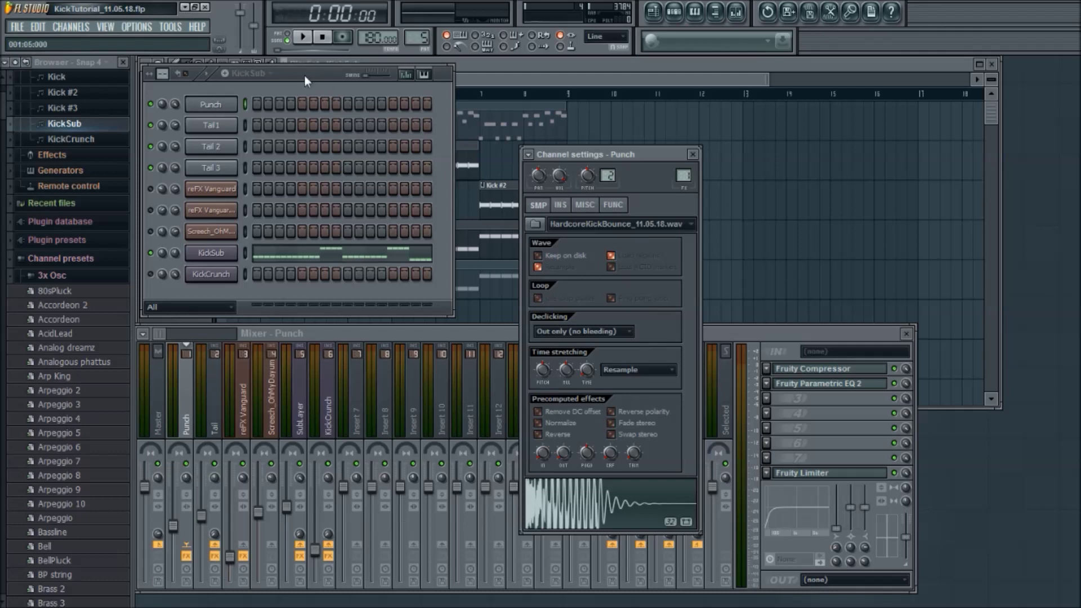
Step: Show the Fruity Parametric EQ 2 of the Punch mixer track, raise its band 2 peak slightly at about 73 Hz and close it
left_click(186, 412)
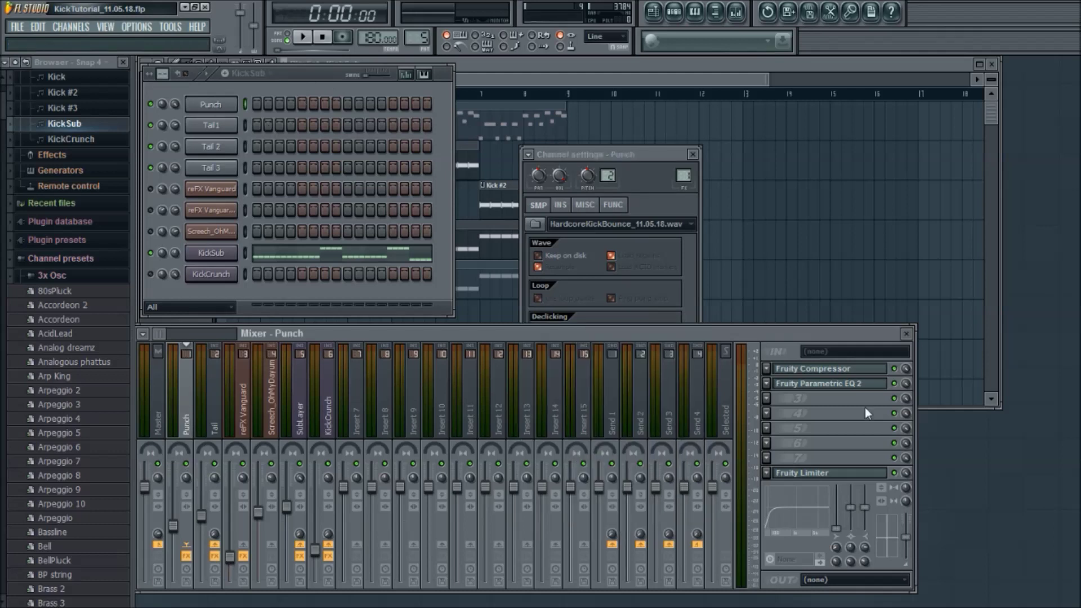
left_click(843, 385)
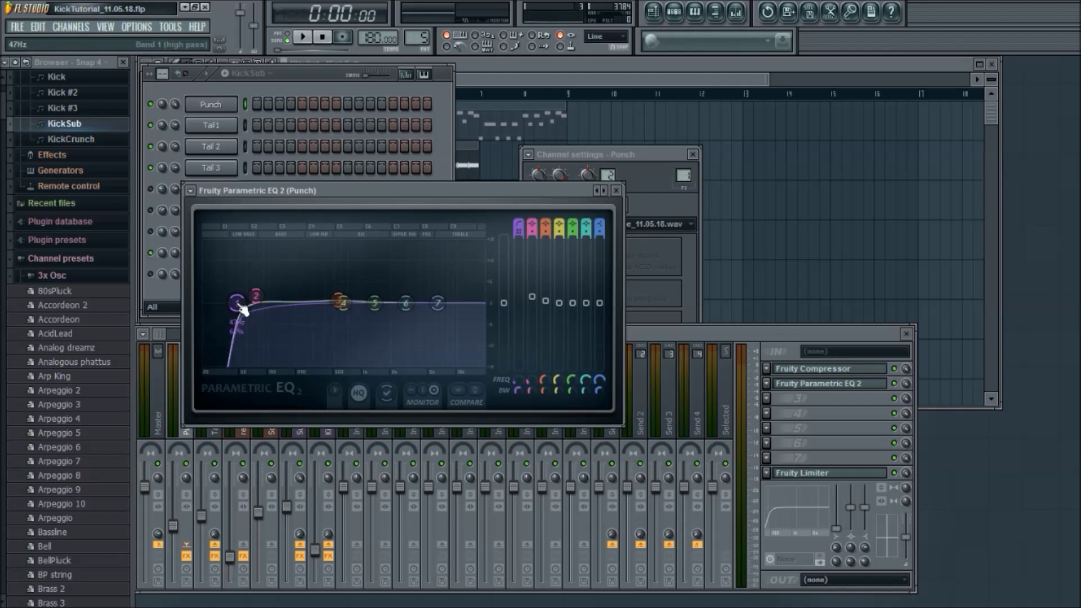
left_click_drag(256, 296, 256, 295)
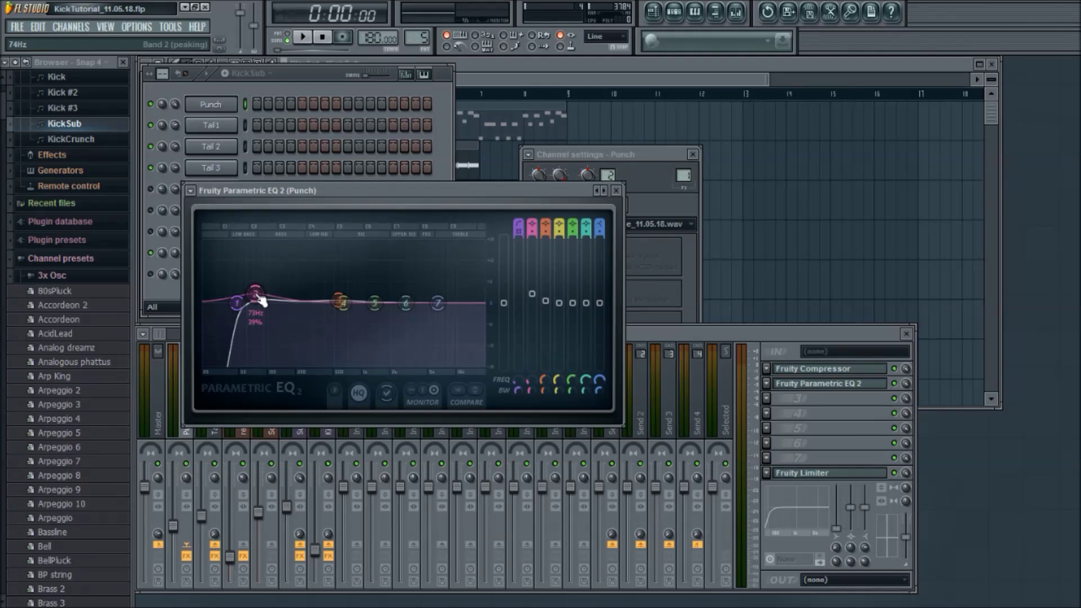
left_click(305, 98)
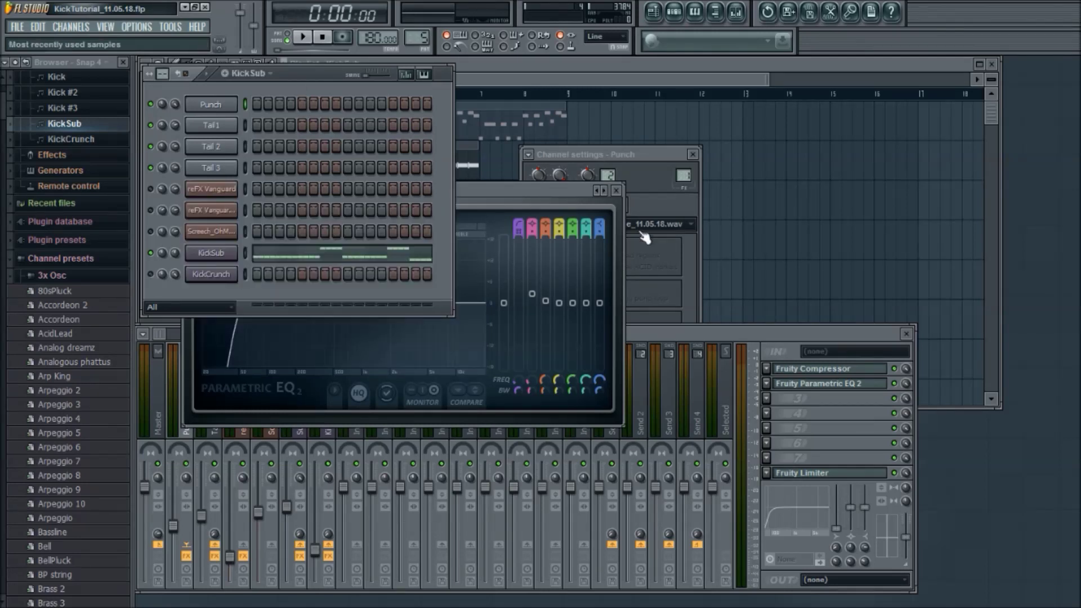
left_click(616, 190)
Step: Show the Tail mixer track's effect chain and its first Fruity Parametric EQ 2, leaving that effect bypassed
left_click(219, 408)
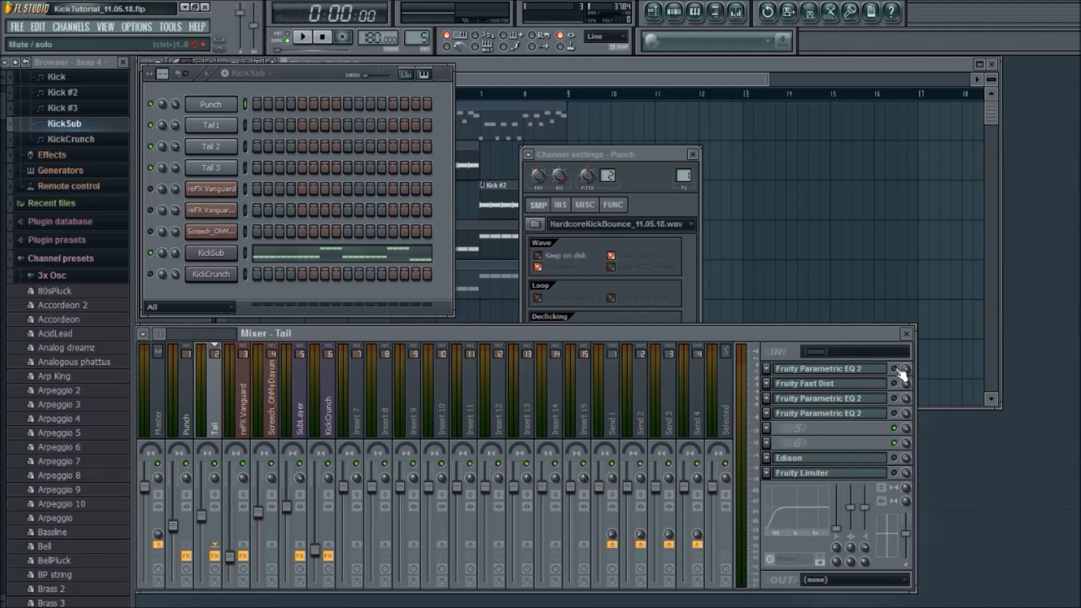
left_click(878, 374)
left_click(866, 425)
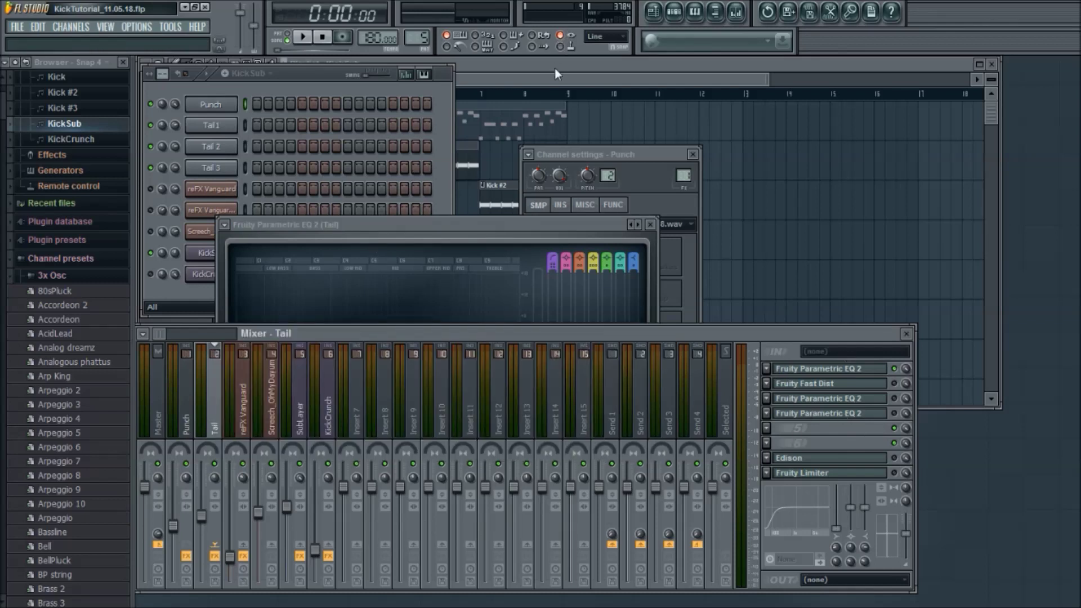
left_click(894, 368)
Step: Mute the KickSub clip's Track 4 and play the arrangement with the Tail effects bypassed, stopping after a few bars
left_click(543, 87)
left_click(384, 94)
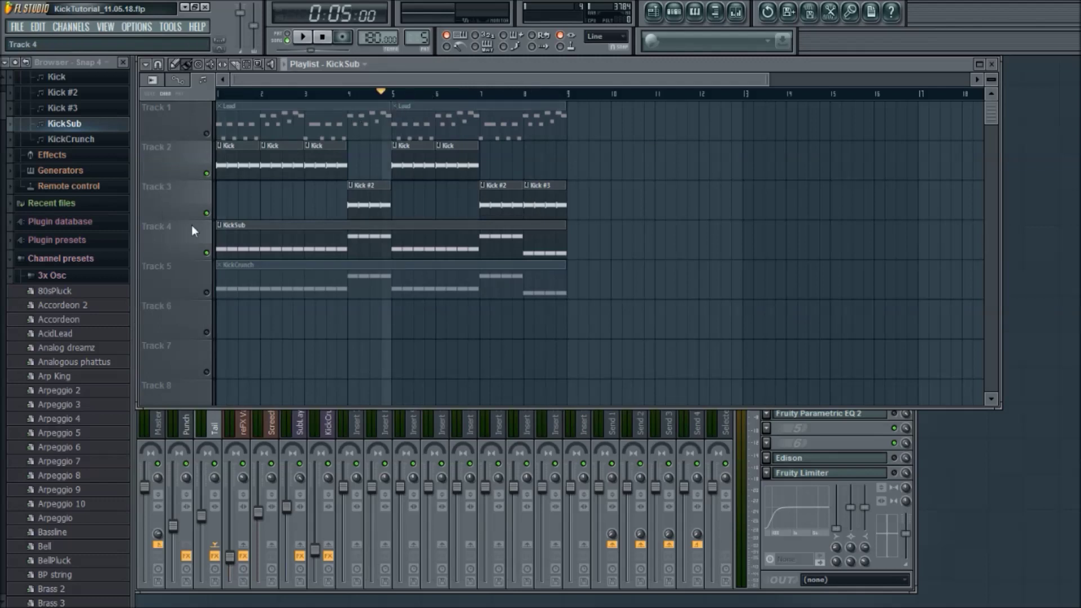
left_click(207, 252)
key("space")
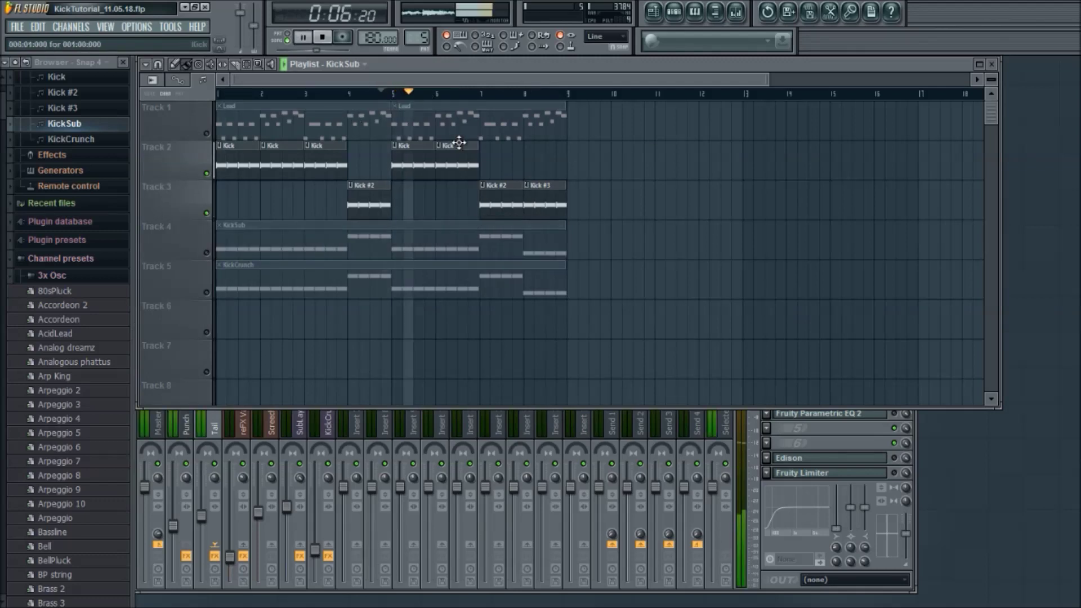
left_click(797, 443)
key("space")
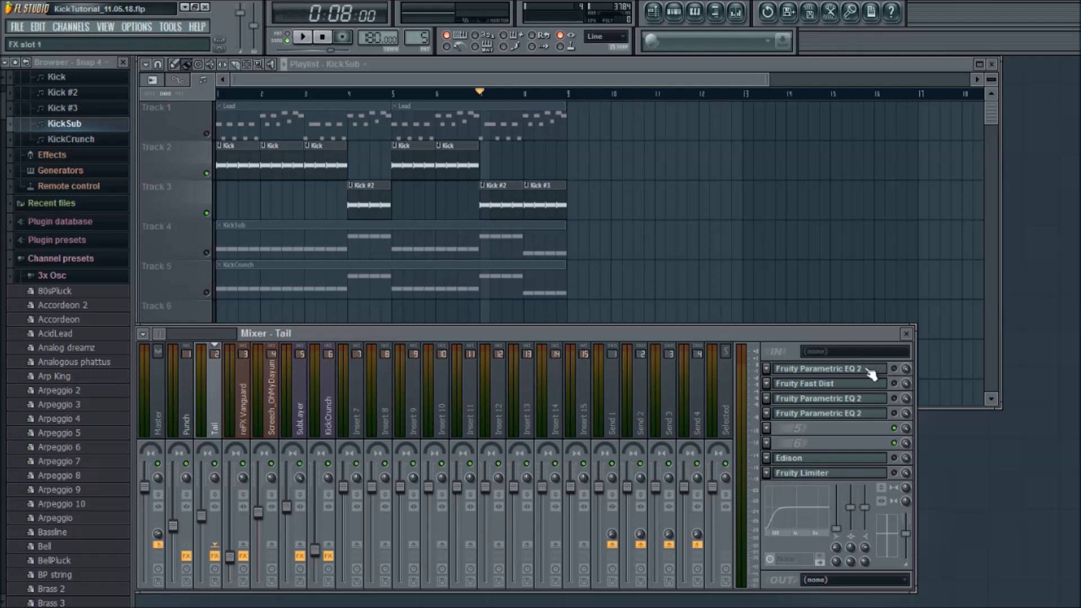
Step: Inspect the cuts in the Tail track's first EQ and add another Fruity Parametric EQ 2 in effect slot 5
left_click(871, 374)
mouse_move(414, 345)
left_mouse_down()
mouse_move(436, 370)
mouse_move(422, 362)
left_mouse_up()
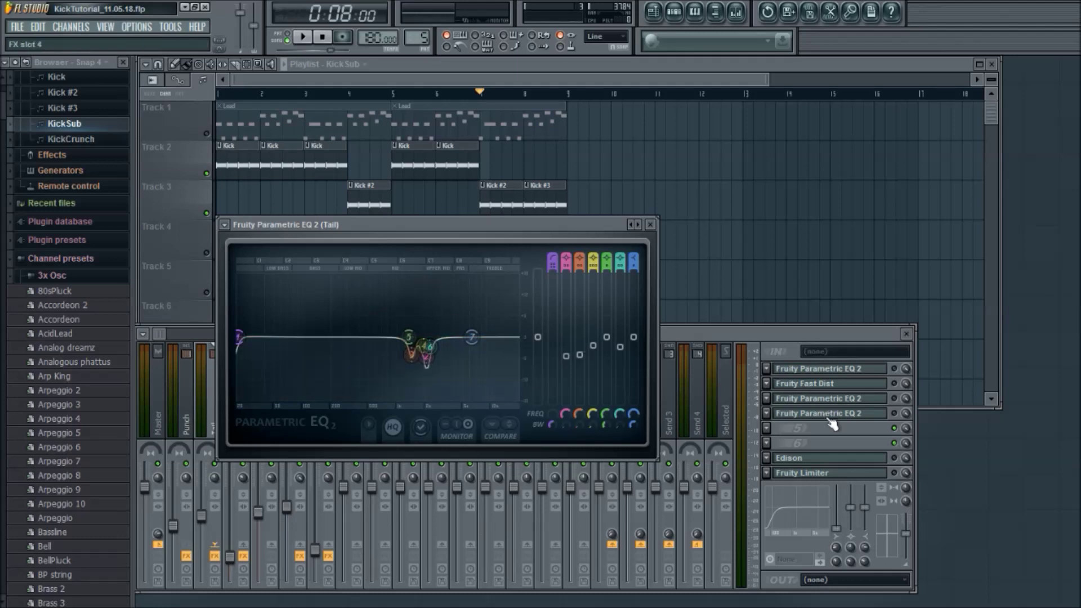
left_click(766, 432)
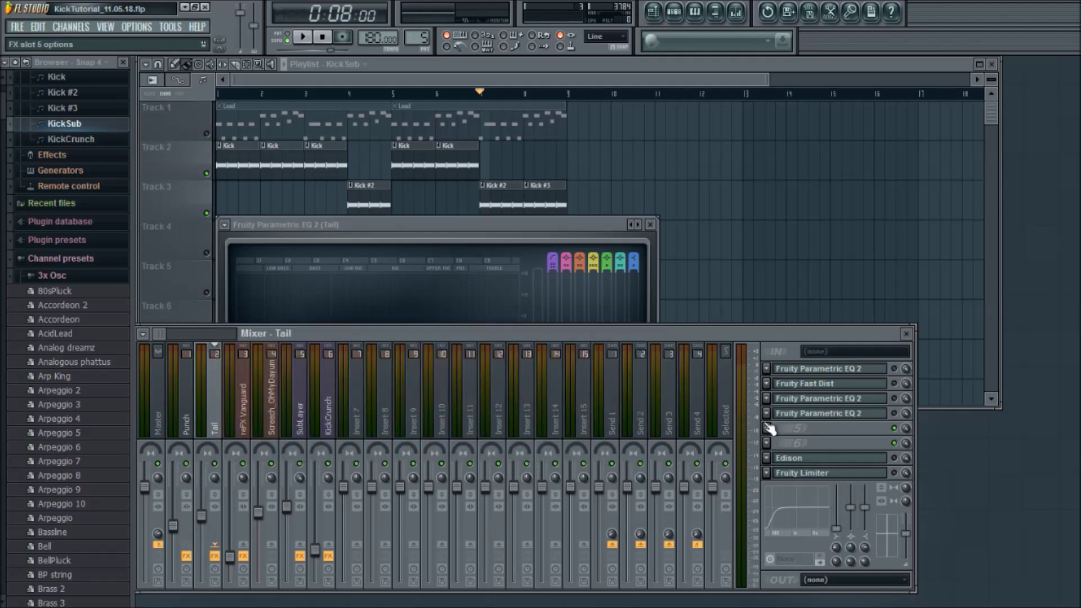
left_click(951, 401)
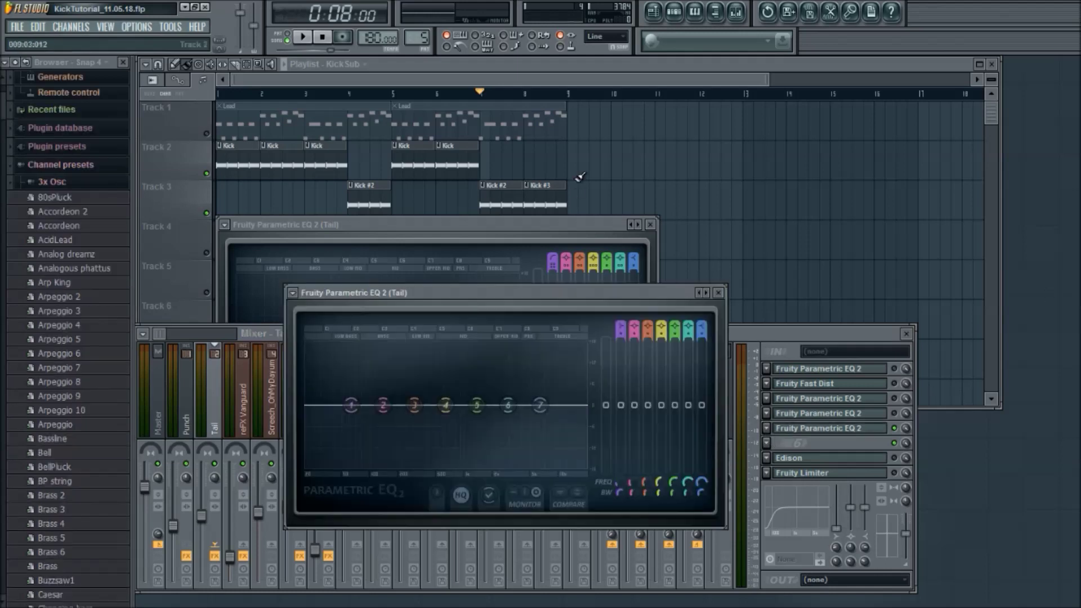
Step: During playback, raise band 5 of the slot 5 EQ to a 12.9 dB peak with 0% bandwidth around 1518 Hz
key("space")
left_click_drag(476, 405, 483, 359)
key("space")
mouse_move(674, 493)
left_mouse_down()
mouse_move(675, 511)
mouse_move(674, 474)
mouse_move(677, 487)
left_mouse_up()
key("space")
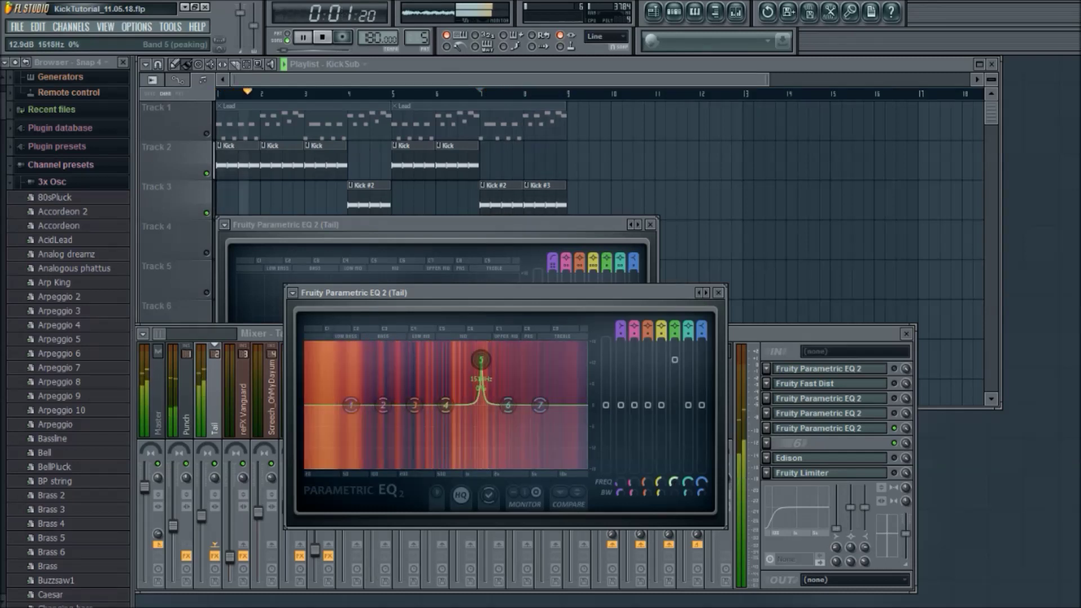
Step: Loop bar 7 in the playlist, turn band 5 of the slot 5 EQ into a narrow cut and stop playback
left_click_drag(480, 93, 532, 99)
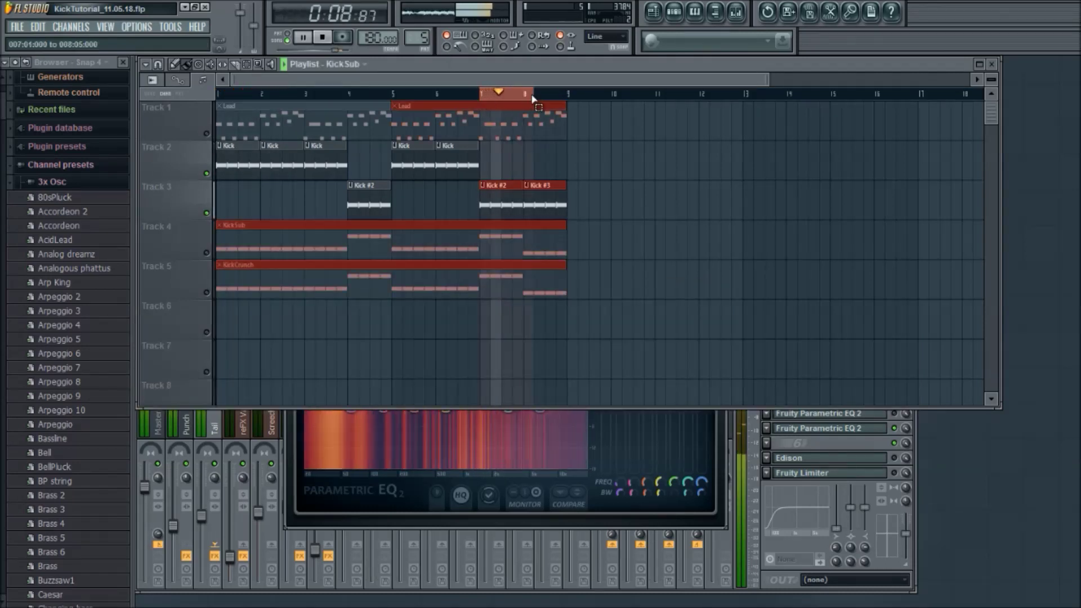
left_click(619, 465)
left_click_drag(676, 485, 676, 481)
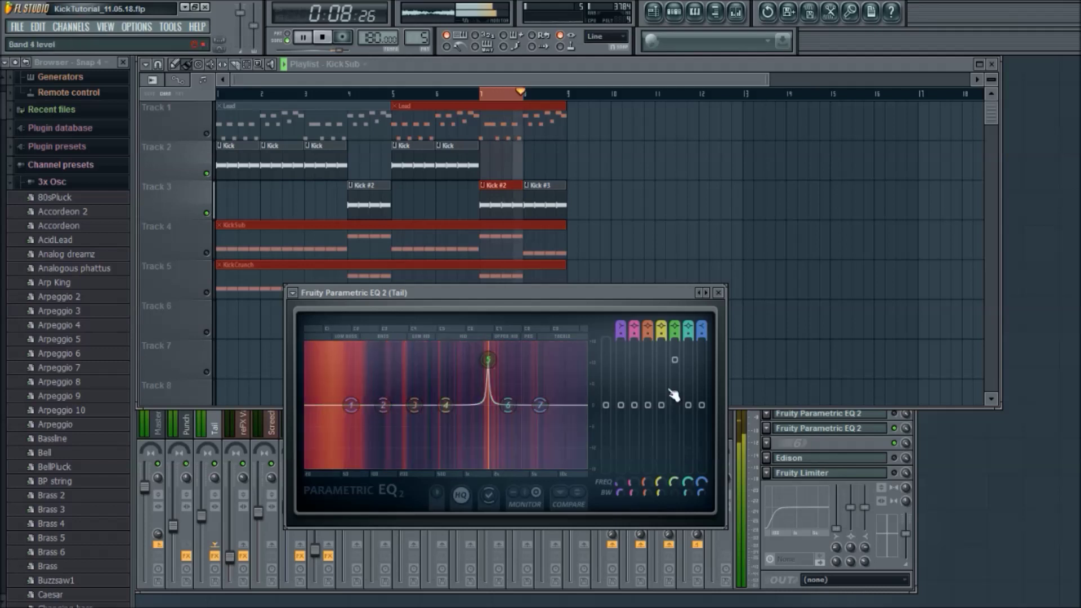
left_click_drag(674, 359, 673, 422)
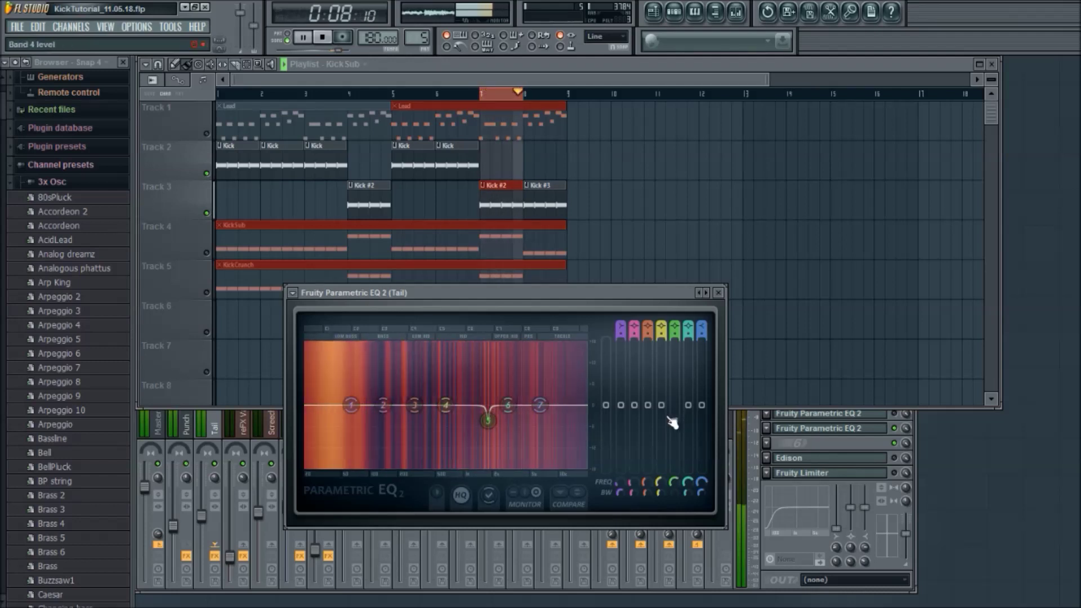
key("space")
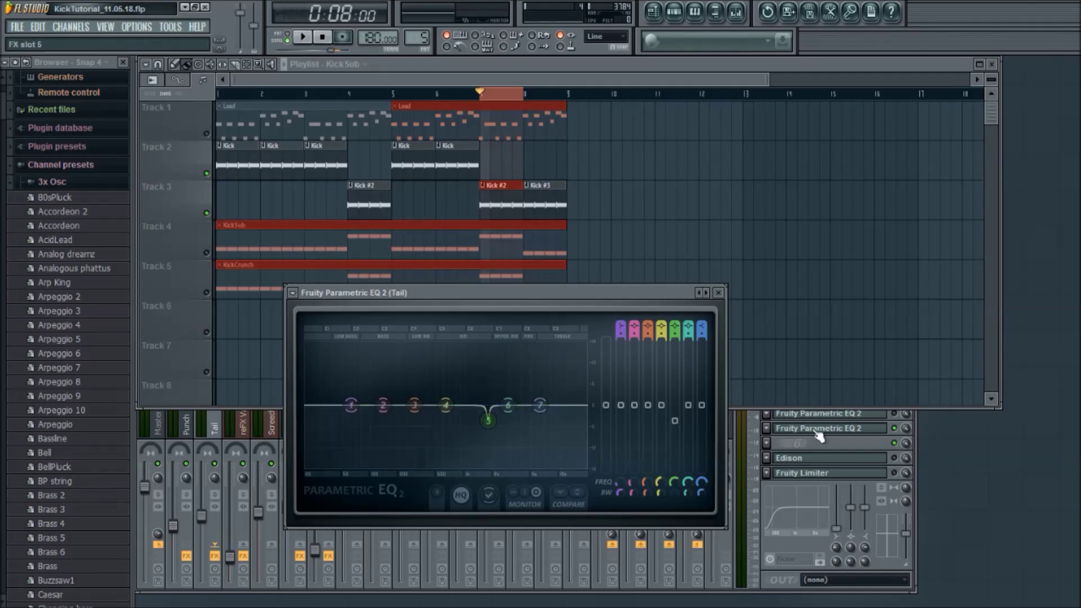
Step: Bypass the slot 5 EQ on the Tail track and show its slot 3 EQ and Fruity Fast Dist settings
left_click(816, 449)
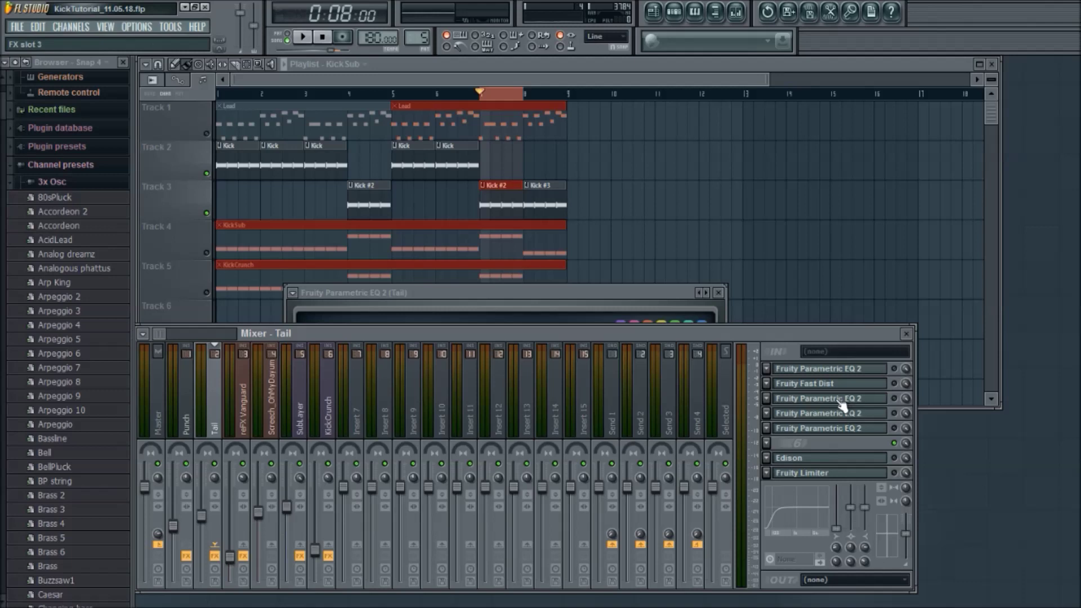
left_click(843, 399)
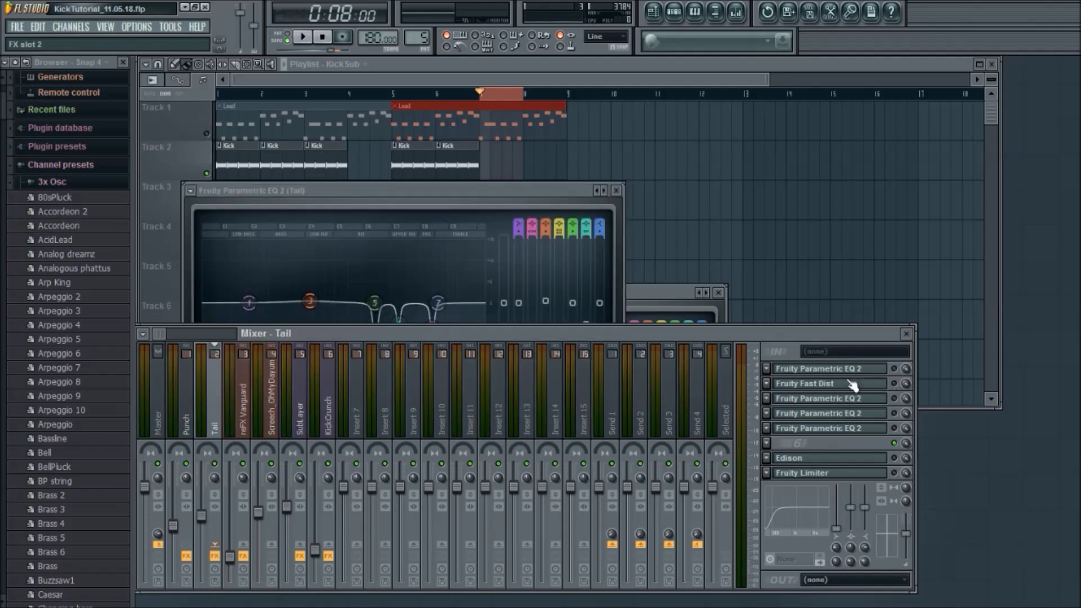
left_click(851, 384)
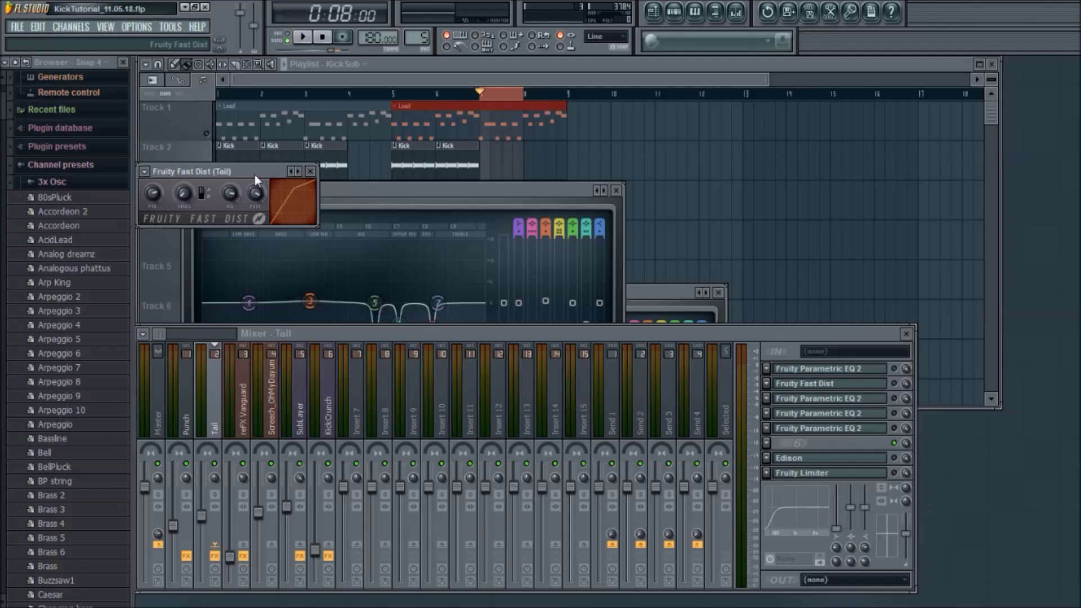
Step: Enable the Tail track's first four effects and play the arrangement from bar 5, stopping after a short passage
left_click(893, 369)
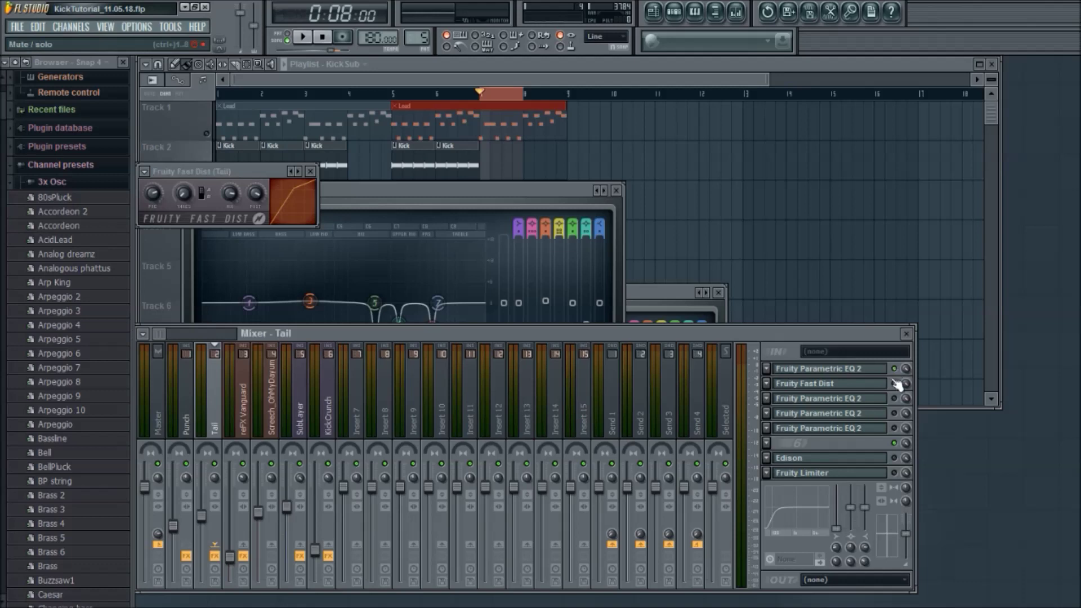
left_click(895, 413)
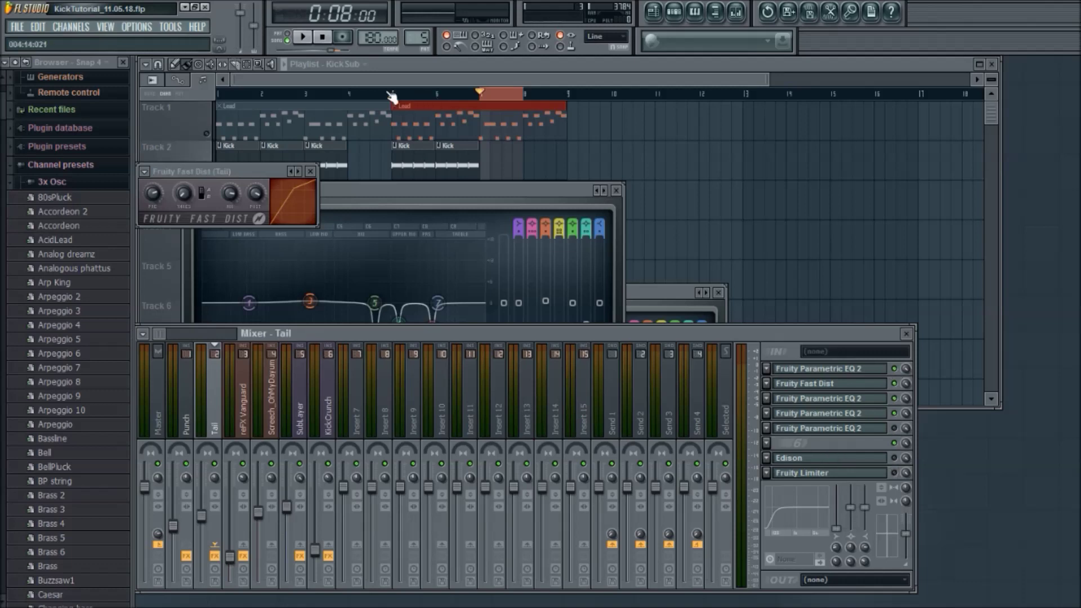
left_click(393, 93)
key("space")
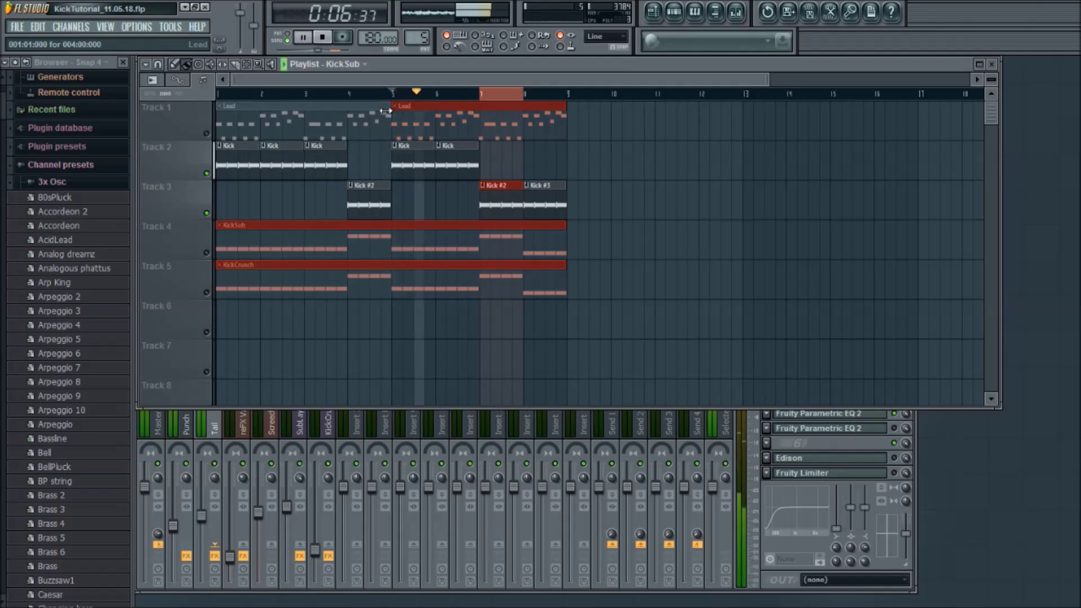
key("space")
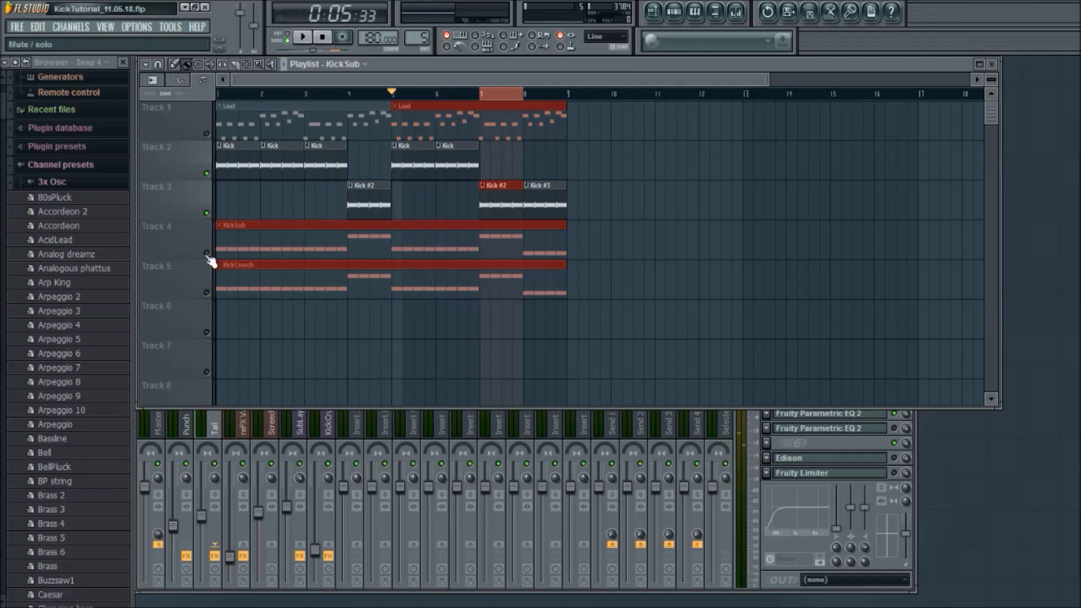
Step: Unmute the KickSub clip's Track 4, clear the bar 7 loop and play the arrangement from bar 5
left_click(206, 253)
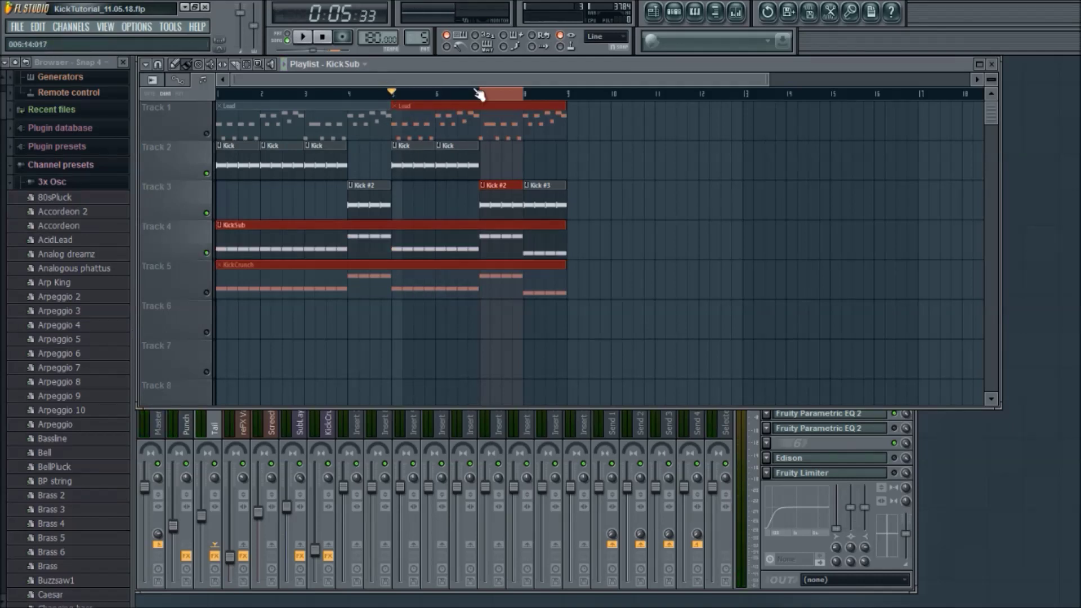
left_click(395, 94)
key("space")
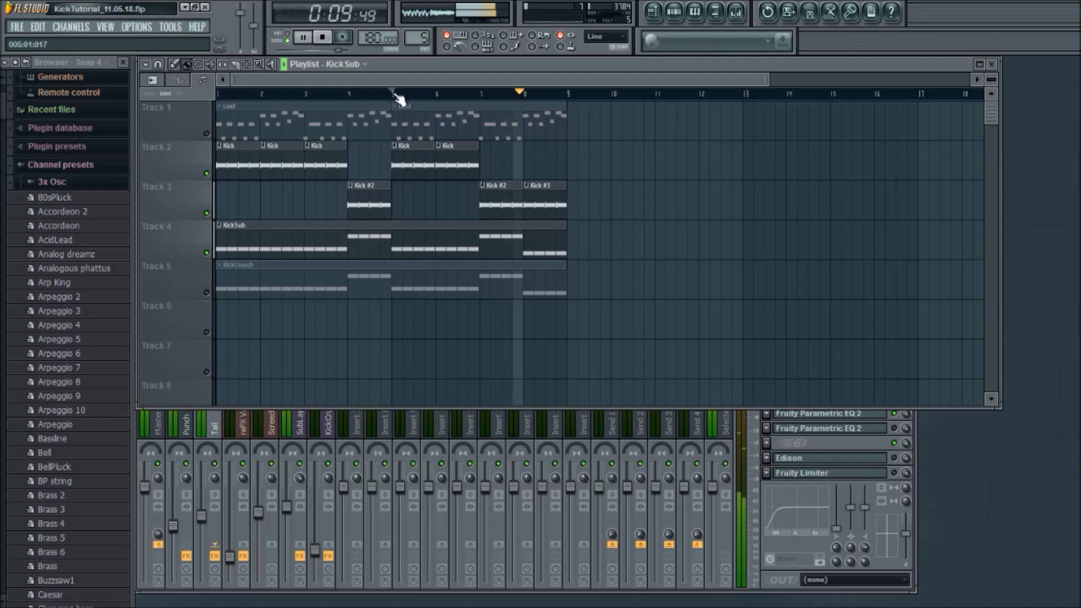
key("space")
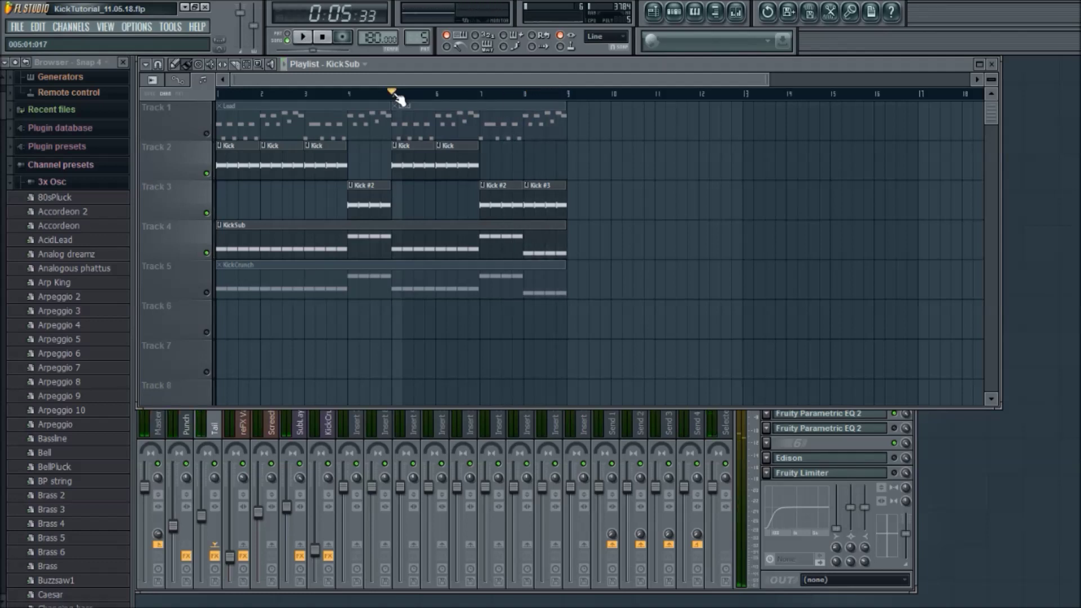
Step: Compare the effect chains on the Punch, Tail, SubLayer and KickCrunch mixer tracks
left_click(816, 443)
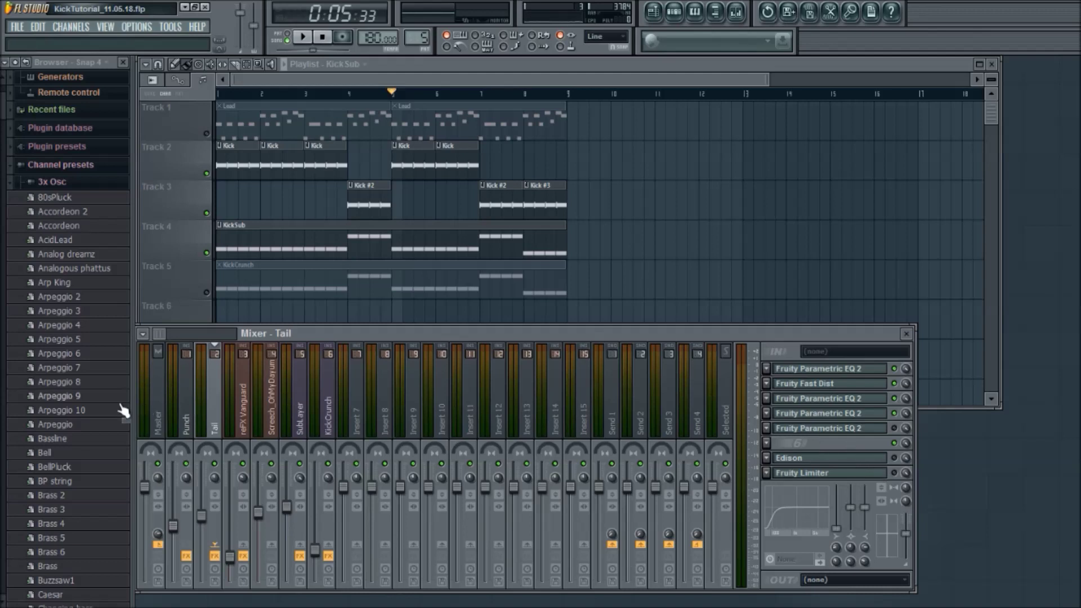
left_click(173, 403)
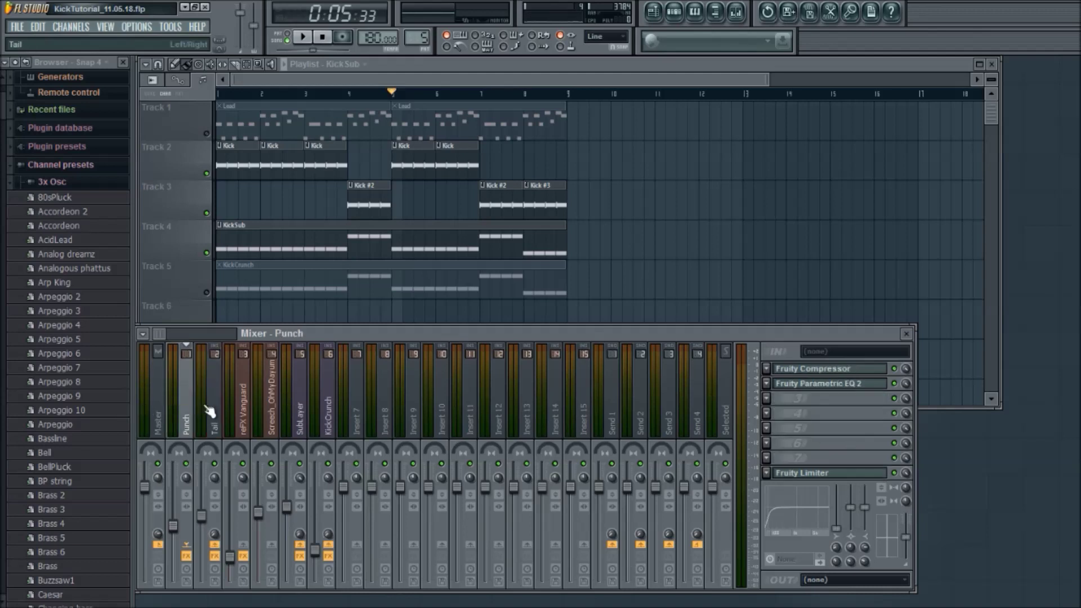
left_click(213, 410)
left_click(297, 427)
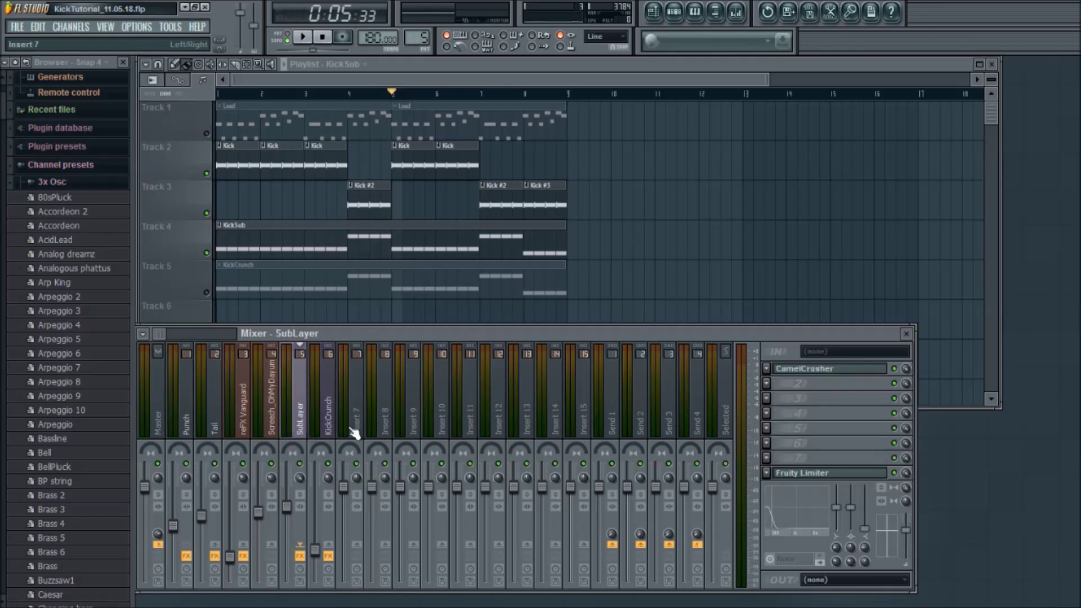
left_click(322, 432)
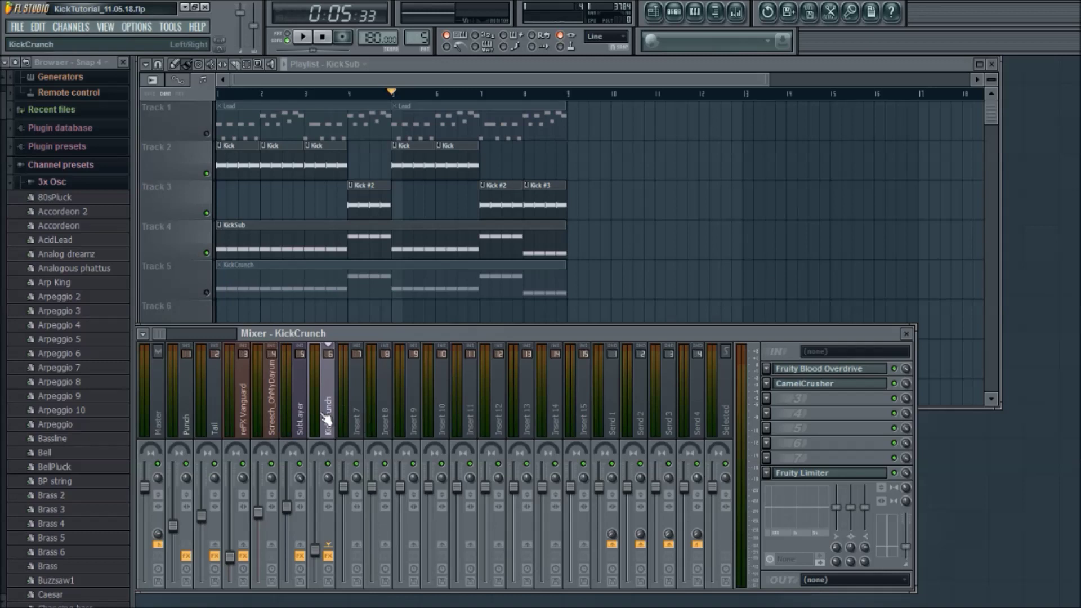
left_click(188, 426)
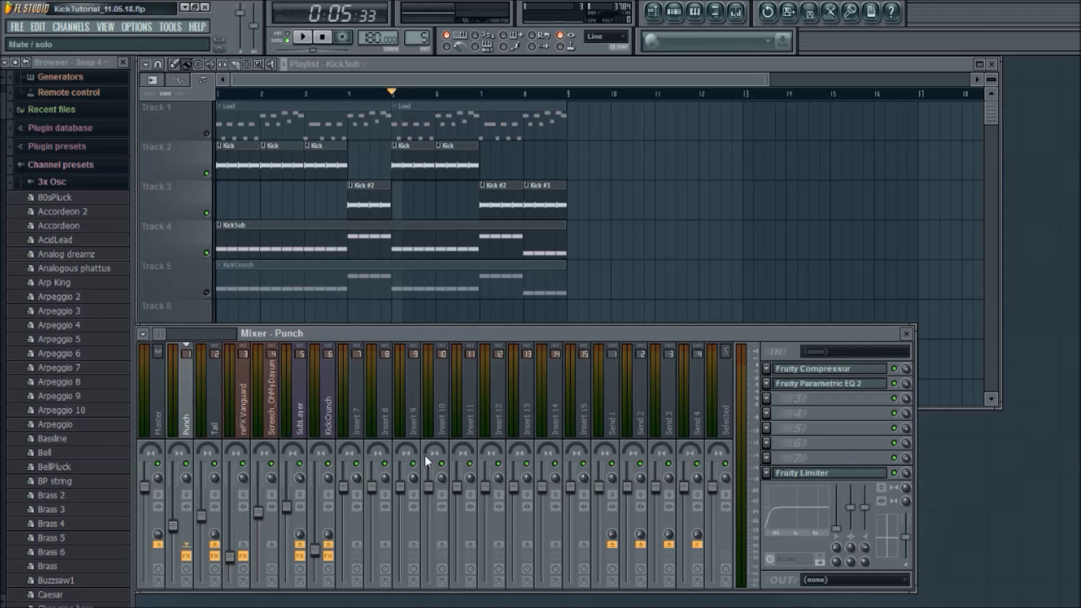
left_click(291, 426)
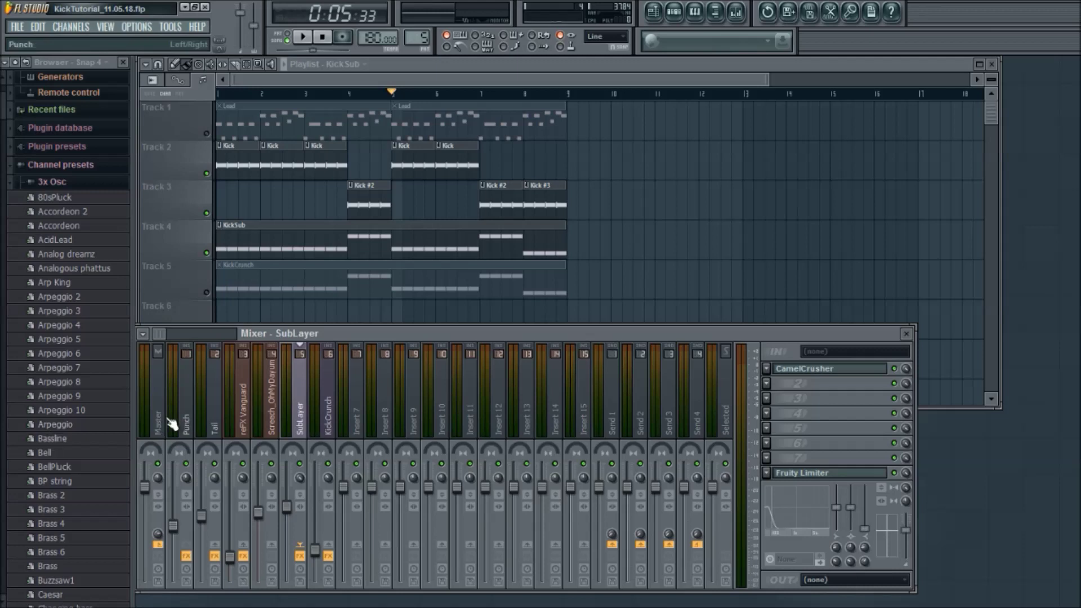
left_click(183, 426)
left_click(214, 427)
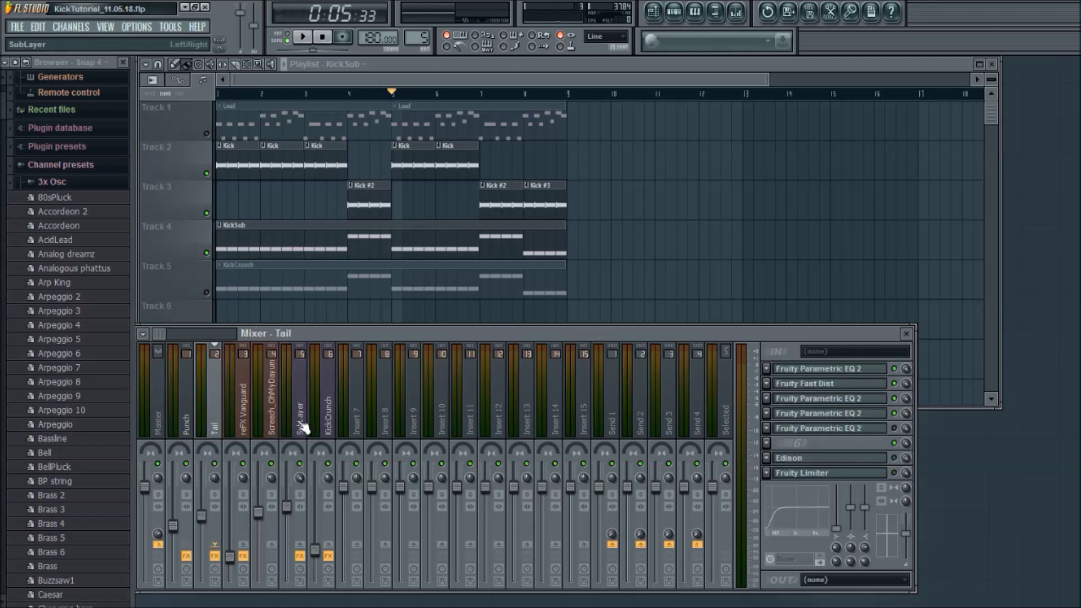
left_click(325, 420)
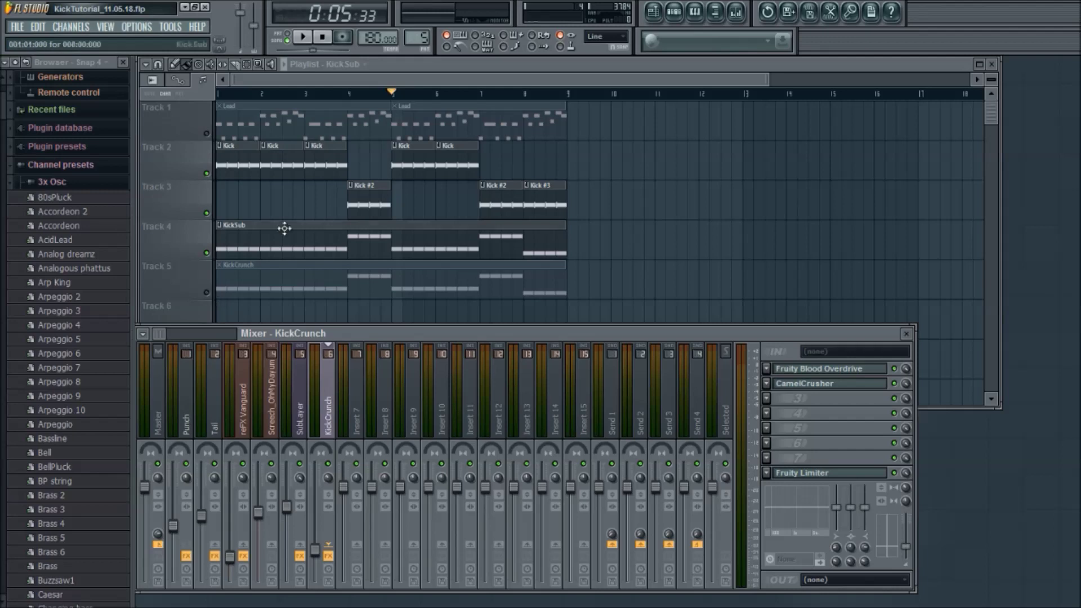
Step: Unmute the KickCrunch channel and the remaining muted synth channels, and switch to the KickCrunch pattern
key("F6")
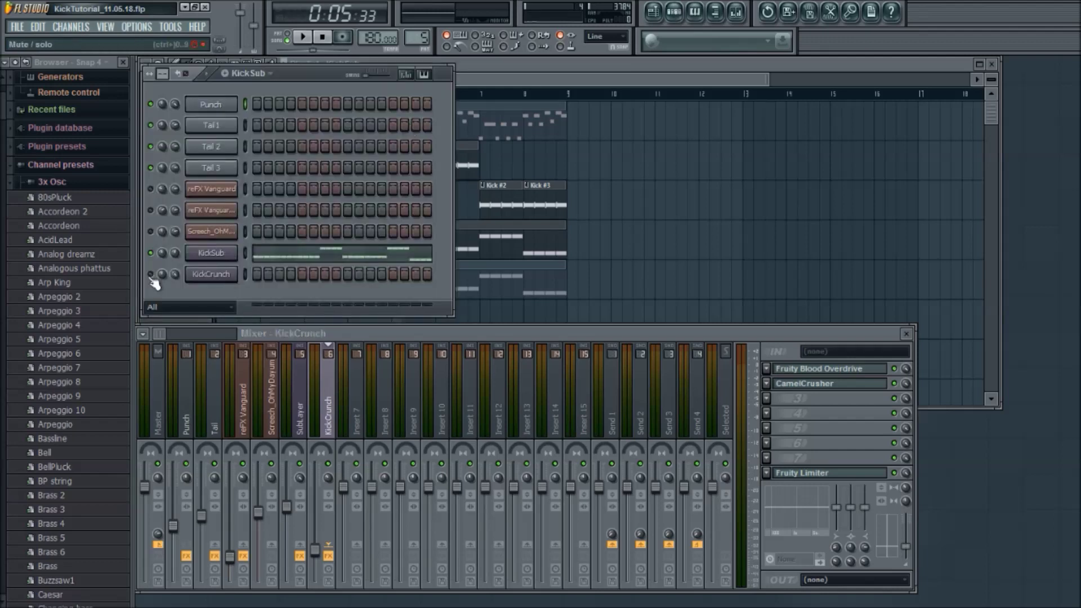
left_click(151, 210)
left_click(151, 274)
left_click(272, 73)
left_click(275, 157)
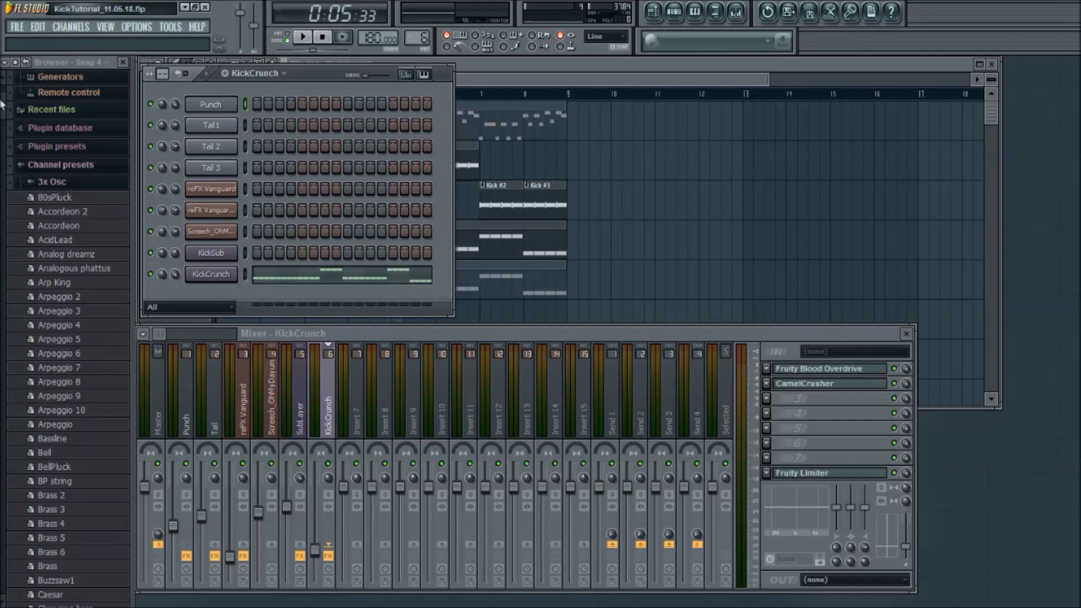
Step: Load the FreeformGrowl 3x Osc preset into the KickCrunch channel and audition the C4 note in its piano roll
mouse_move(1, 147)
left_mouse_down()
mouse_move(2, 170)
mouse_move(2, 158)
left_mouse_up()
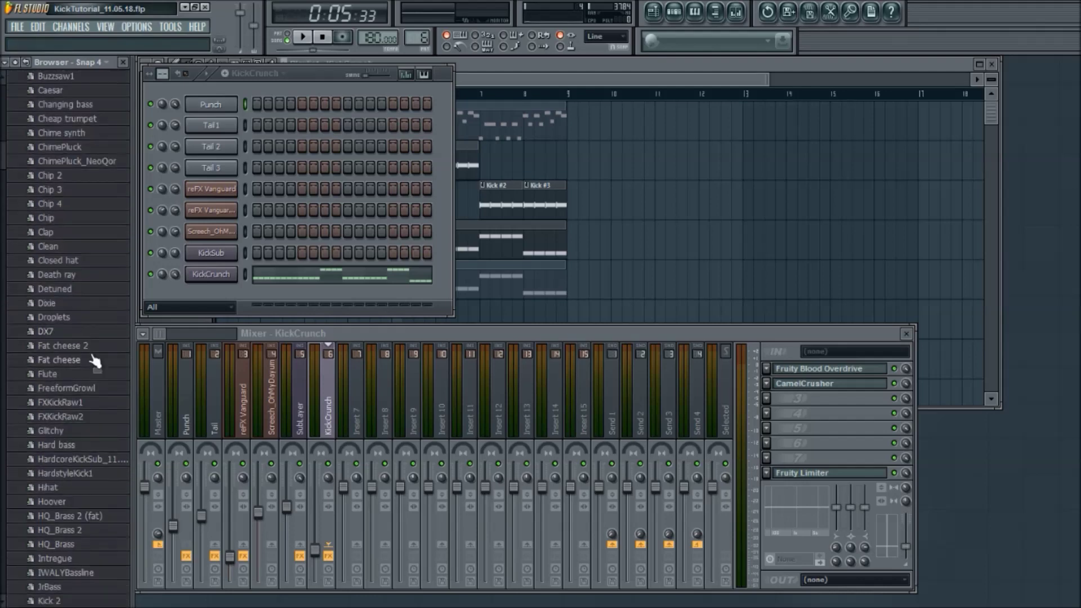
left_click_drag(97, 390, 220, 276)
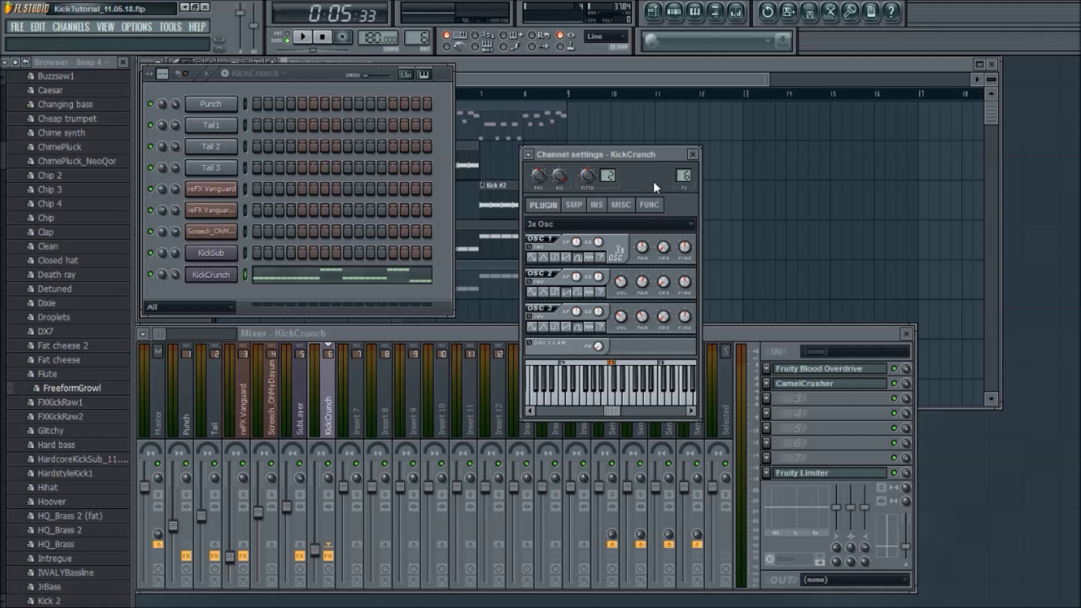
left_click(290, 276)
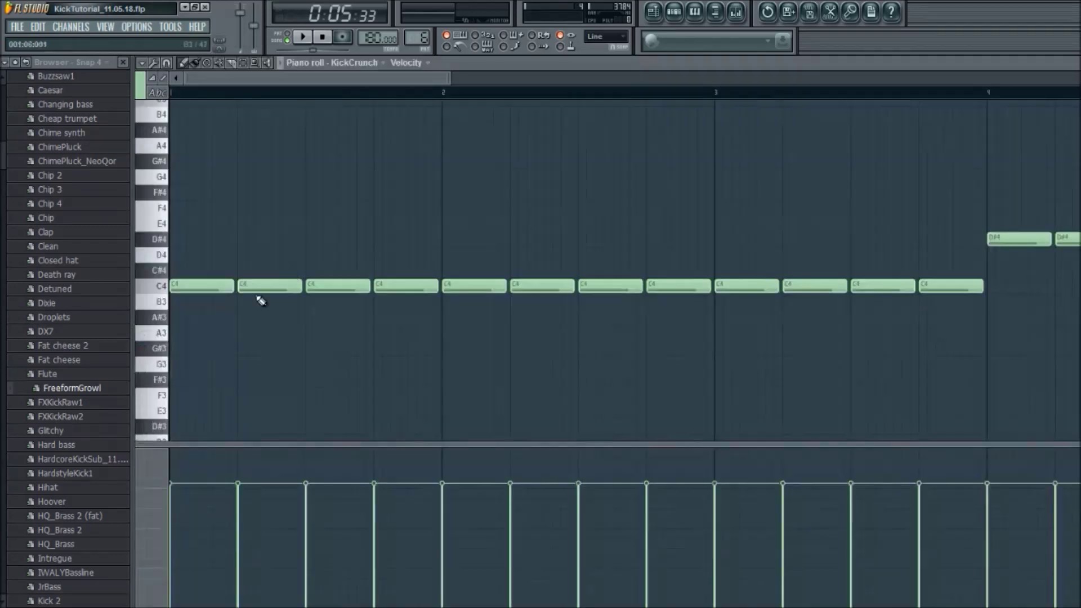
left_click(163, 286)
left_click(162, 289)
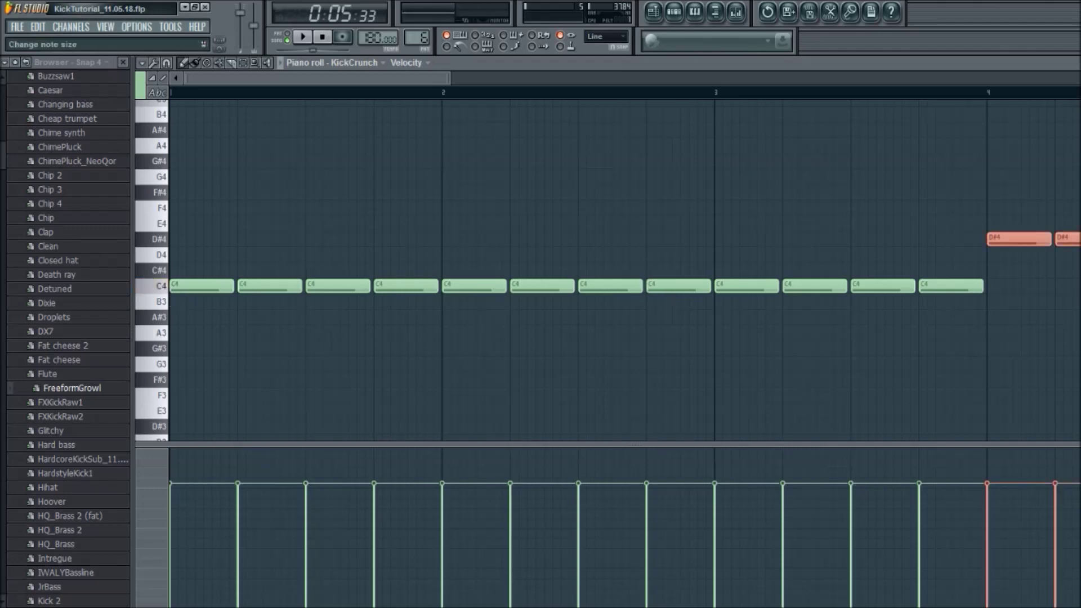
left_click(161, 286)
left_click(1079, 63)
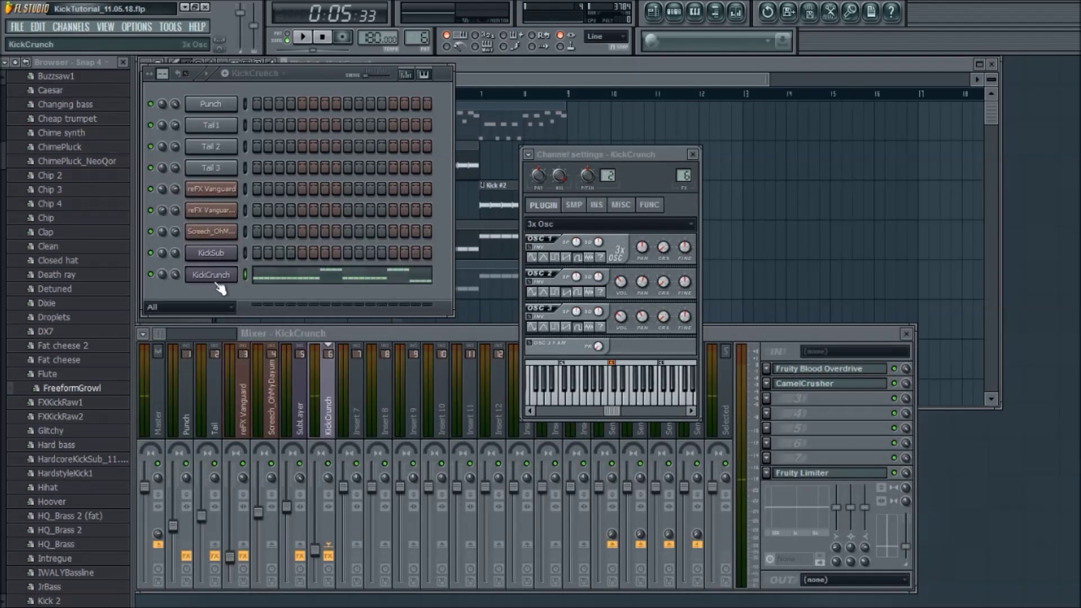
Step: Show the KickCrunch channel's cutoff envelope and play its pattern for a short passage
left_click(596, 204)
left_click(586, 224)
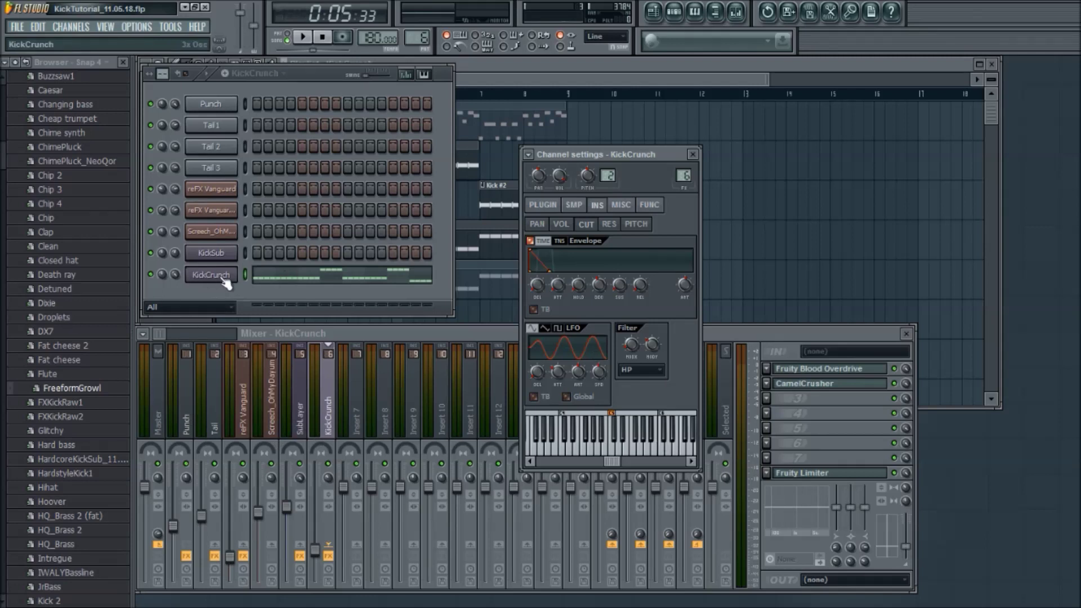
left_click(212, 74)
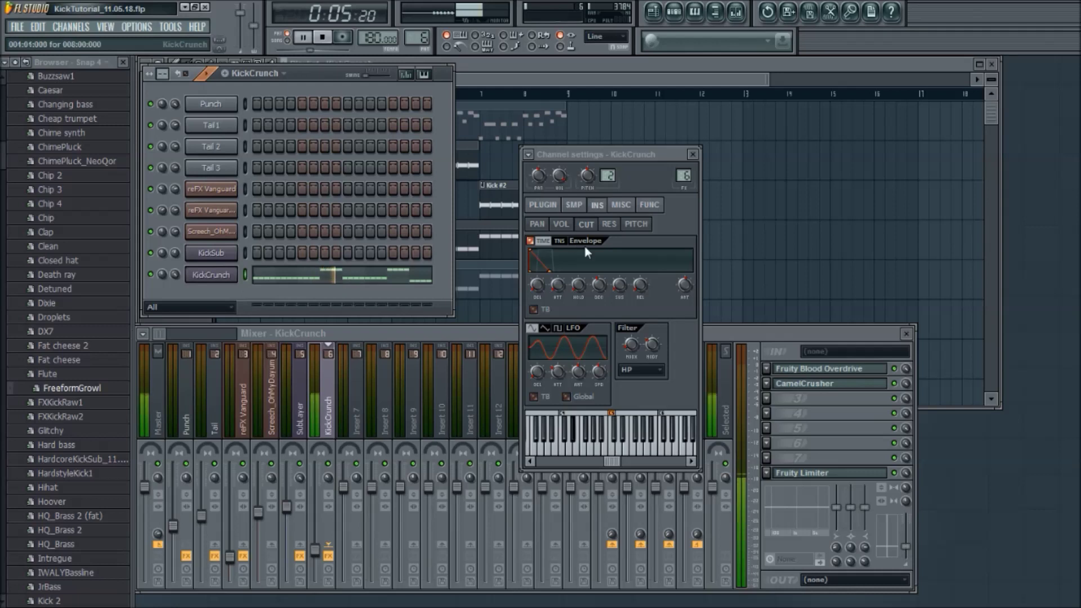
key("space")
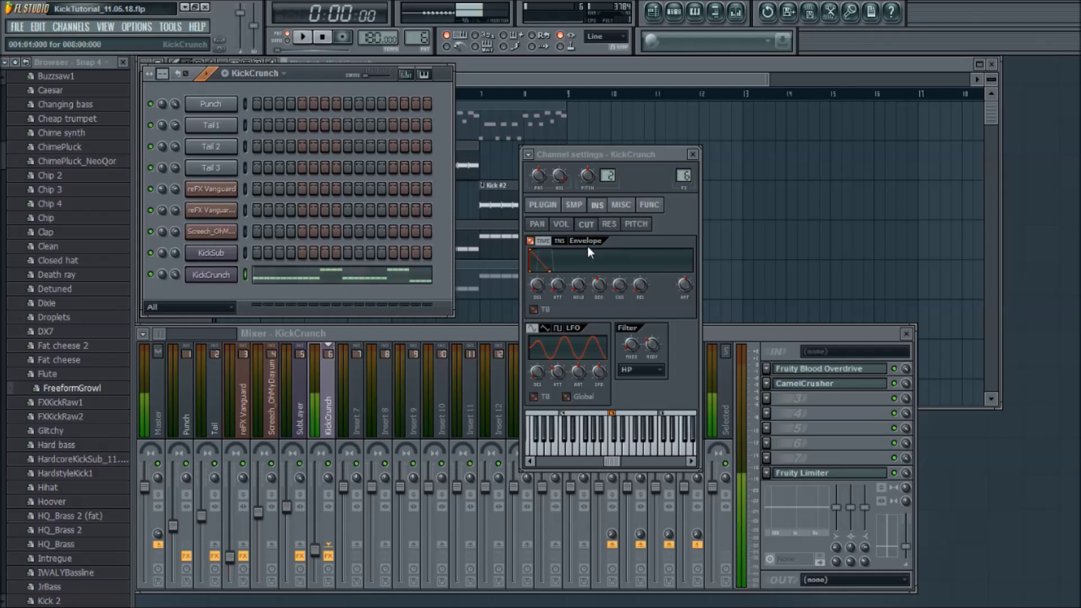
Step: Compare the KickCrunch channel's volume envelope with the volume envelopes of the three Tail channels
left_click(562, 224)
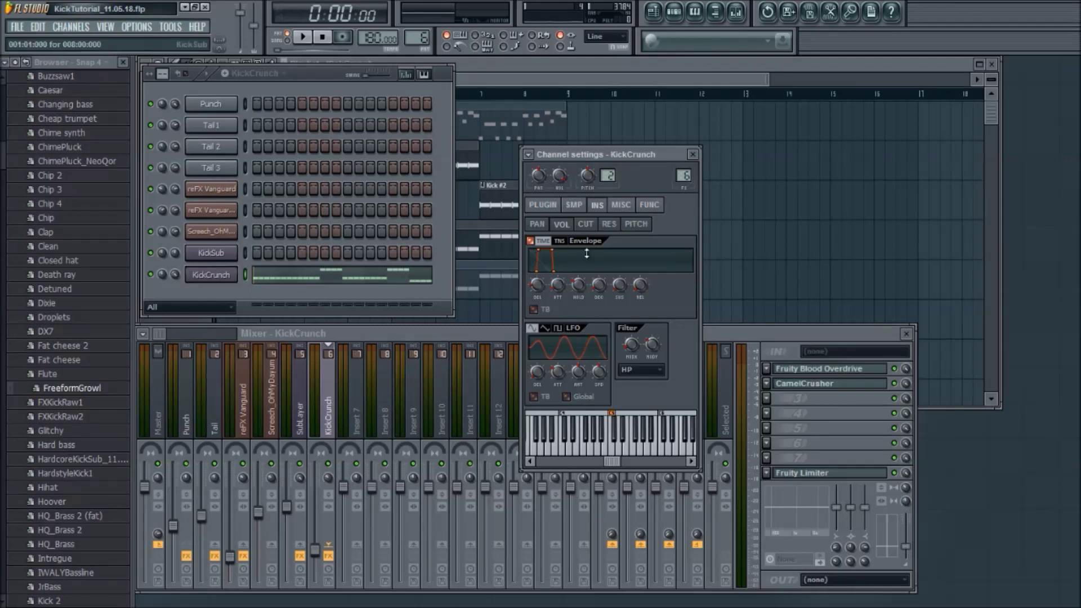
left_click(221, 172)
left_click(223, 126)
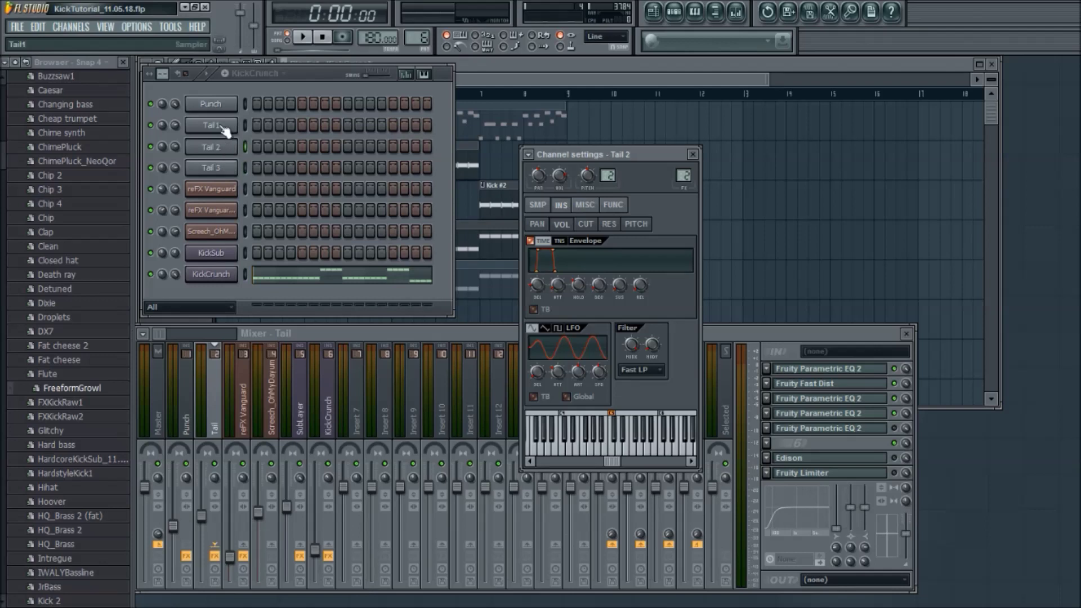
left_click(226, 277)
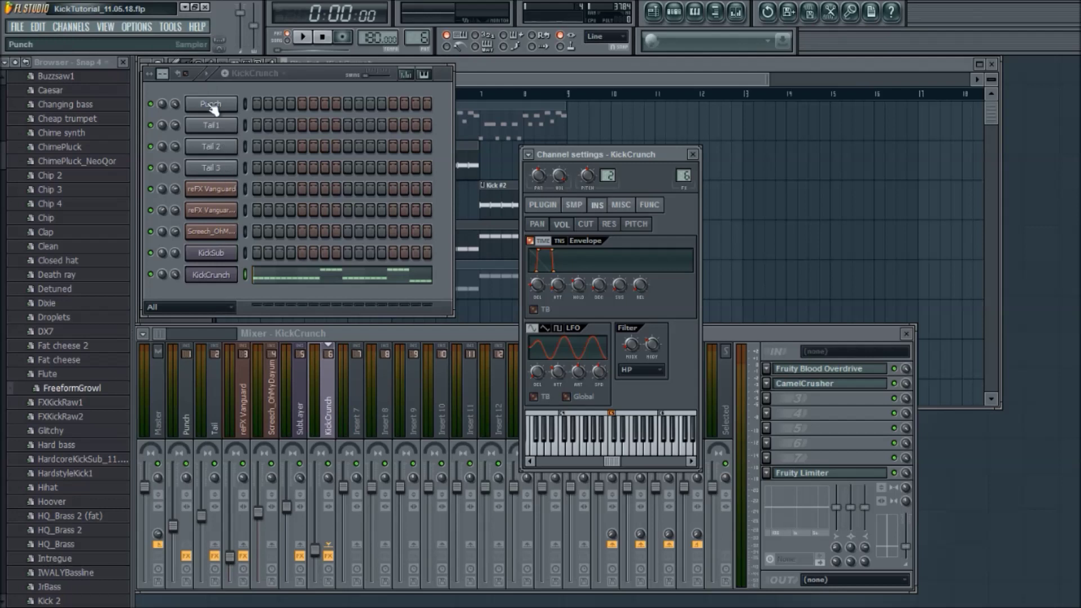
left_click(211, 125)
left_click(210, 147)
left_click(211, 170)
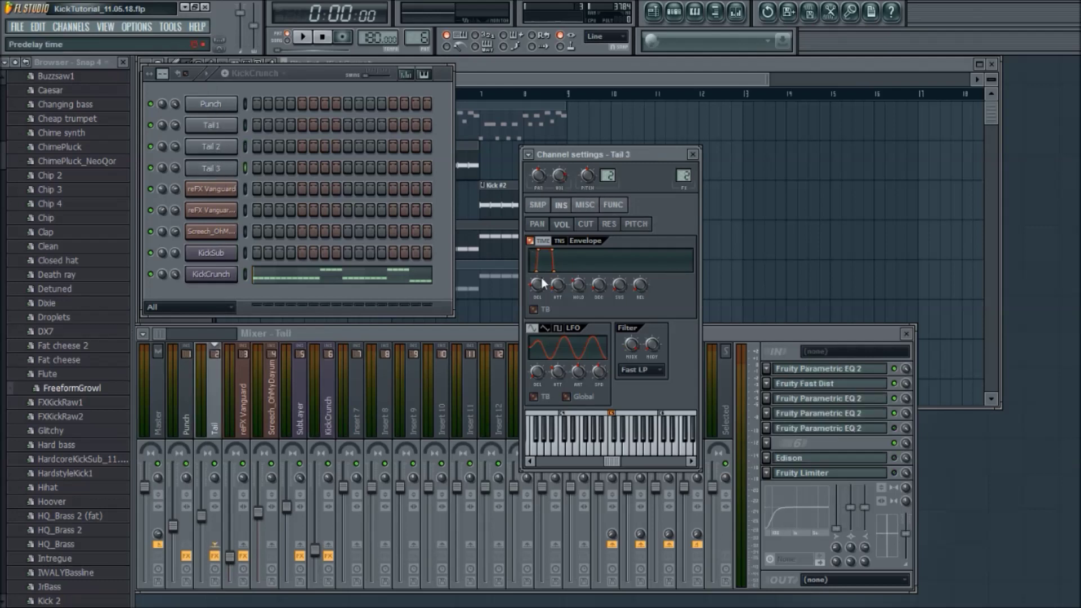
left_click(213, 127)
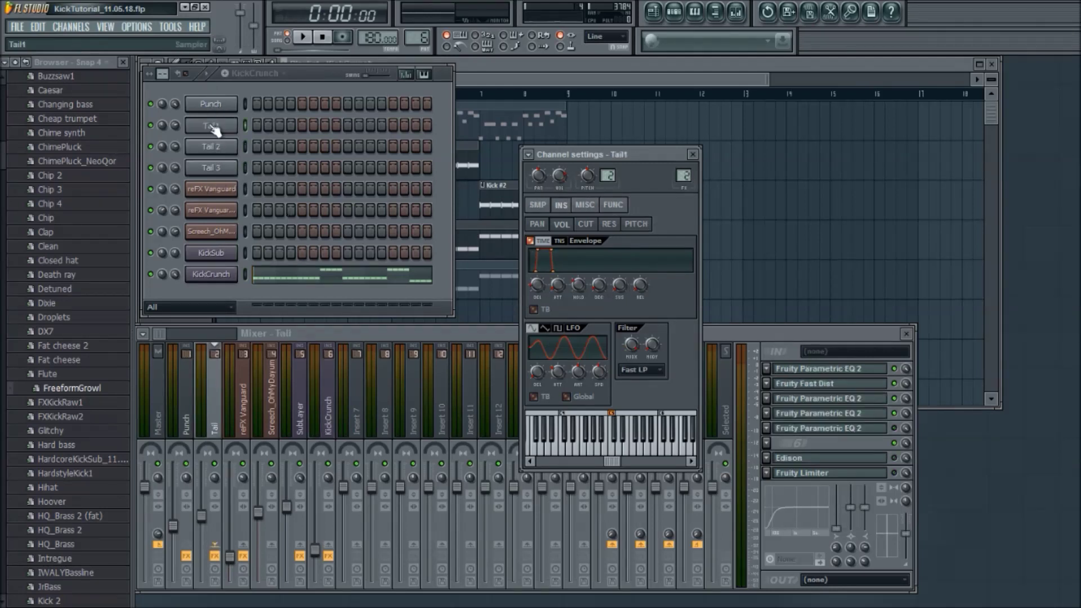
left_click(210, 277)
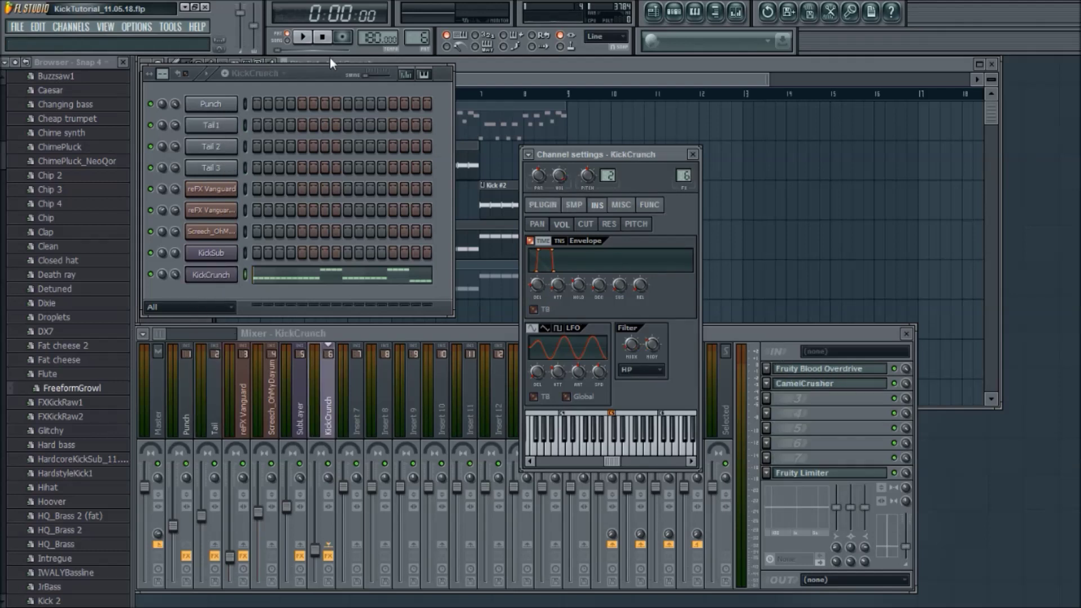
Step: Examine the Fruity Blood Overdrive and CamelCrusher settings on the KickCrunch mixer track
left_click(479, 79)
left_click(217, 288)
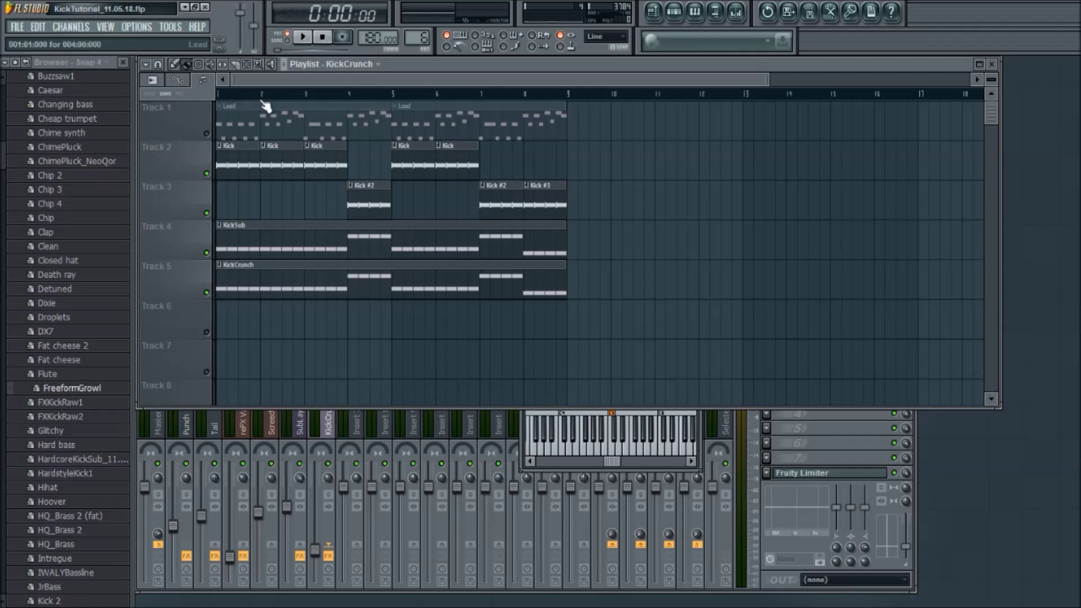
left_click(780, 421)
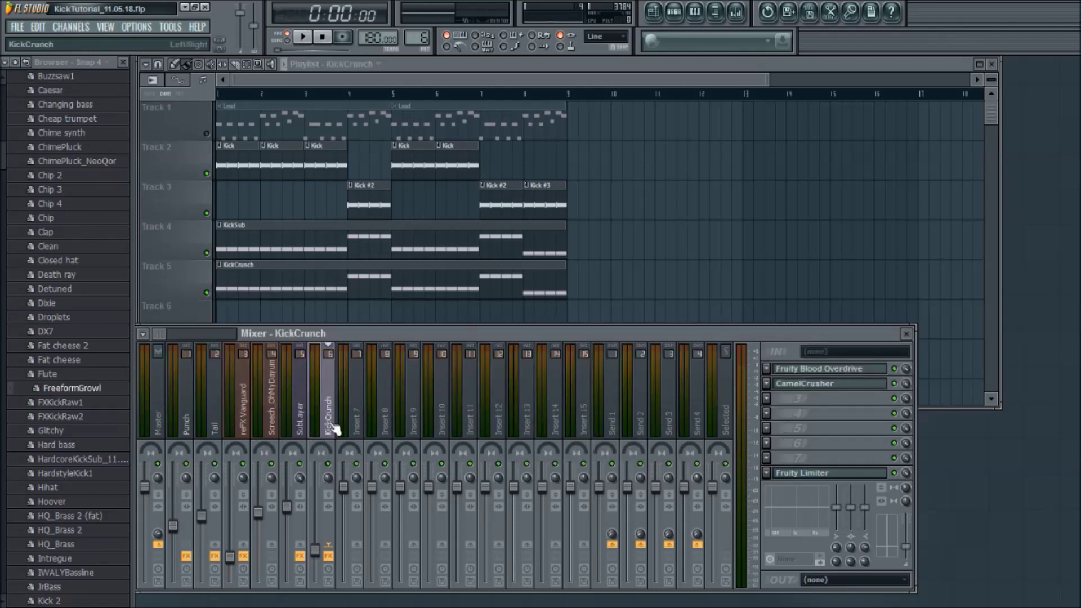
left_click(844, 369)
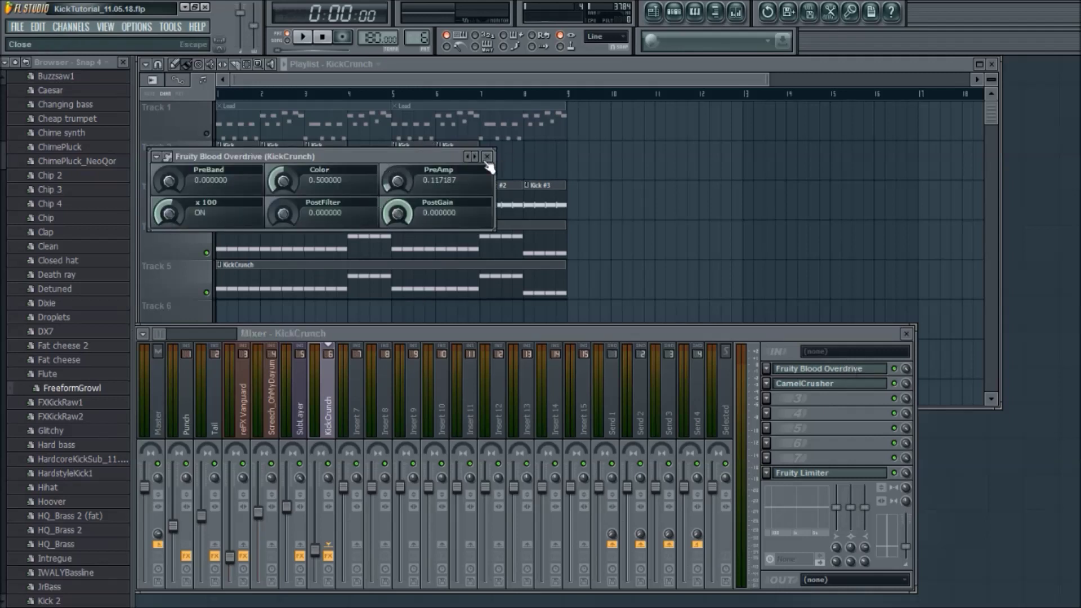
left_click(487, 158)
left_click(822, 383)
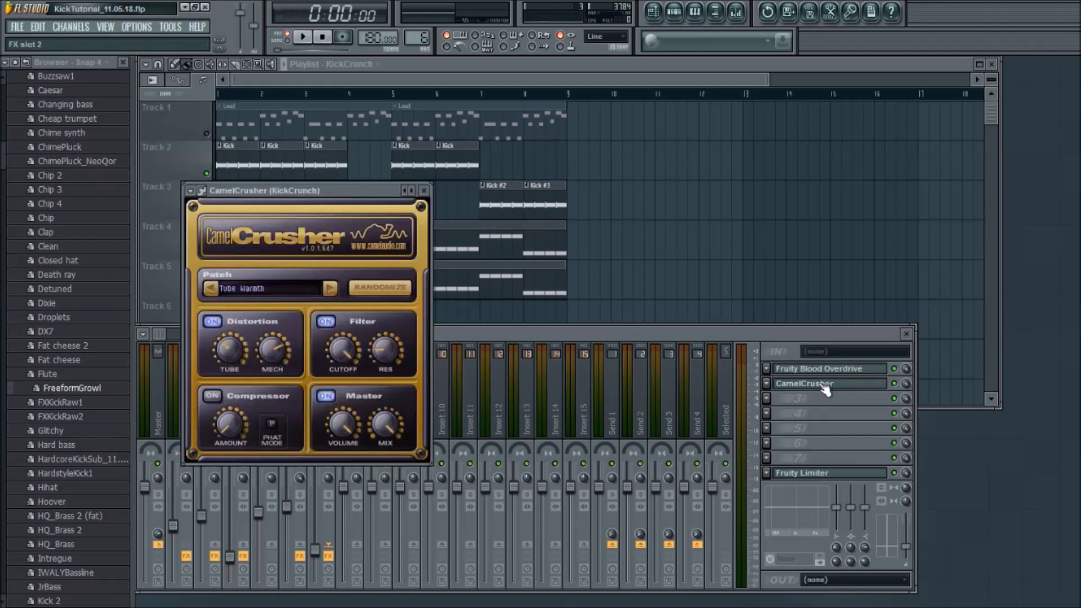
left_click_drag(317, 192, 644, 157)
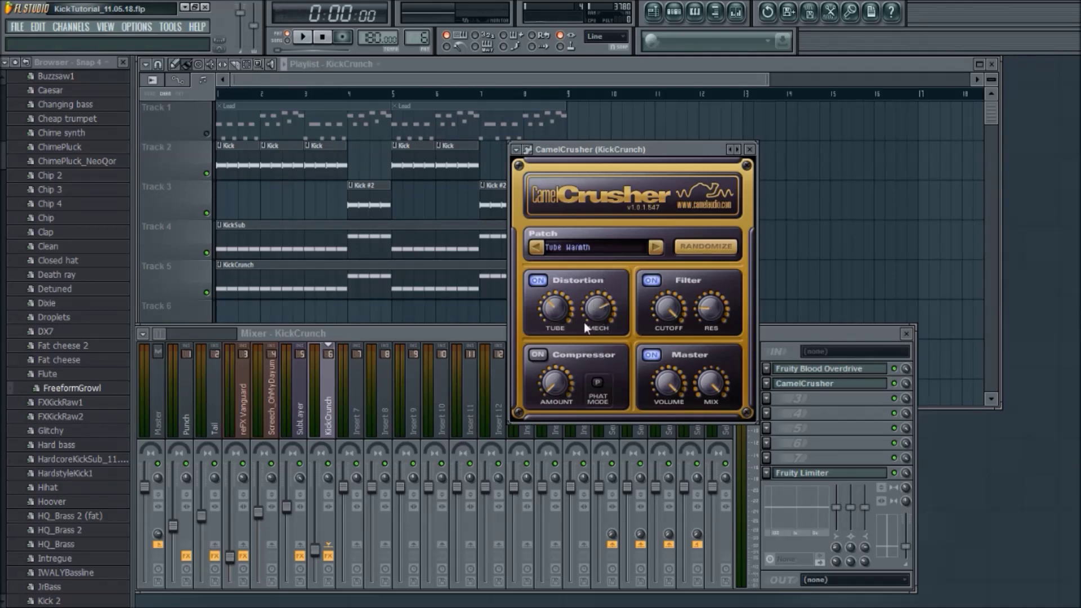
left_click(749, 150)
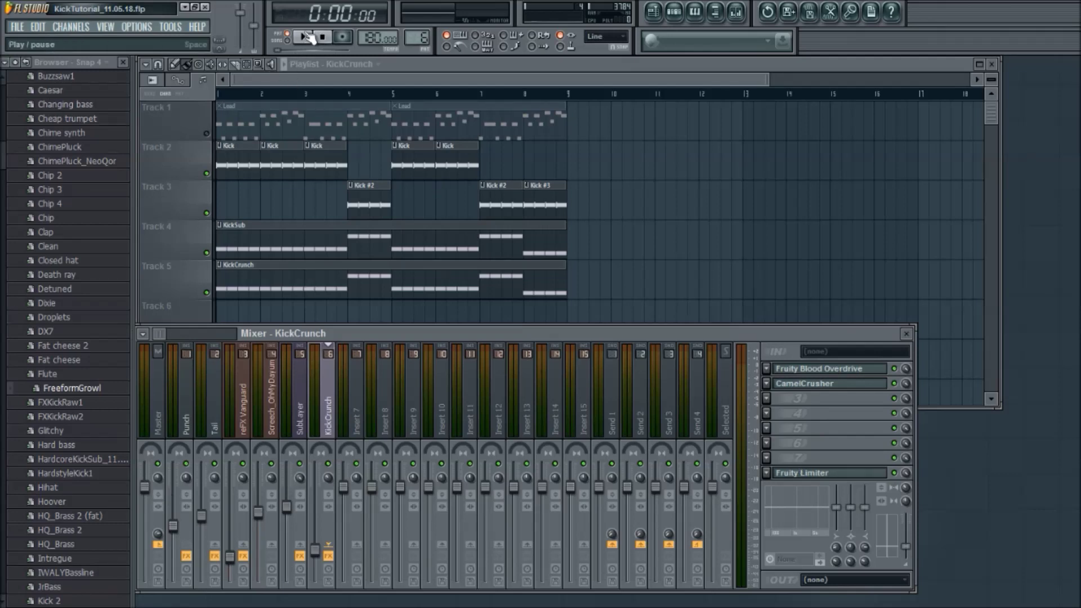
Step: Play the KickCrunch pattern on its own for a short passage and stop it
left_click(304, 37)
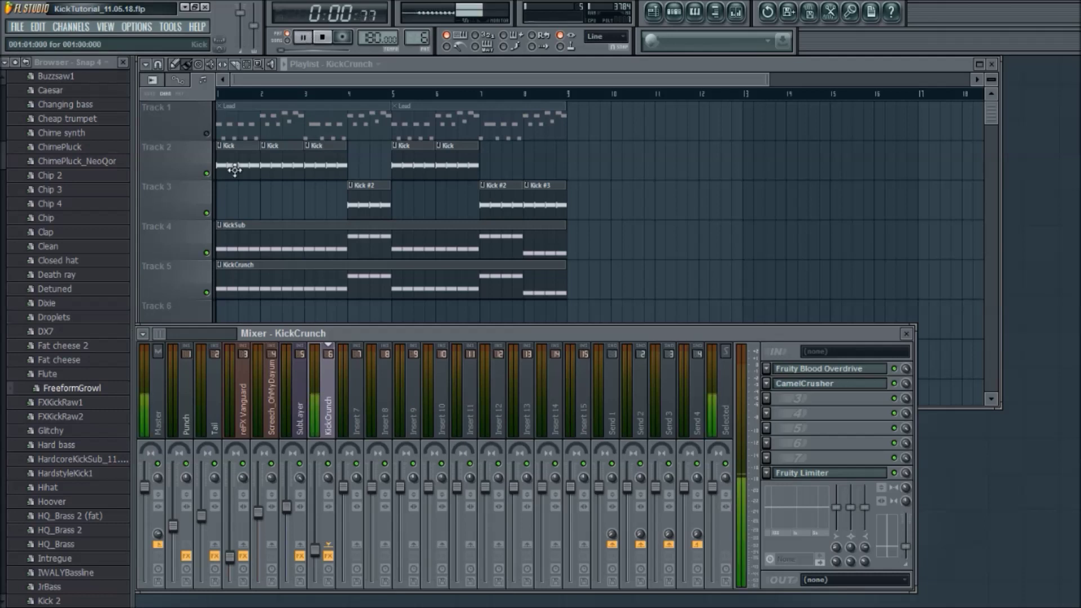
left_click(169, 289)
left_click(303, 37)
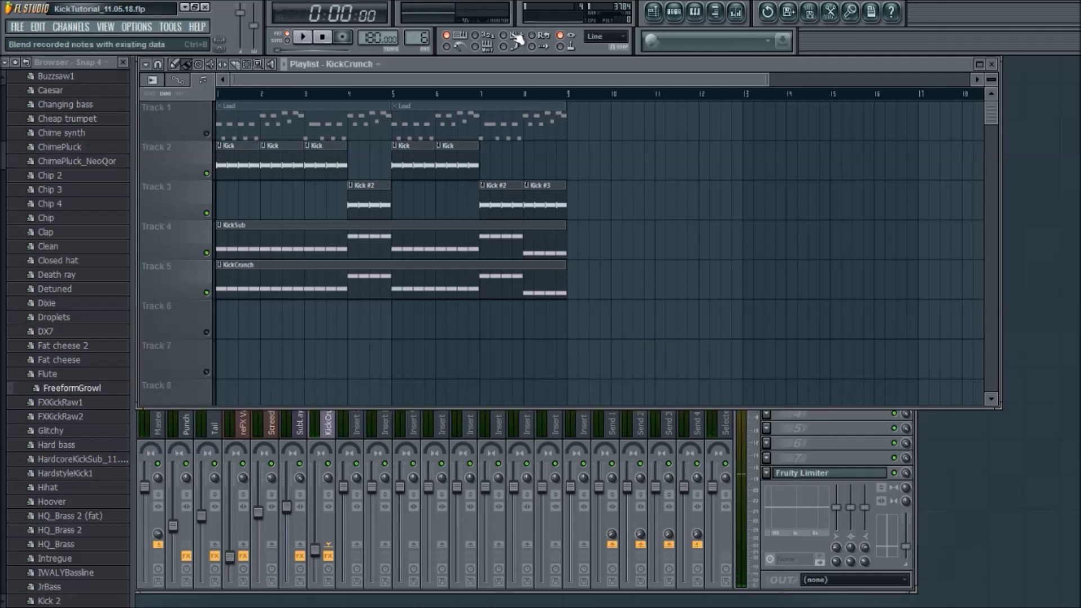
Step: Play the arrangement twice from bar 1 with all kick layers while watching the KickCrunch mixer track
key("space")
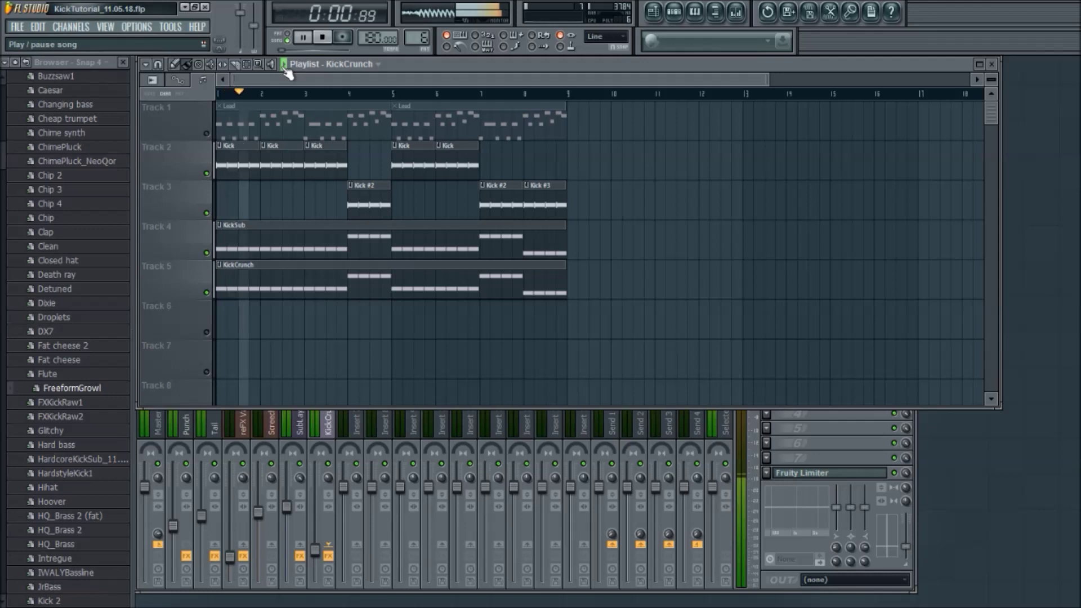
left_click(323, 450)
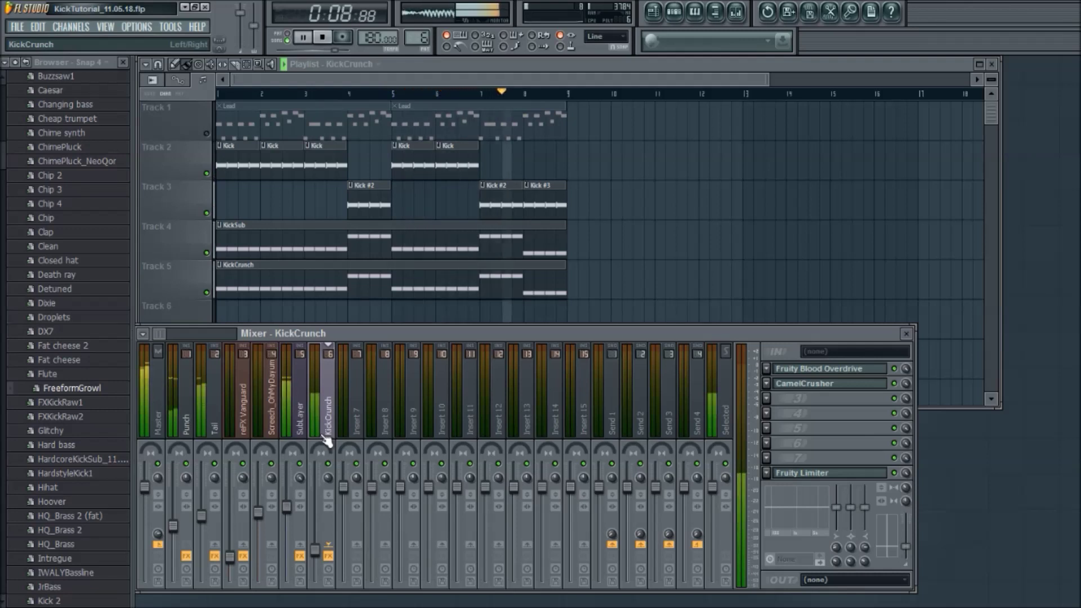
key("space")
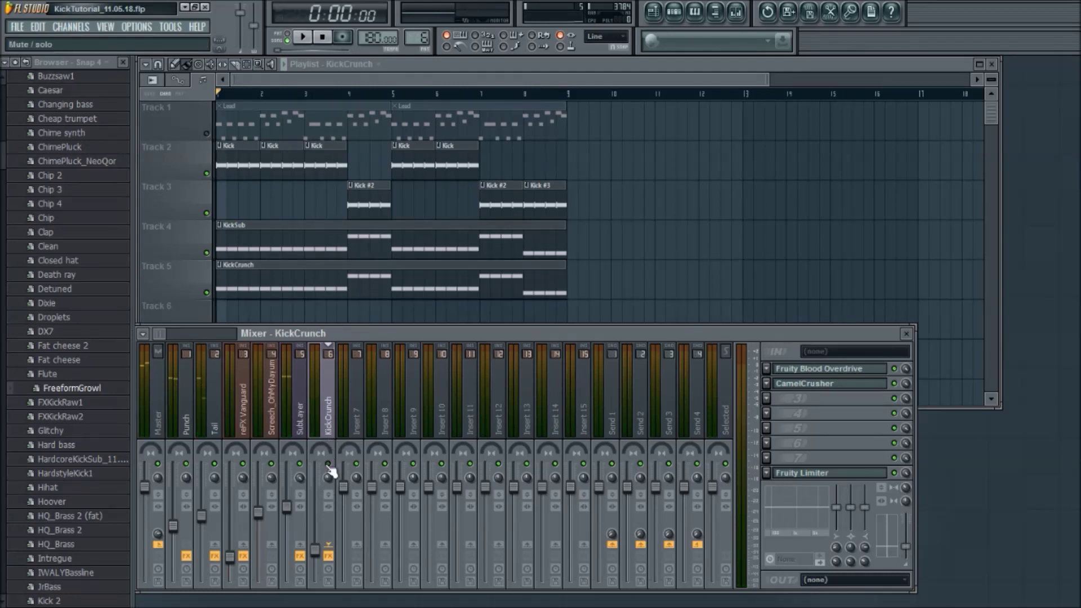
key("space")
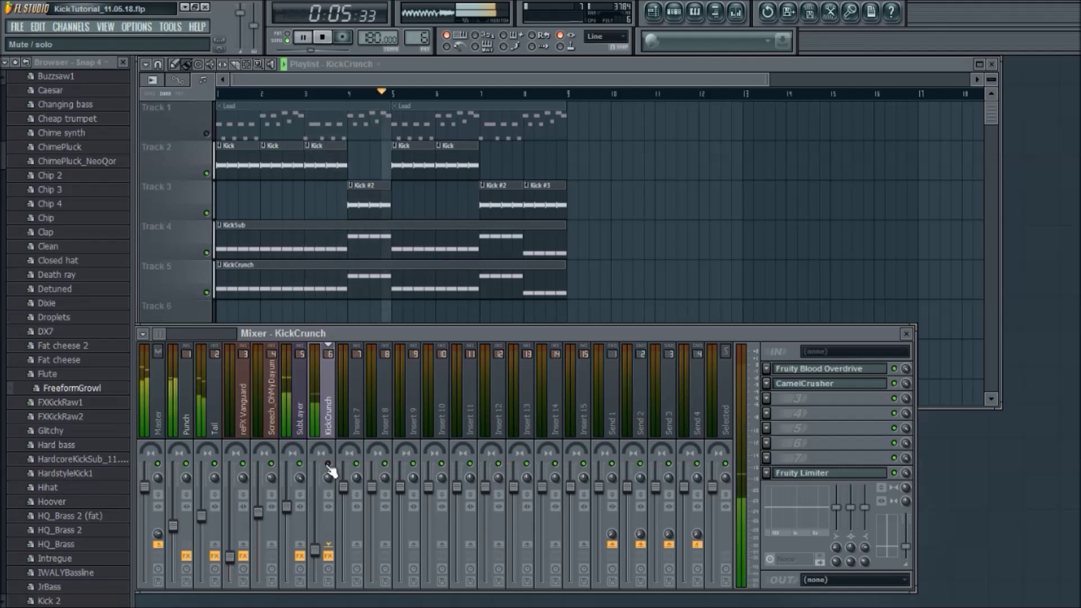
key("space")
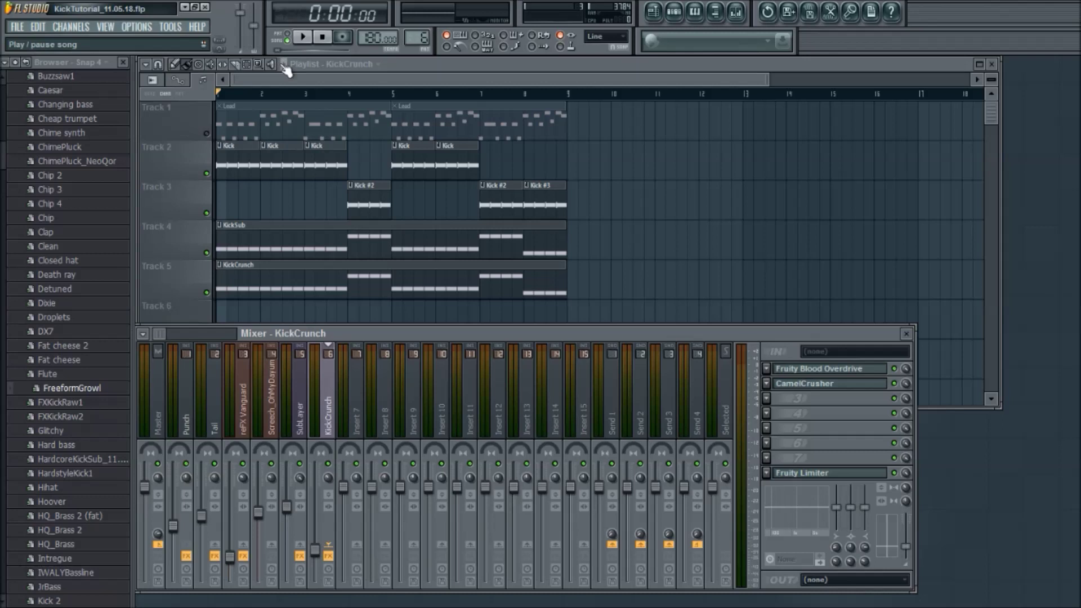
Step: Unmute the Lead clips' Track 1 and play the full arrangement from bar 1, then stop playback
left_click(206, 135)
scroll(386, 84, "up", 3)
left_click(284, 64)
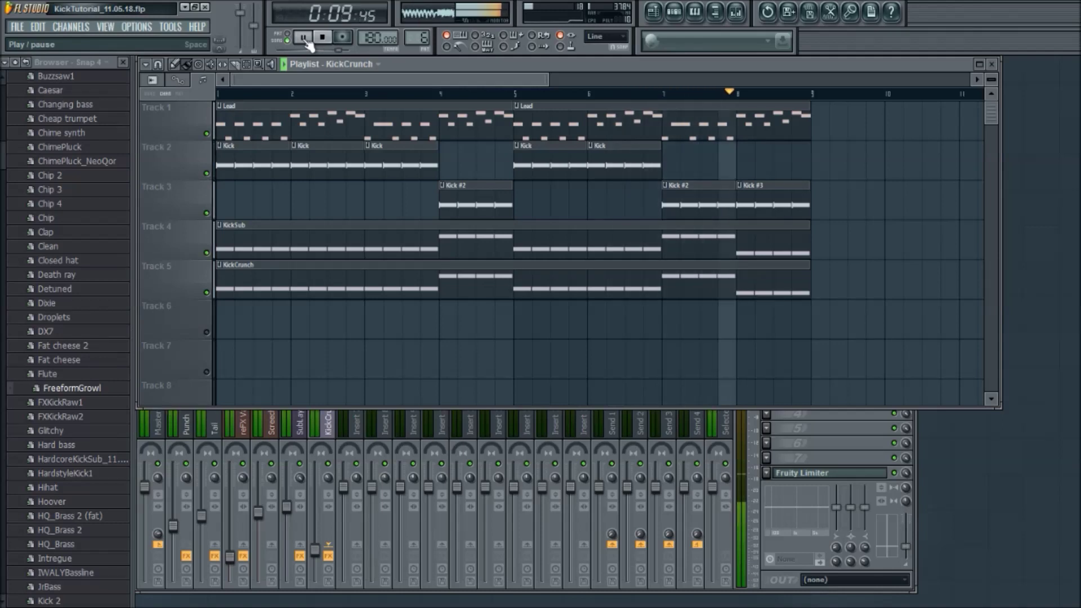
key("space")
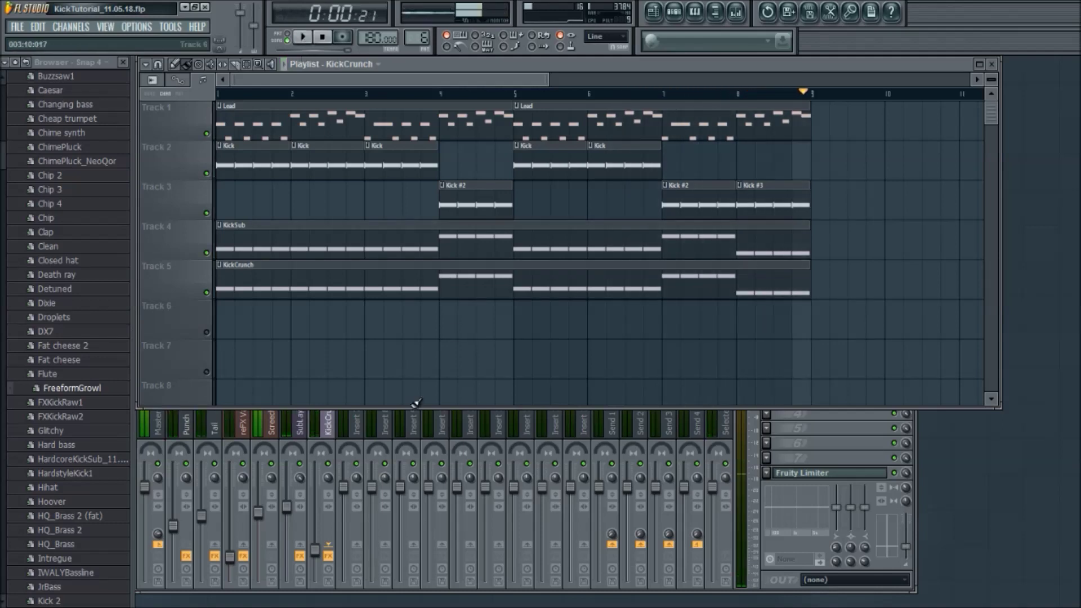
left_click(326, 41)
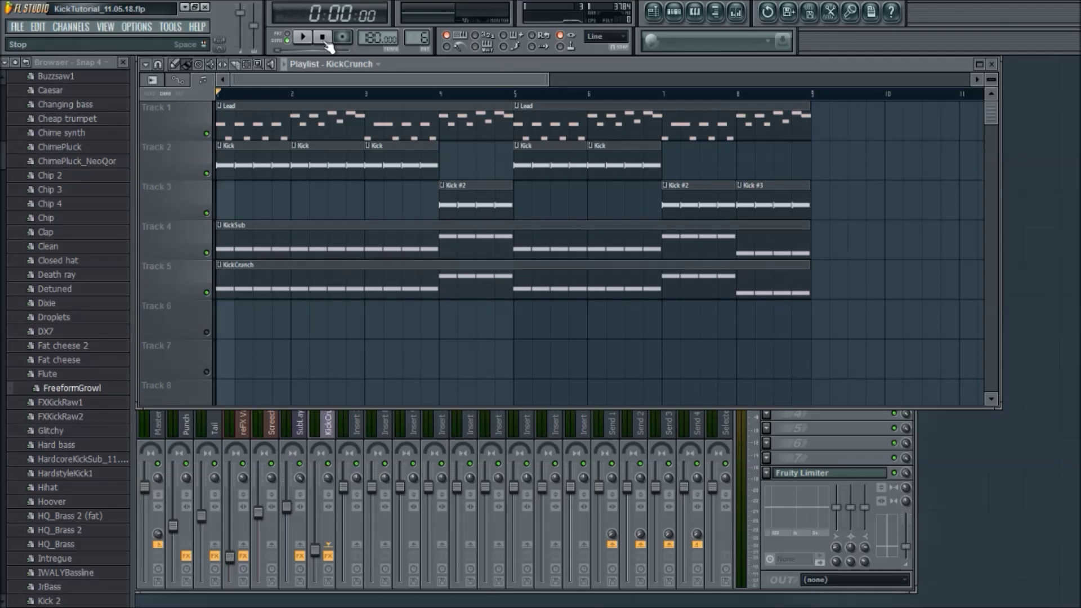
Step: Browse to the hardcore Kicks folder under NeoQorSounds, audition a hardcore kick sample and return to the KickCrunch mixer track
left_click_drag(3, 118, 27, 473)
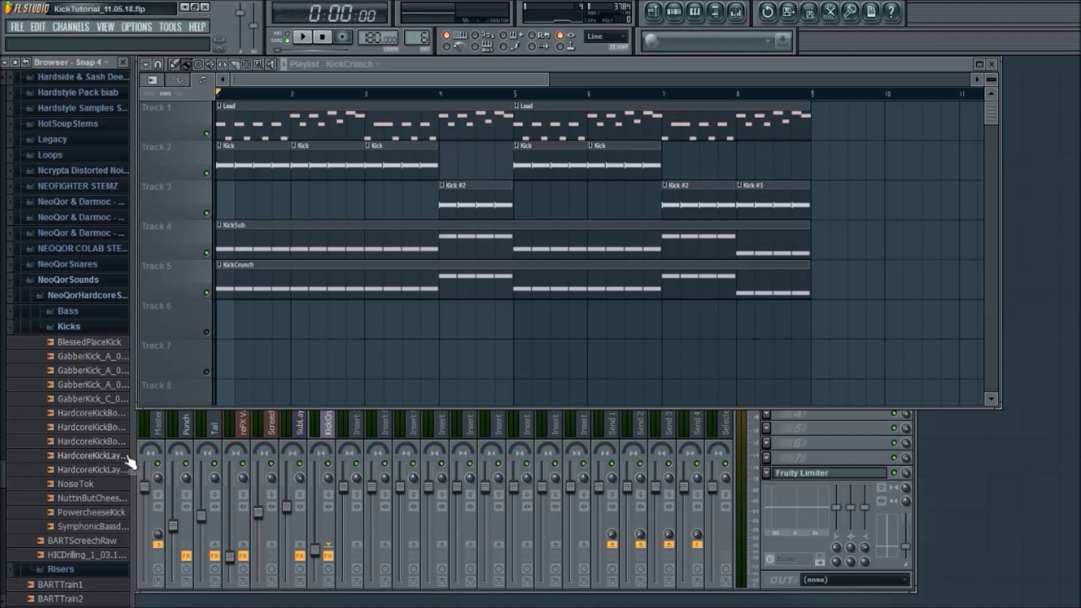
left_click(122, 428)
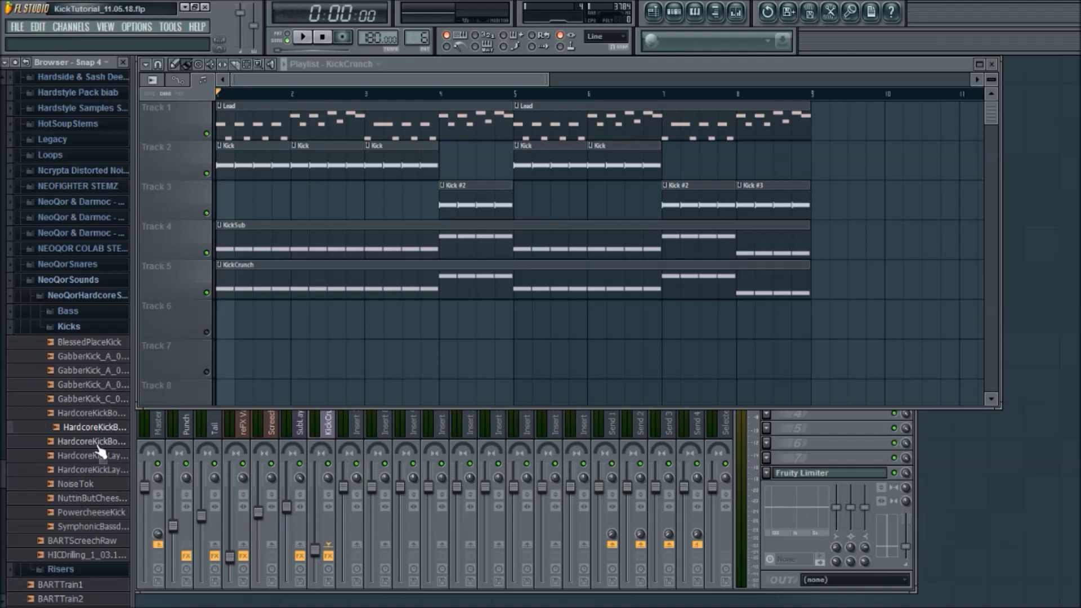
left_click(328, 422)
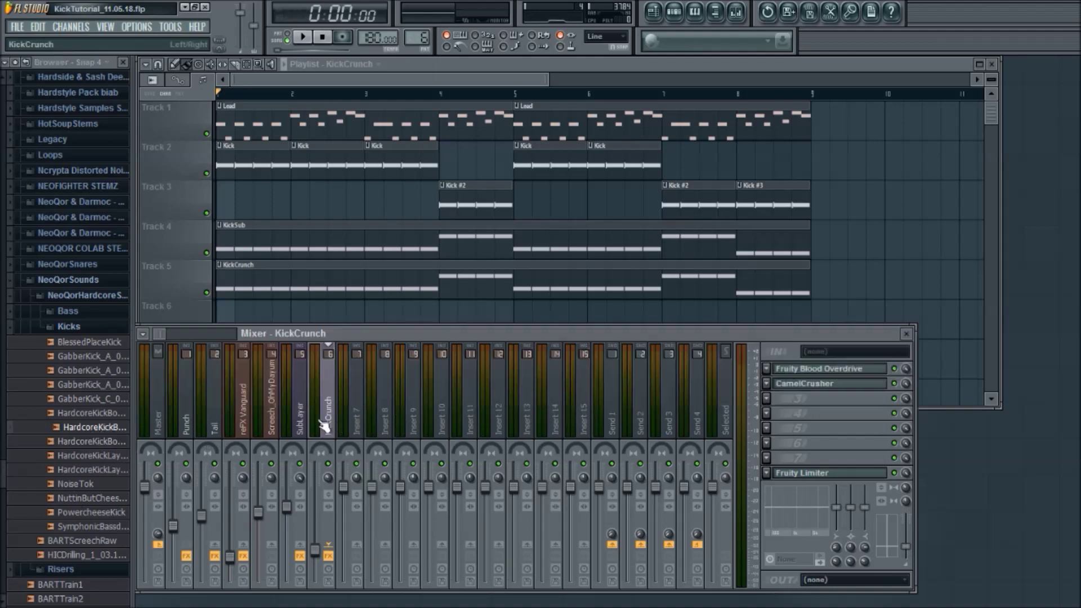
Step: Open CamelCrusher on the KickCrunch mixer track and play the soloed KickCrunch clip on Track 5 with the plugin in view
left_click(808, 388)
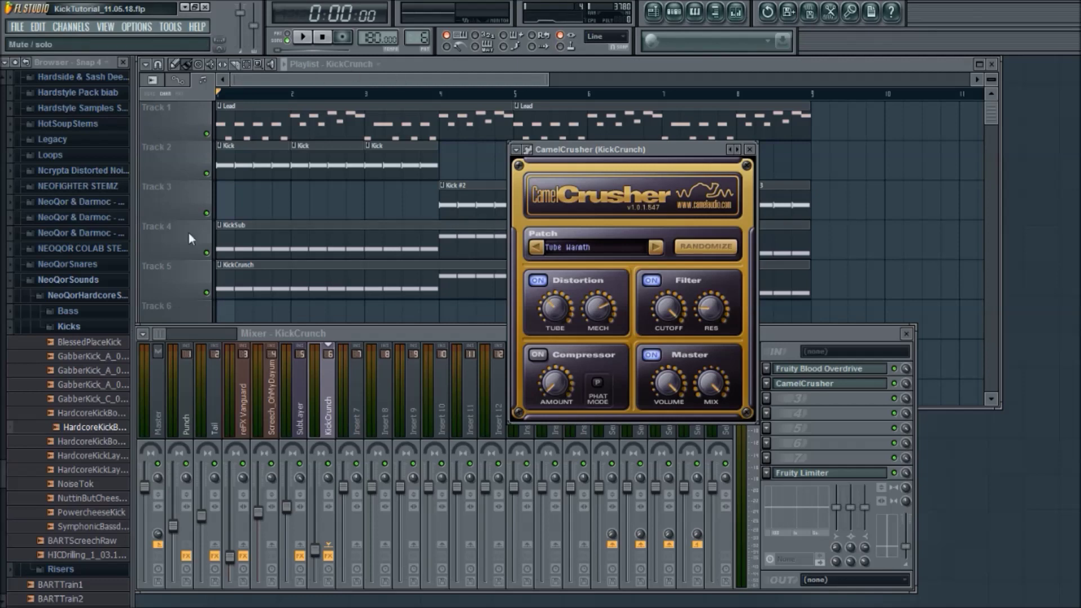
right_click(207, 292)
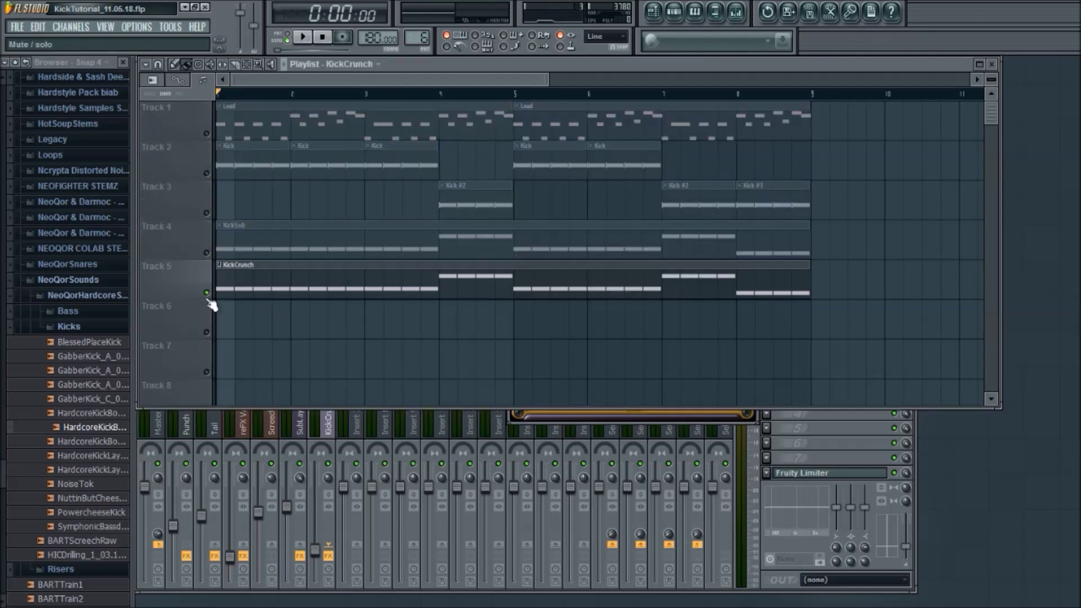
left_click(285, 65)
left_click(616, 413)
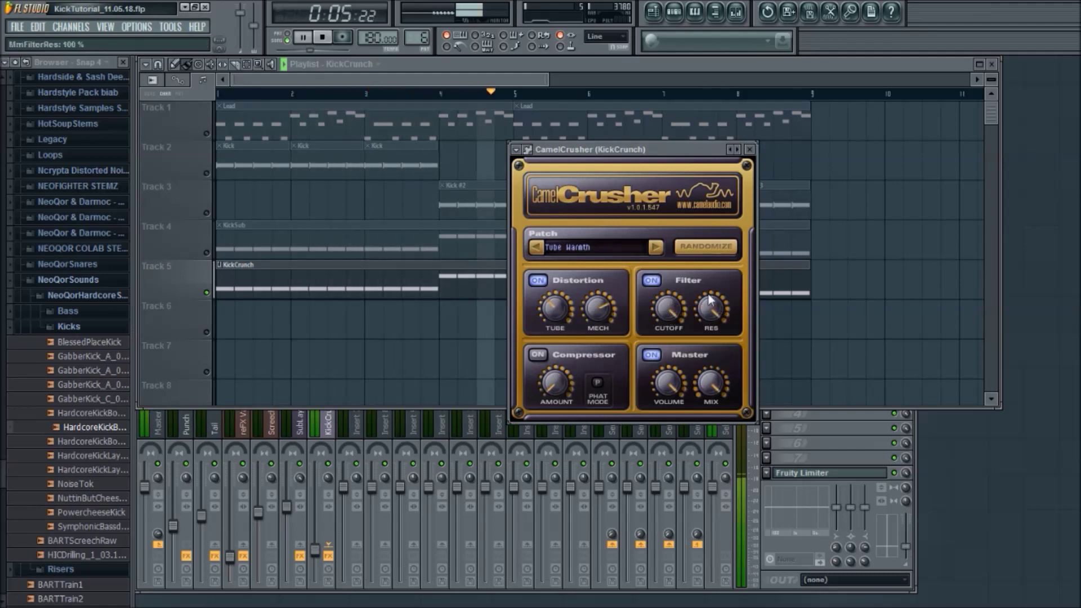
Step: Open the KickCrunch Fruity Limiter beside CamelCrusher and lower CamelCrusher's filter cutoff to 1579 Hz and its resonance to 97%
left_click(851, 476)
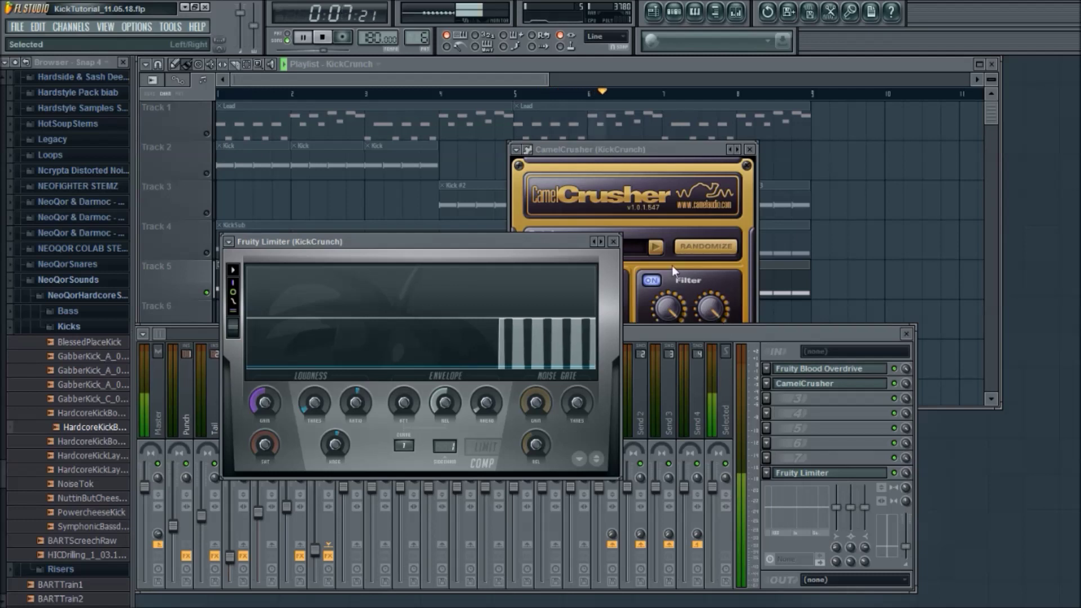
left_click(671, 311)
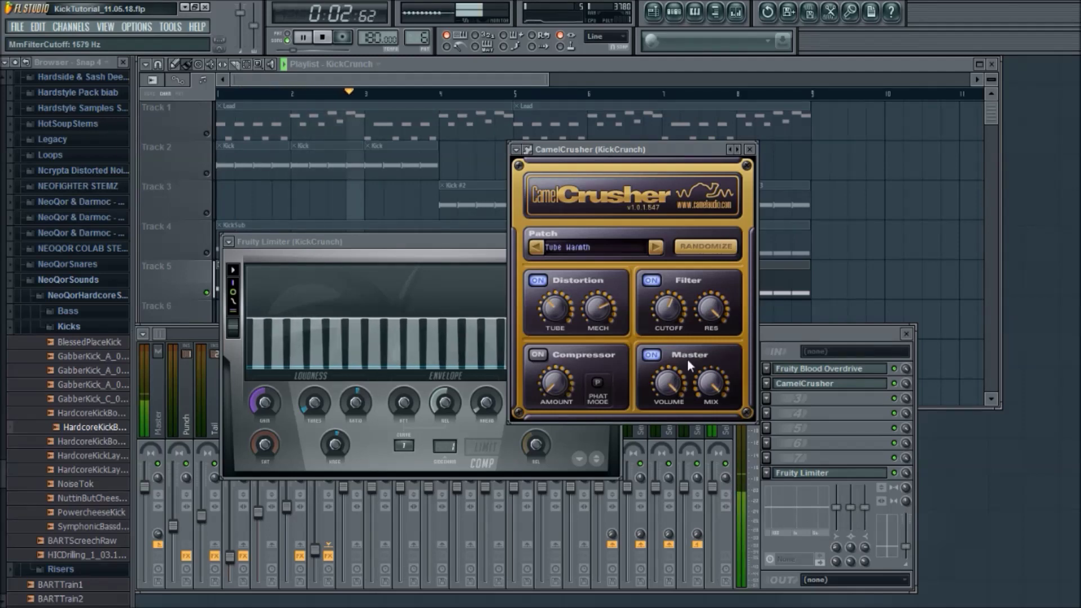
left_click_drag(705, 305, 711, 330)
Step: Turn on CamelCrusher's compressor, raise its amount and toggle Phat Mode while KickCrunch plays, finishing with playback stopped
left_click(537, 354)
left_click_drag(554, 378, 556, 295)
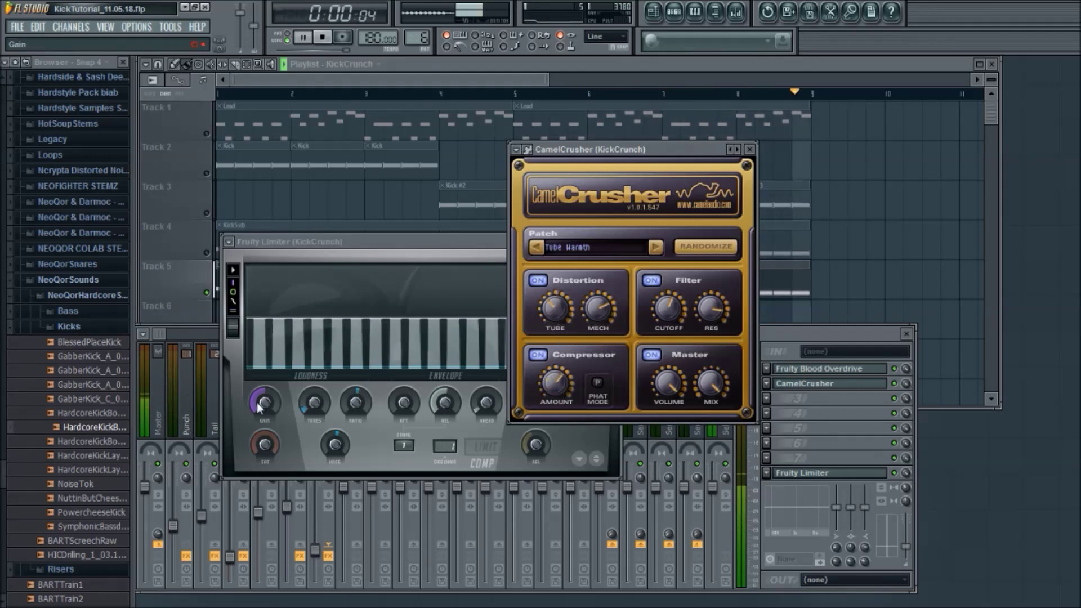
left_click(596, 383)
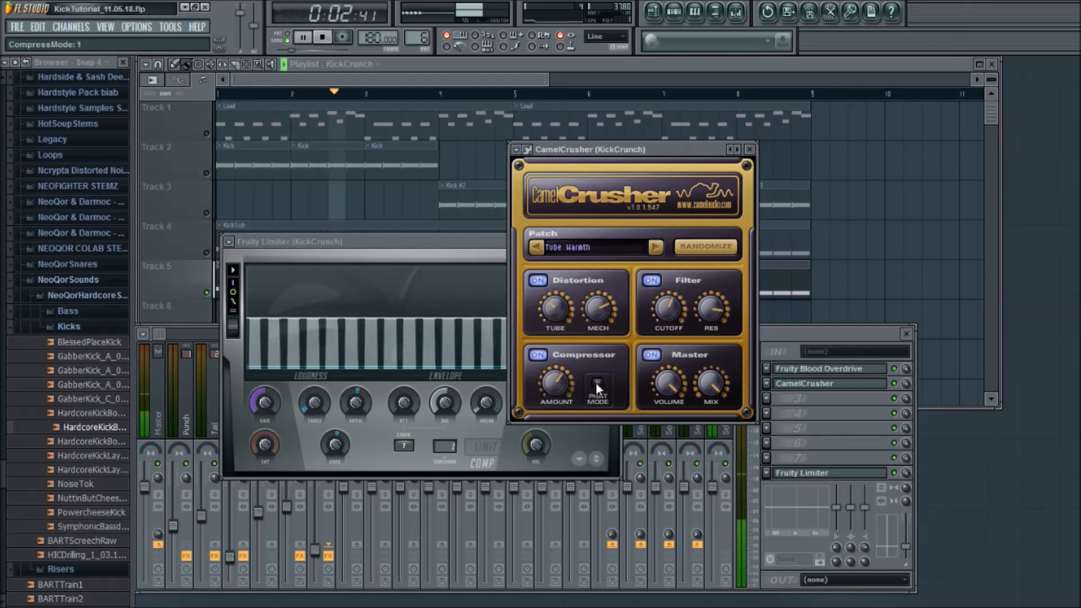
left_click(810, 423)
key("space")
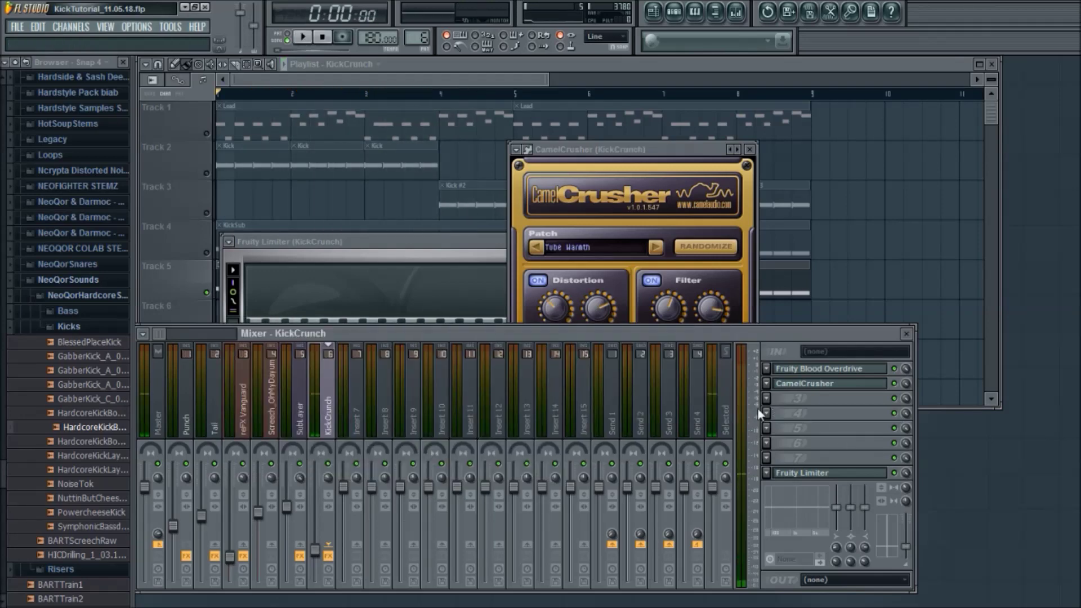
Step: Unsolo KickCrunch, mute the Lead's Track 1, play the kick layers briefly and audition the hardcorekickbounce sample for comparison
left_click(461, 67)
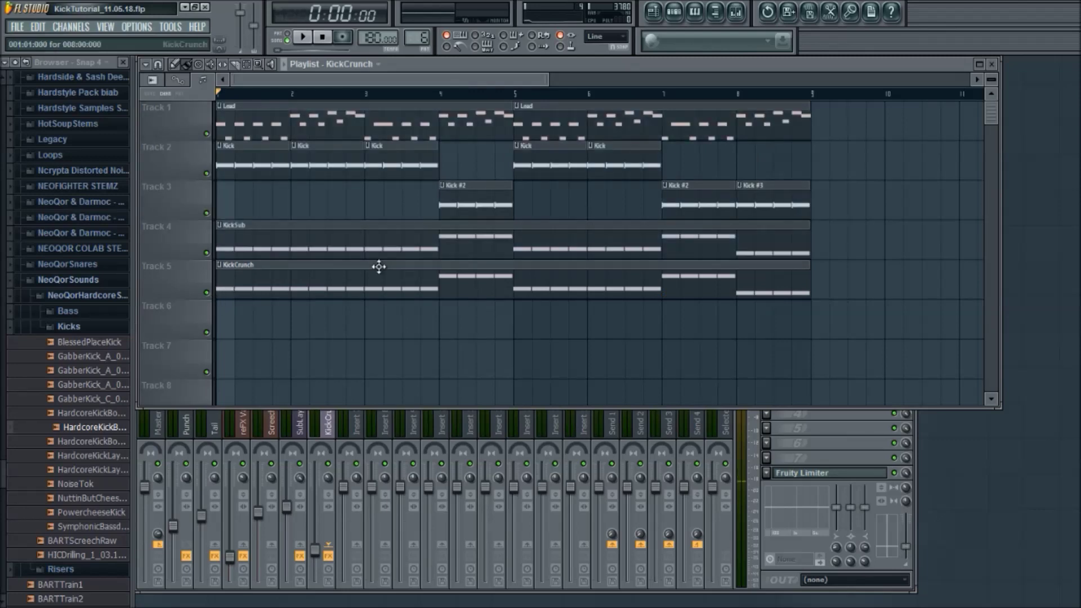
left_click(206, 133)
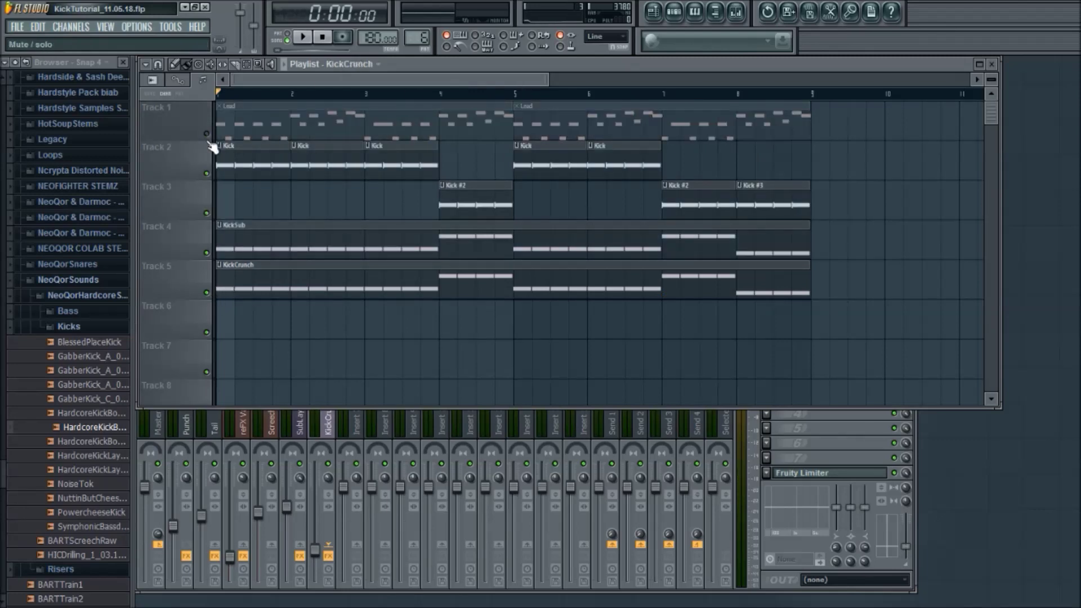
left_click(285, 64)
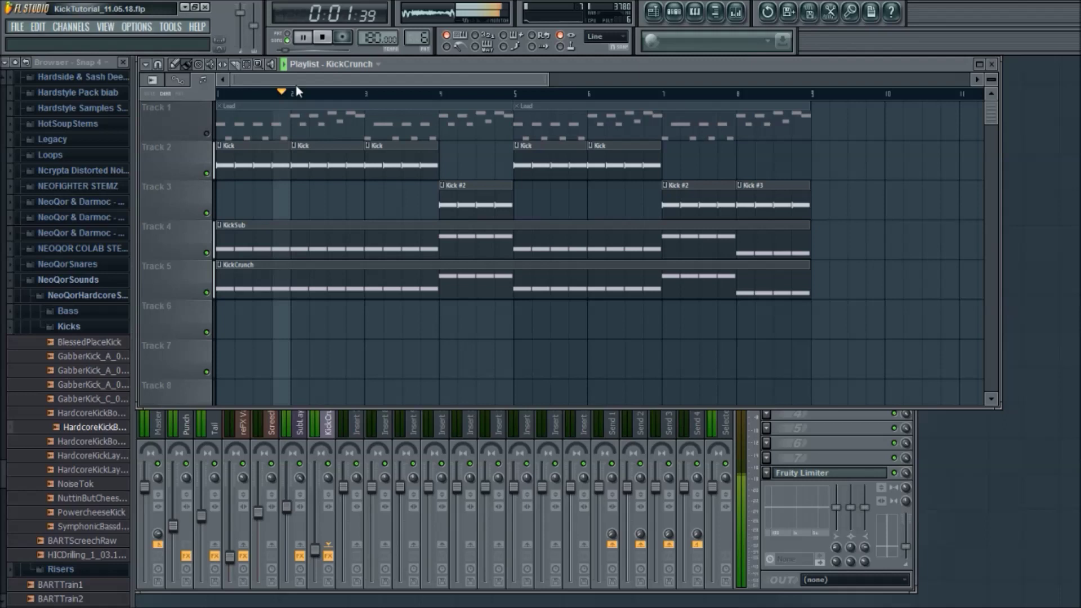
key("space")
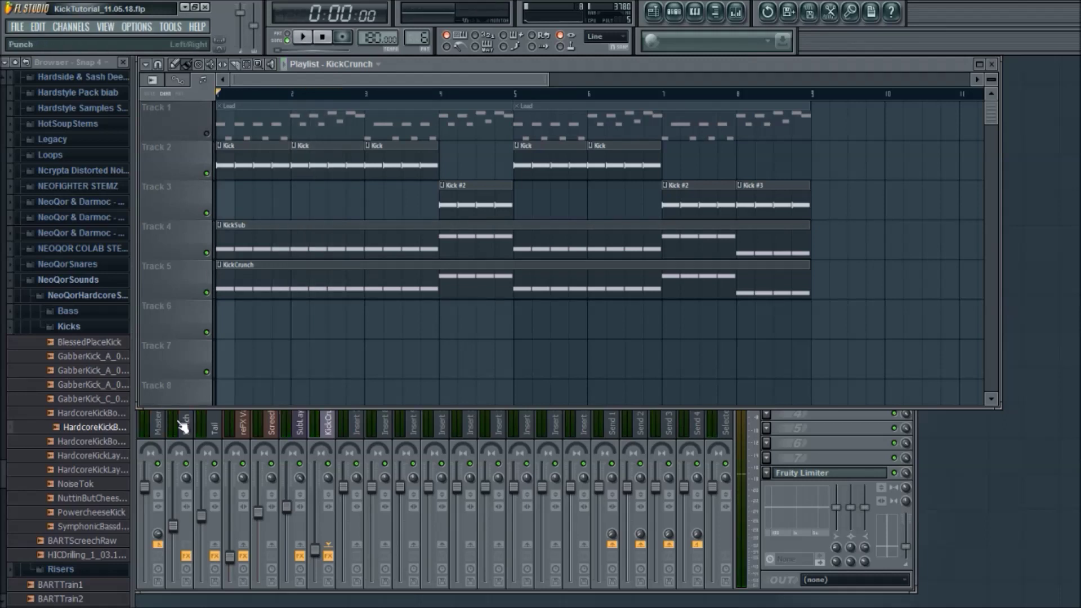
left_click(93, 440)
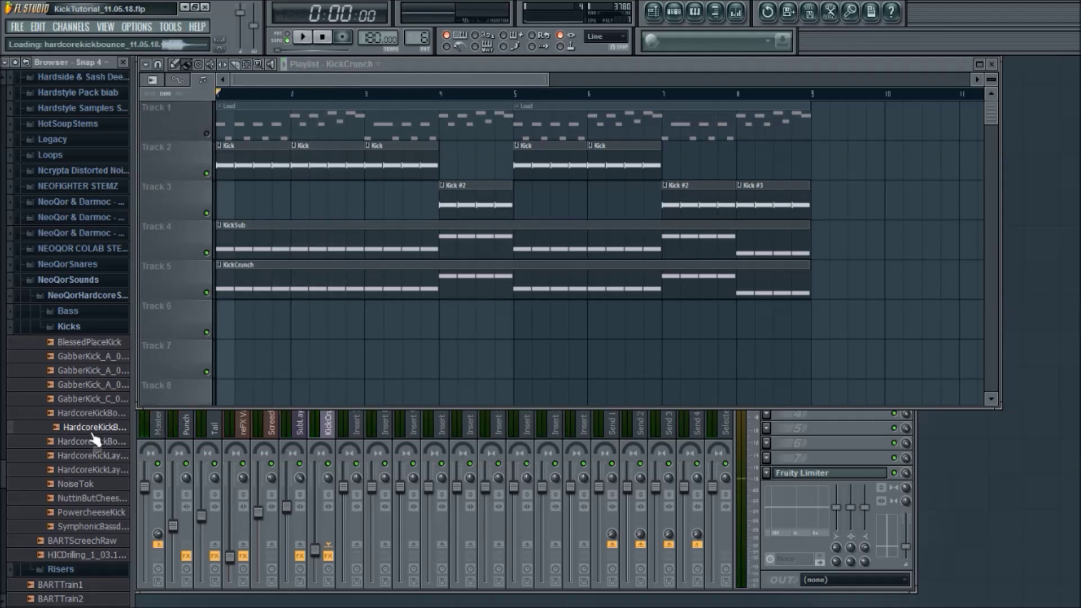
Step: Place CamelCrusher ahead of Fruity Blood Overdrive on KickCrunch and set the overdrive's PreAmp to 0.105468 while the kick layers play
left_click(355, 434)
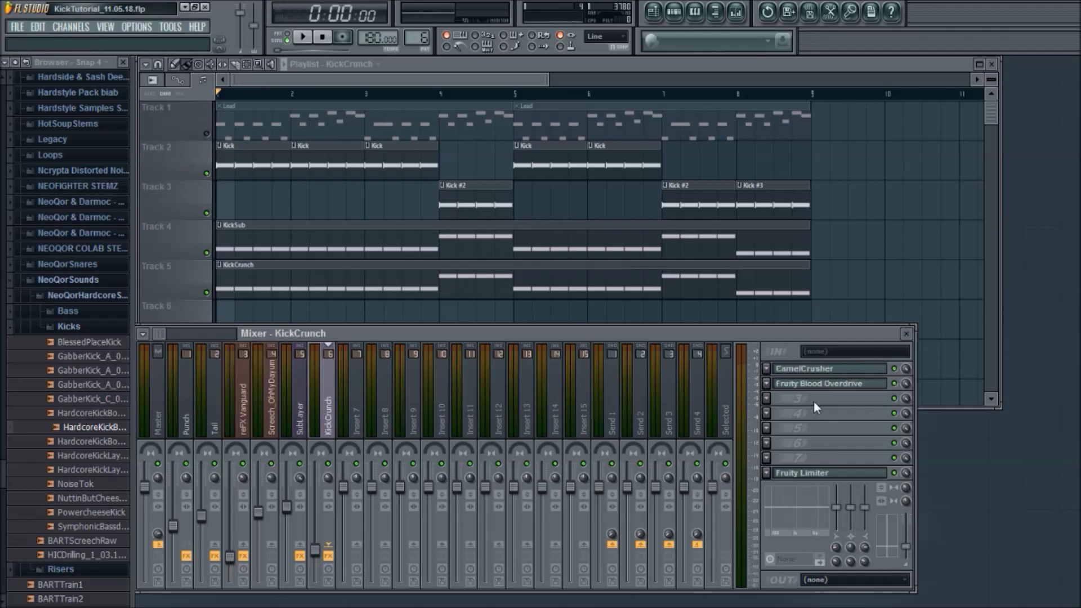
left_click(819, 384)
left_click_drag(397, 181, 398, 179)
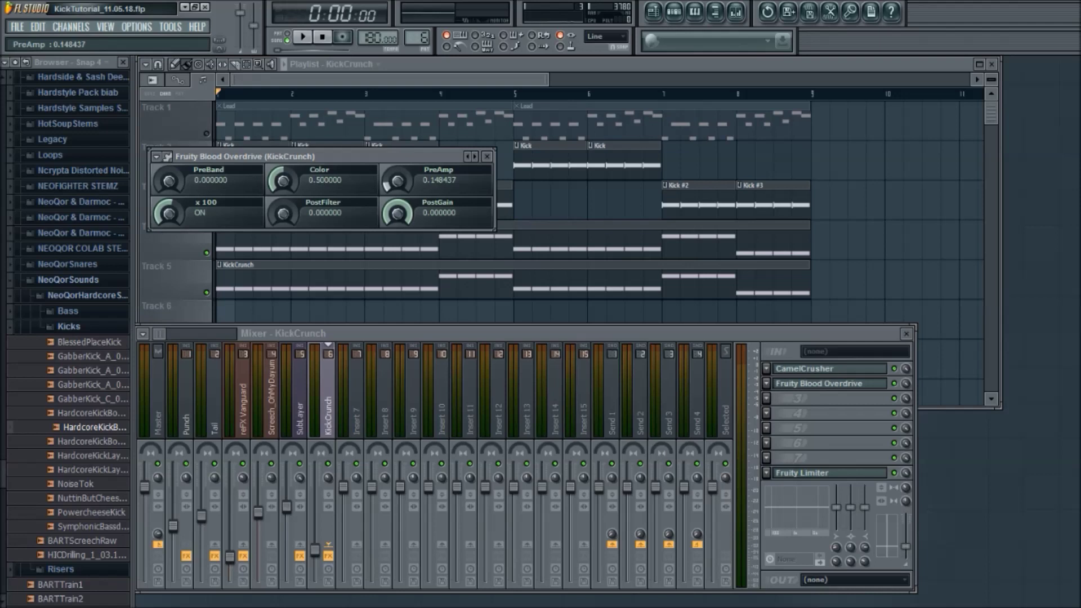
key("space")
left_click_drag(397, 181, 397, 187)
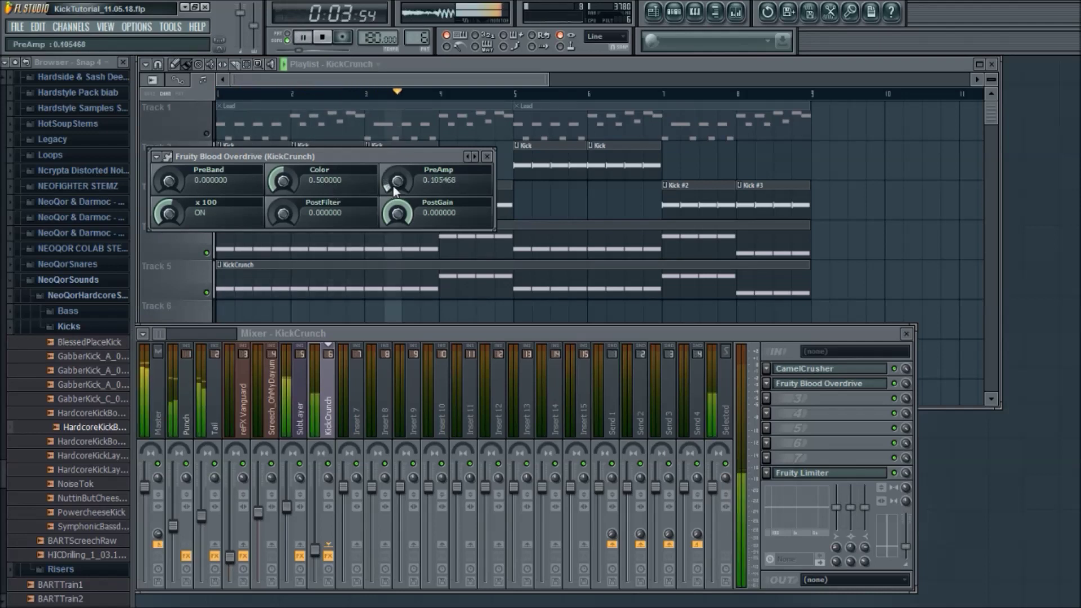
scroll(796, 553, "up", 1)
Step: Move Fruity Blood Overdrive back above CamelCrusher in the KickCrunch effect chain, reopen CamelCrusher and stop playback
left_click(766, 369)
left_click(805, 563)
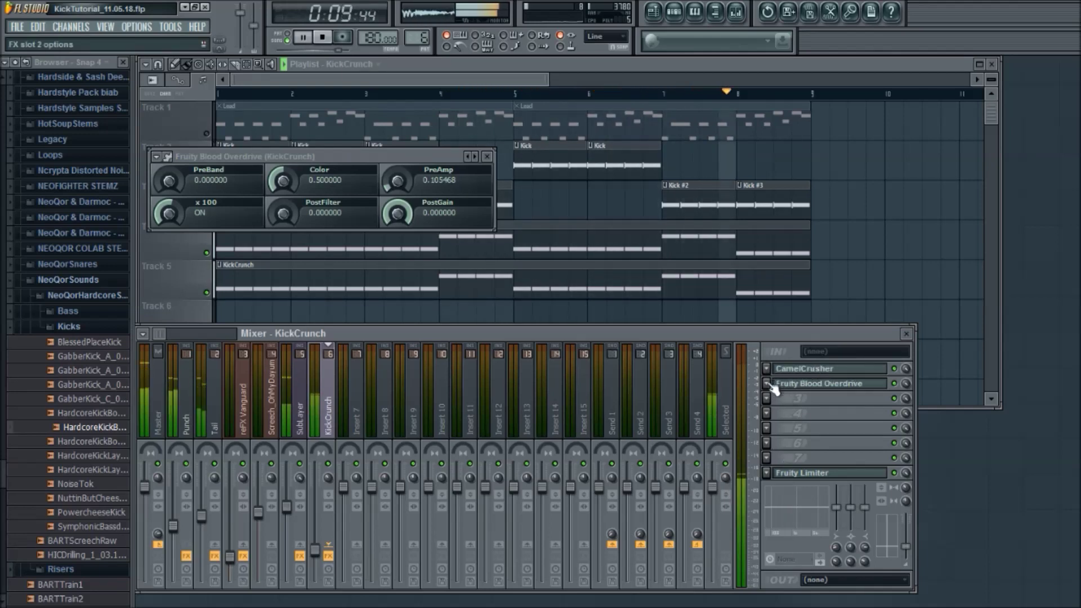
left_click(788, 546)
left_click(799, 388)
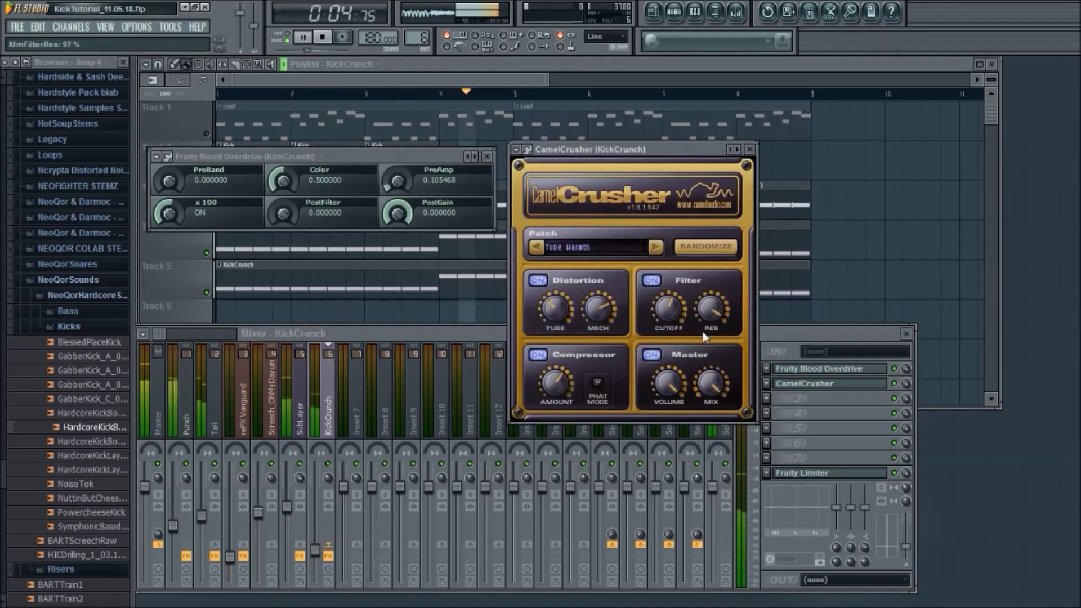
key("space")
Step: Load Fruity Fast Dist into effect slot 3 of KickCrunch and return to a zoomed-out view of the playlist
left_click(764, 401)
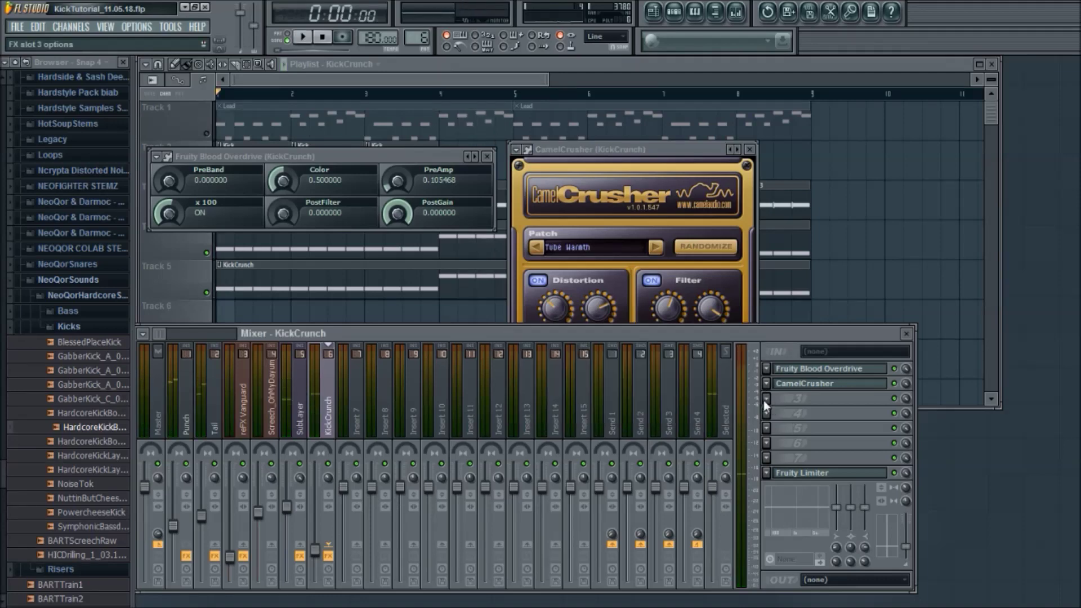
left_click(956, 183)
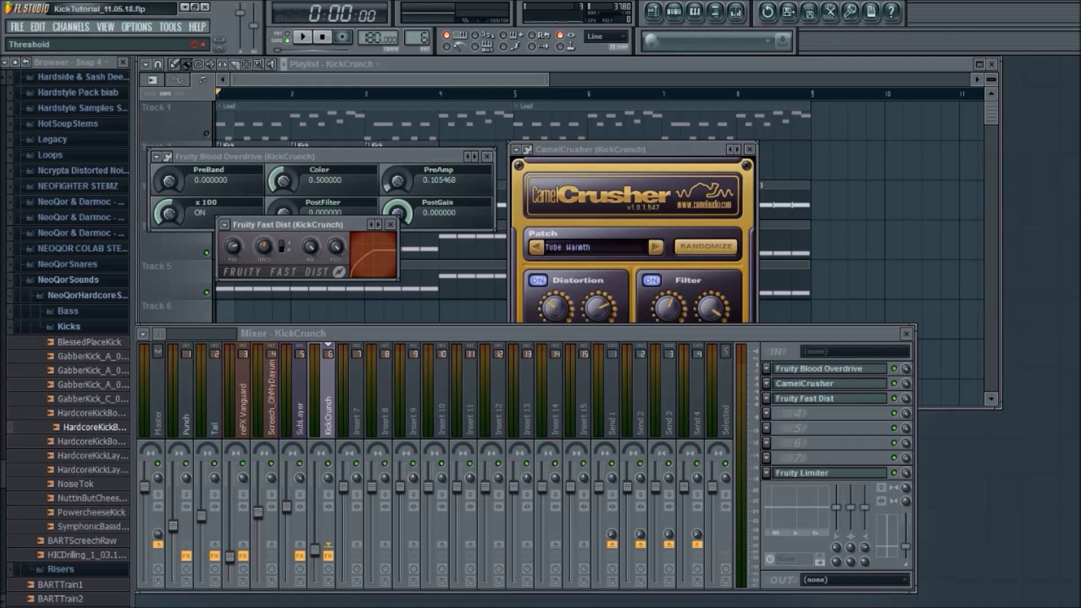
left_click_drag(343, 79, 345, 93)
scroll(371, 80, "down", 3)
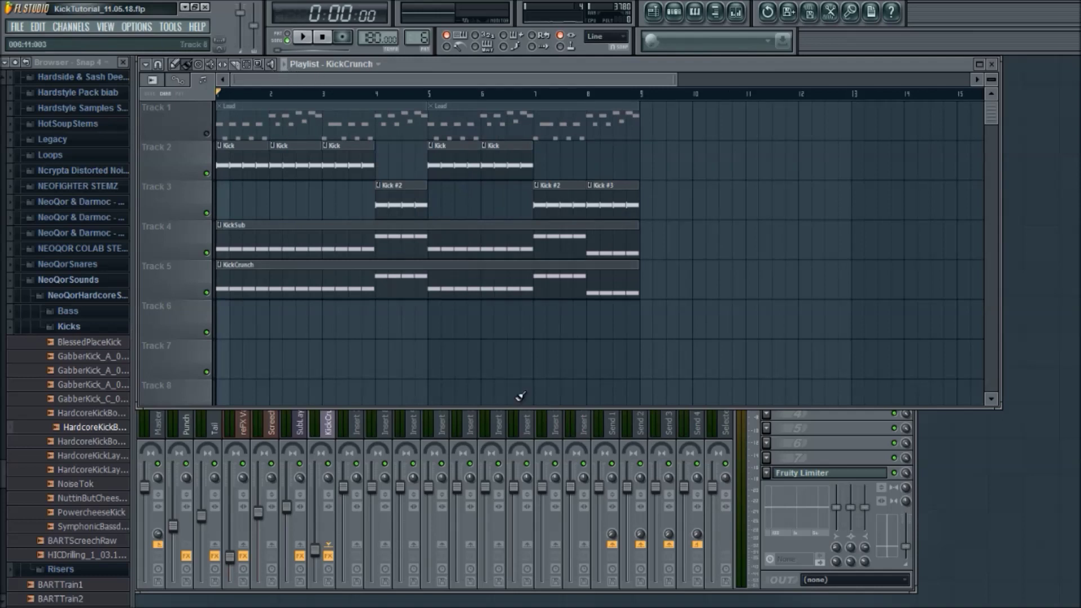
Step: Unmute the Lead clips' Track 1 and bring the KickCrunch mixer effect chain back into view
left_click(333, 434)
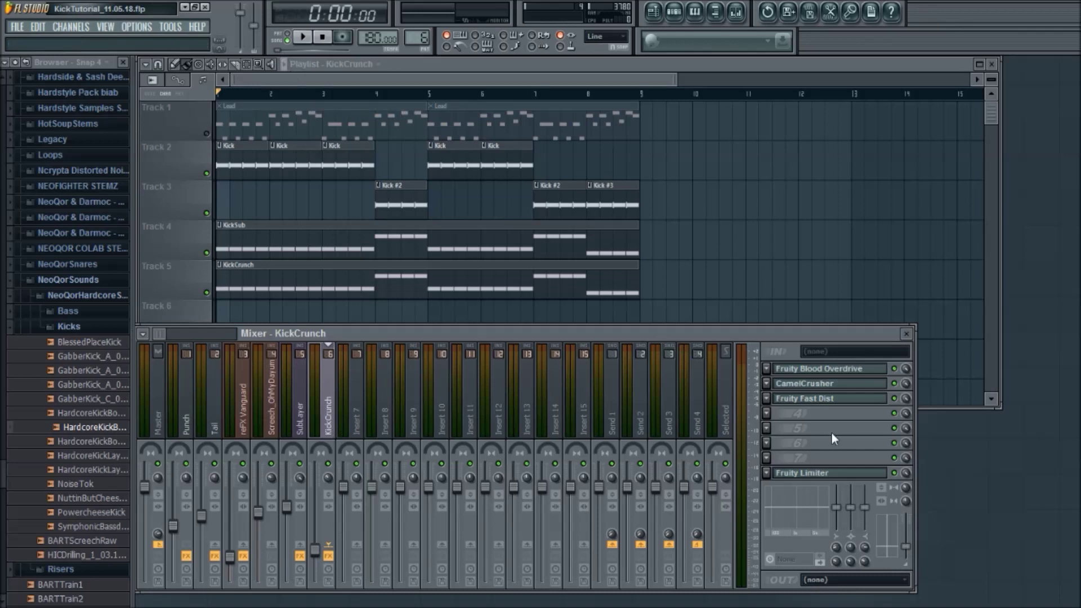
left_click(208, 136)
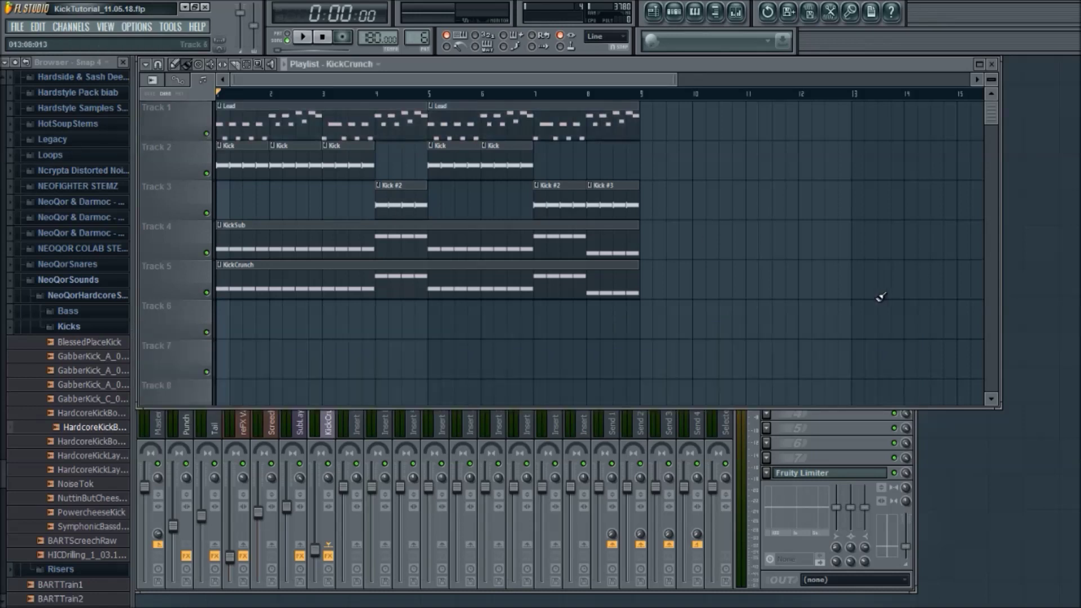
left_click(833, 425)
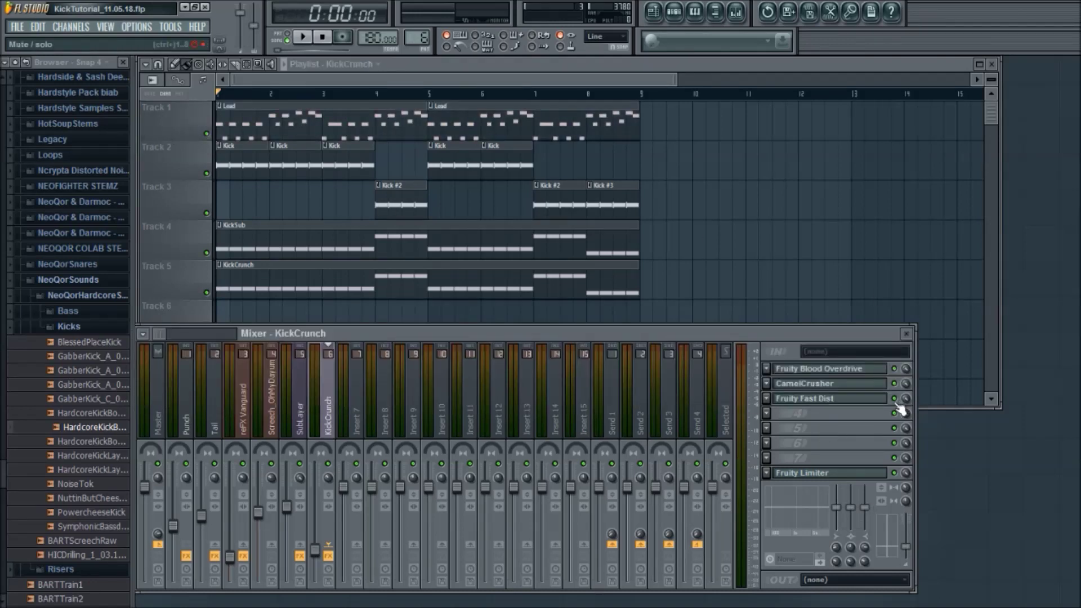